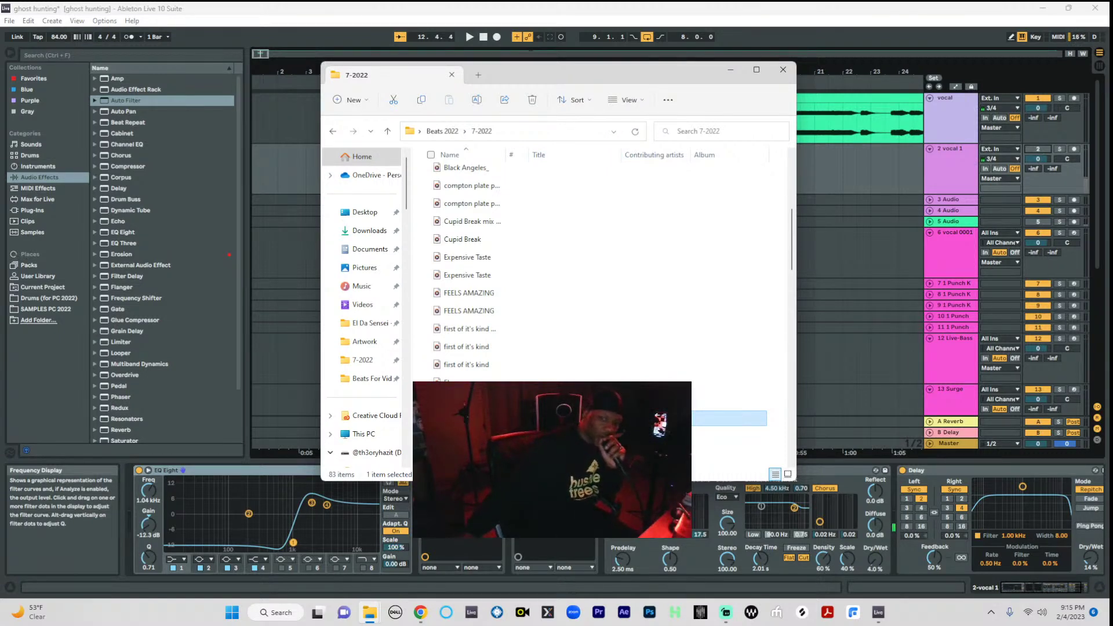
- Play the "For DOC - Make an example outta y..." beat from the 7-2022 folder, followed by "first of it's kind mixx 002"
double_click(467, 418)
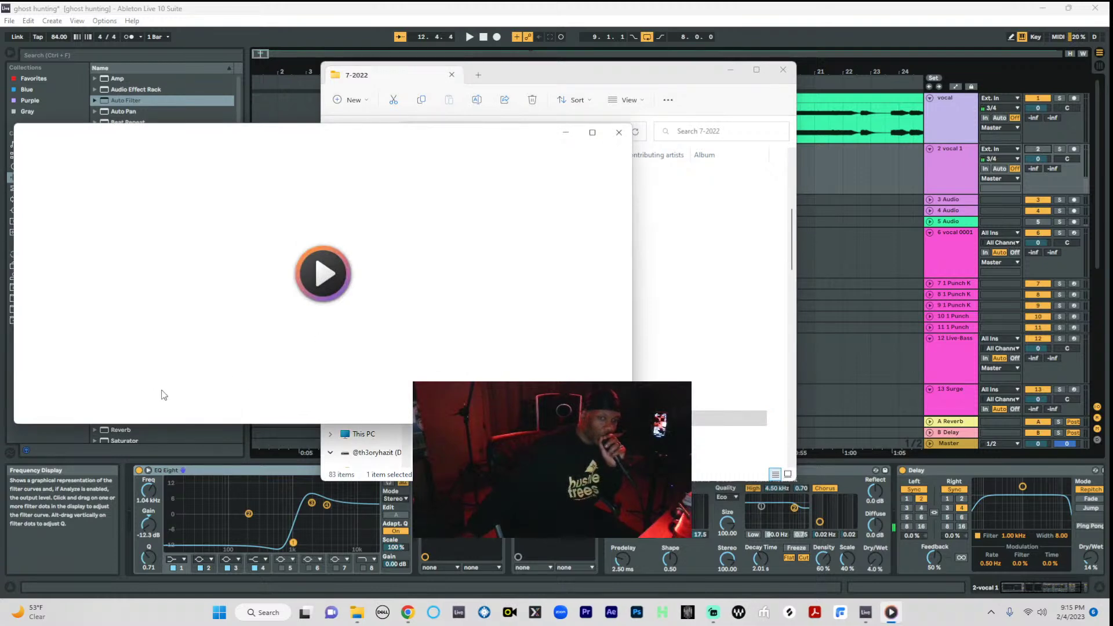
left_click_drag(82, 370, 150, 371)
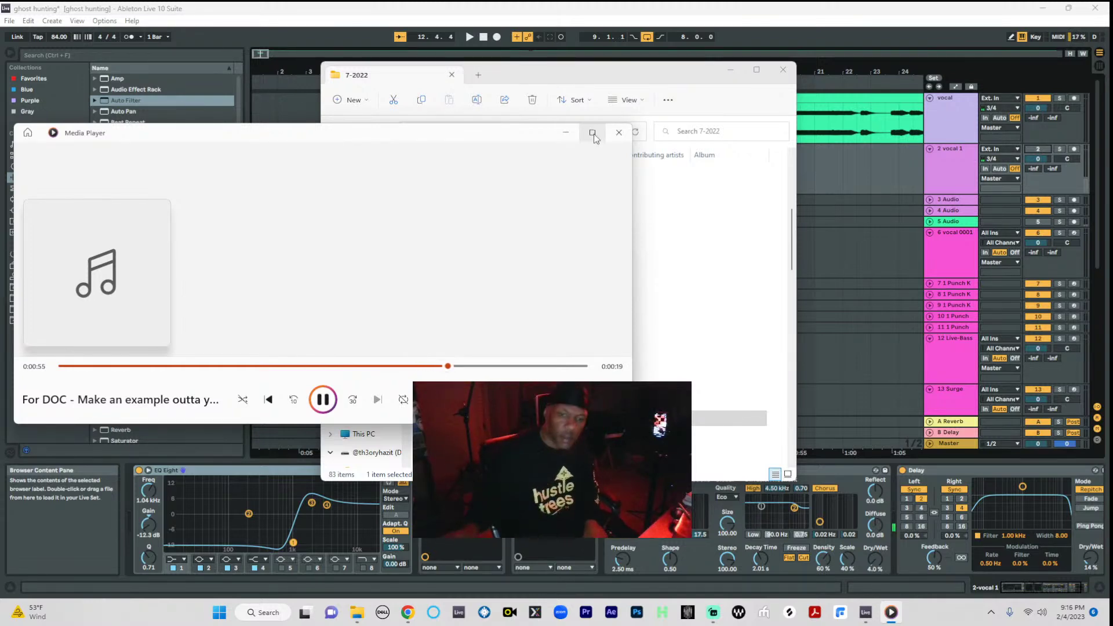
left_click(656, 455)
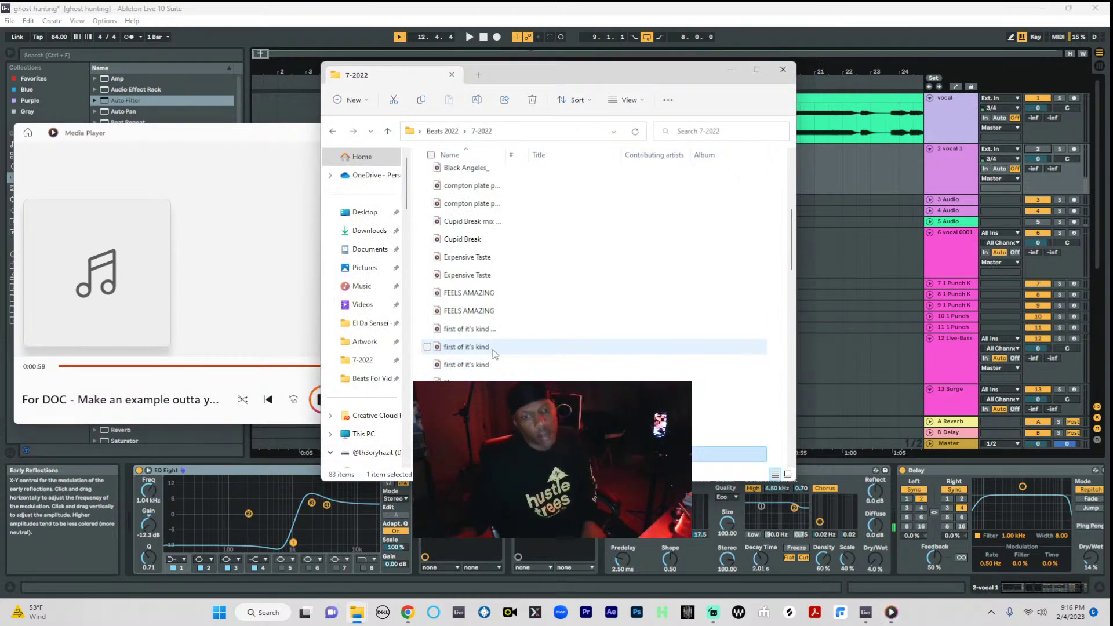
double_click(497, 330)
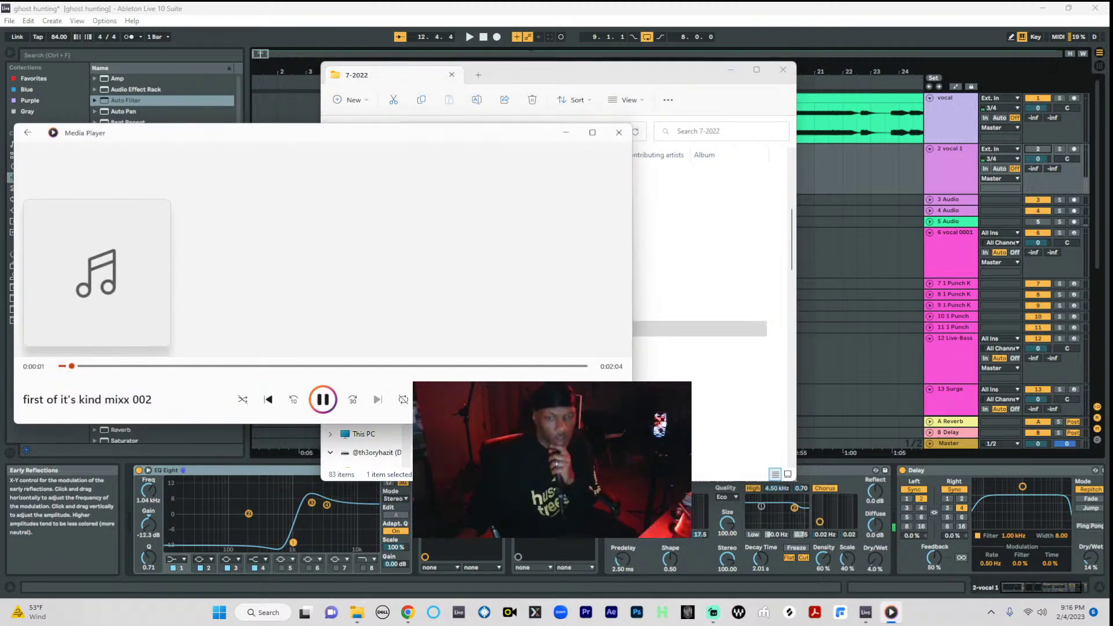
left_click(661, 386)
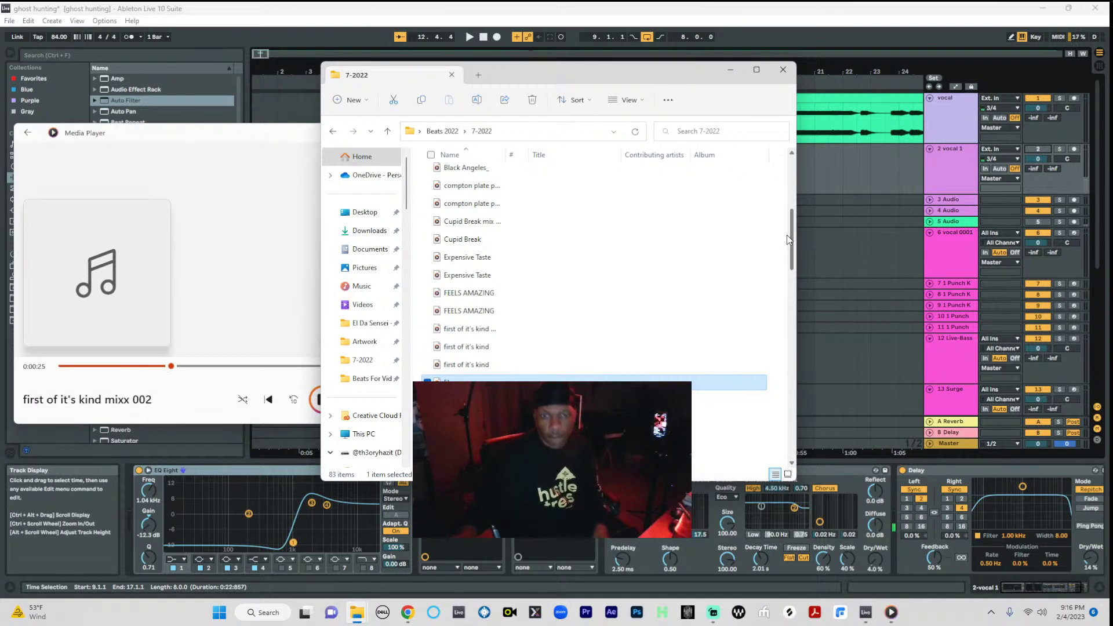
- Look through the rest of the 7-2022 beats and open the 8-2022 folder inside Beats 2022
left_click_drag(793, 242, 833, 420)
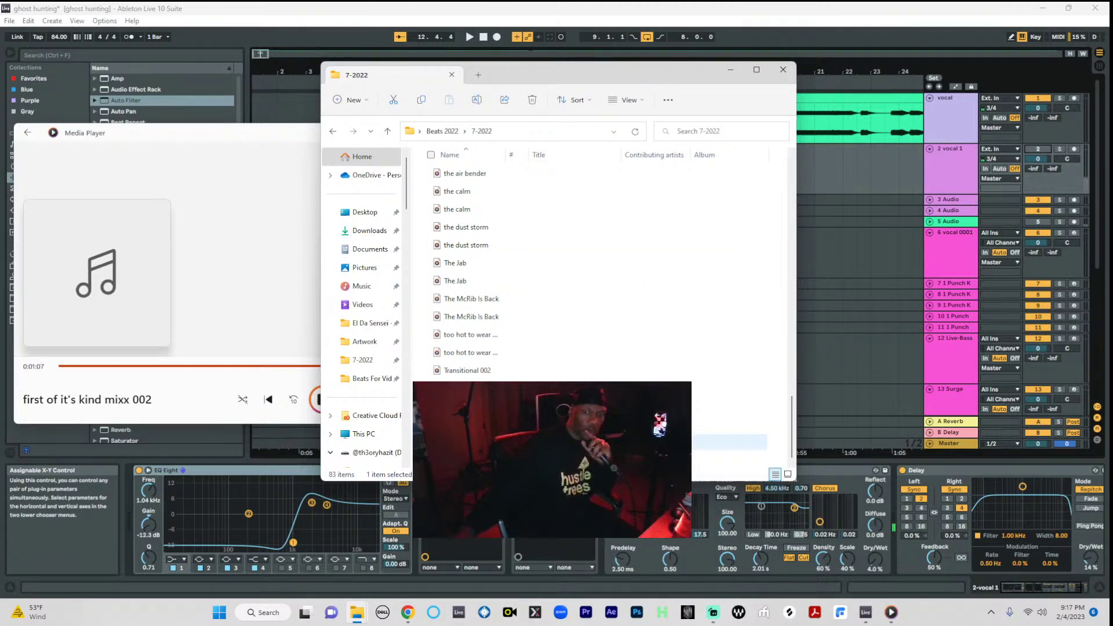
left_click(332, 132)
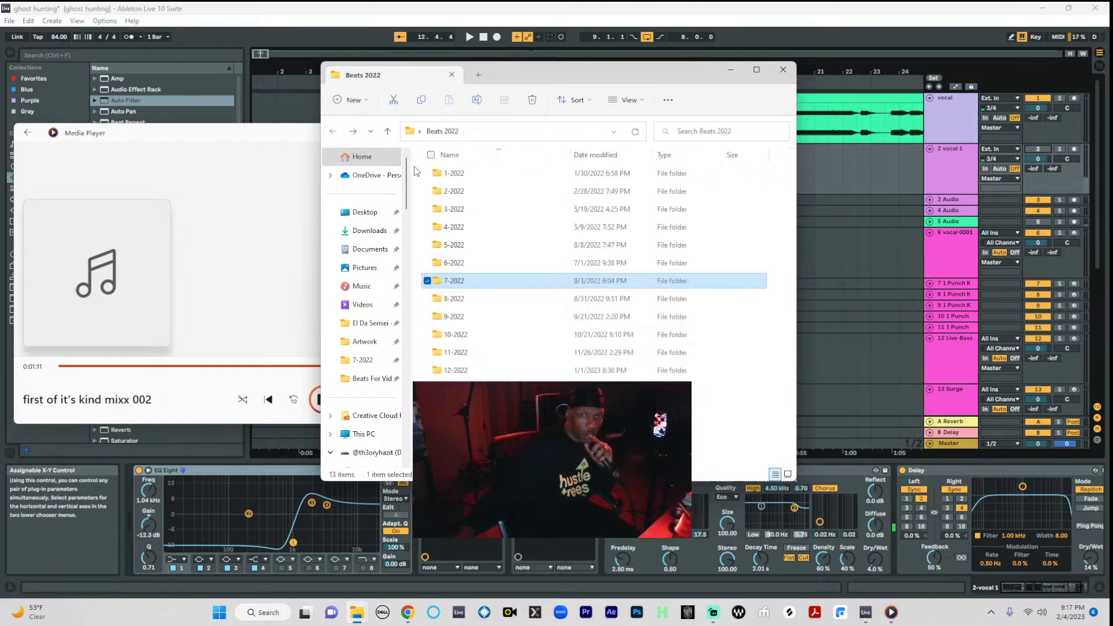
double_click(464, 299)
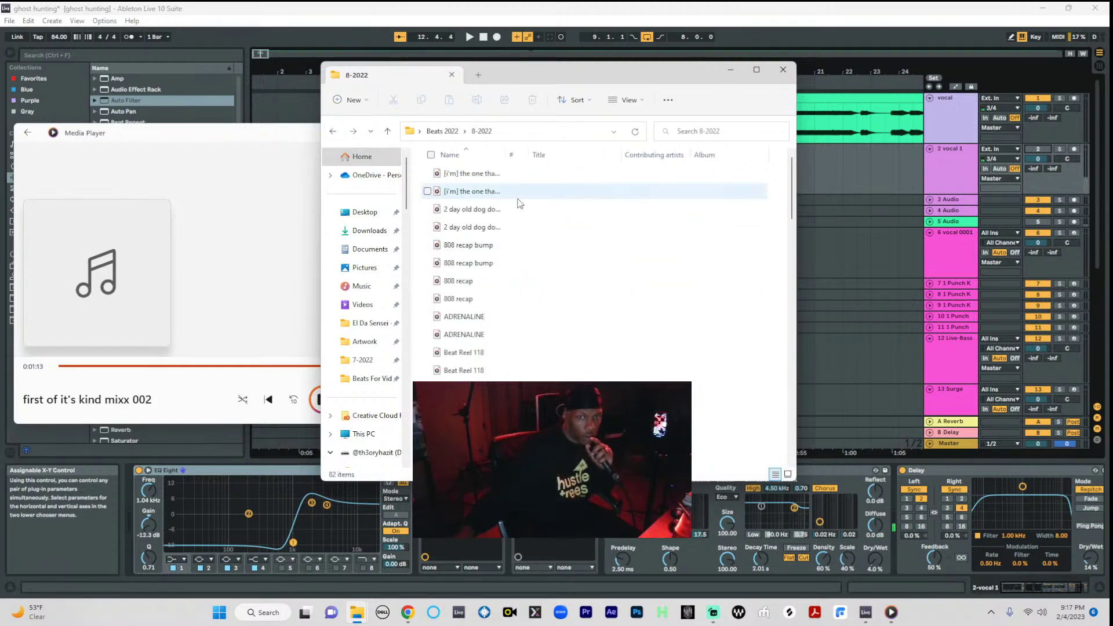
- Play "[i'm] the one that got away" from the 8-2022 folder, followed by "2 day old dog dookie"
double_click(489, 176)
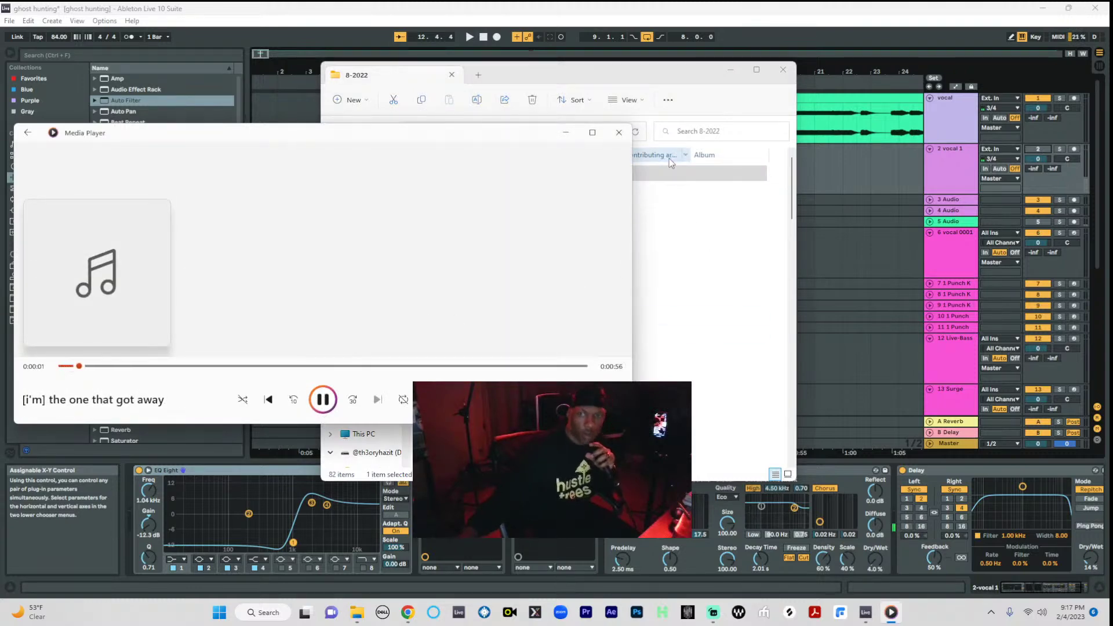
left_click(655, 75)
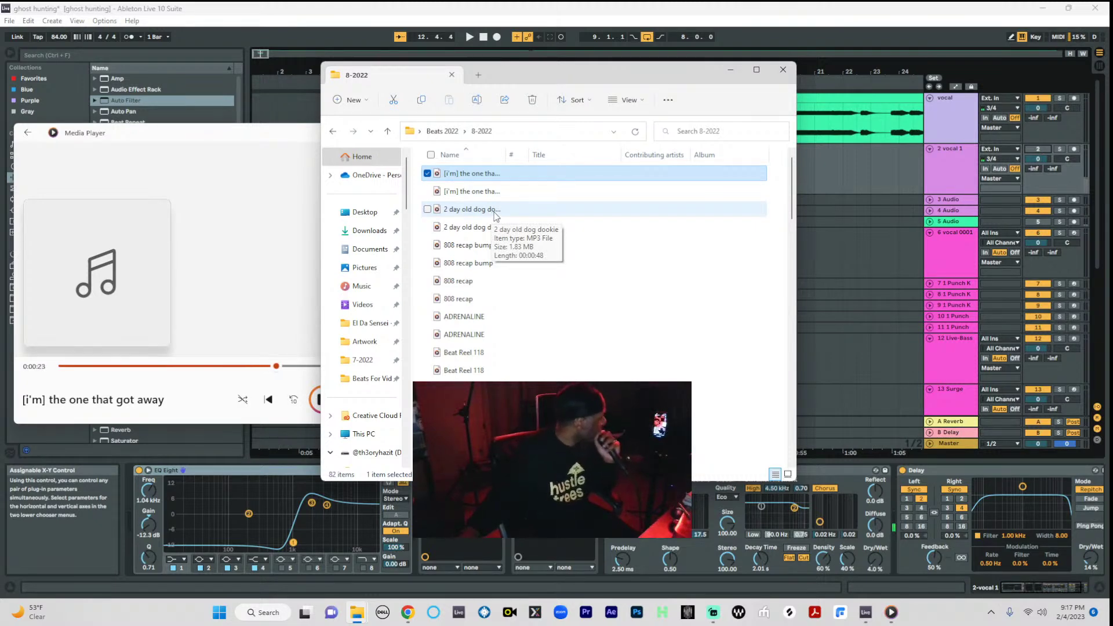
double_click(496, 210)
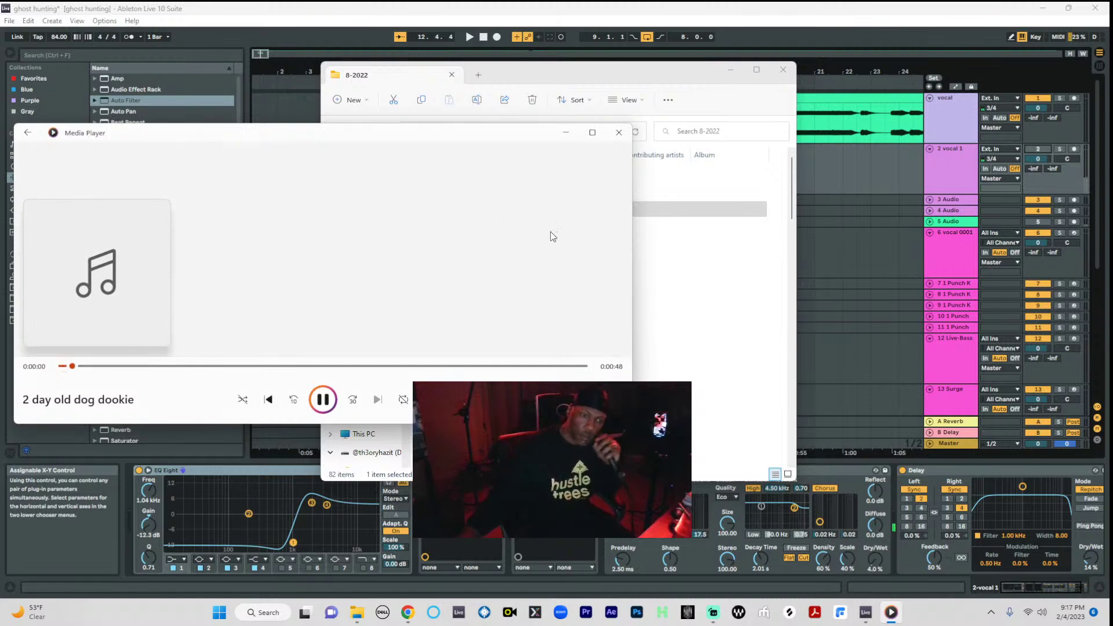
- Select ADRENALINE, black love matters, chip 3, Jay Elect 02, JAY ELECT and "no more peas, y..." together and open them for playback
left_click(656, 340)
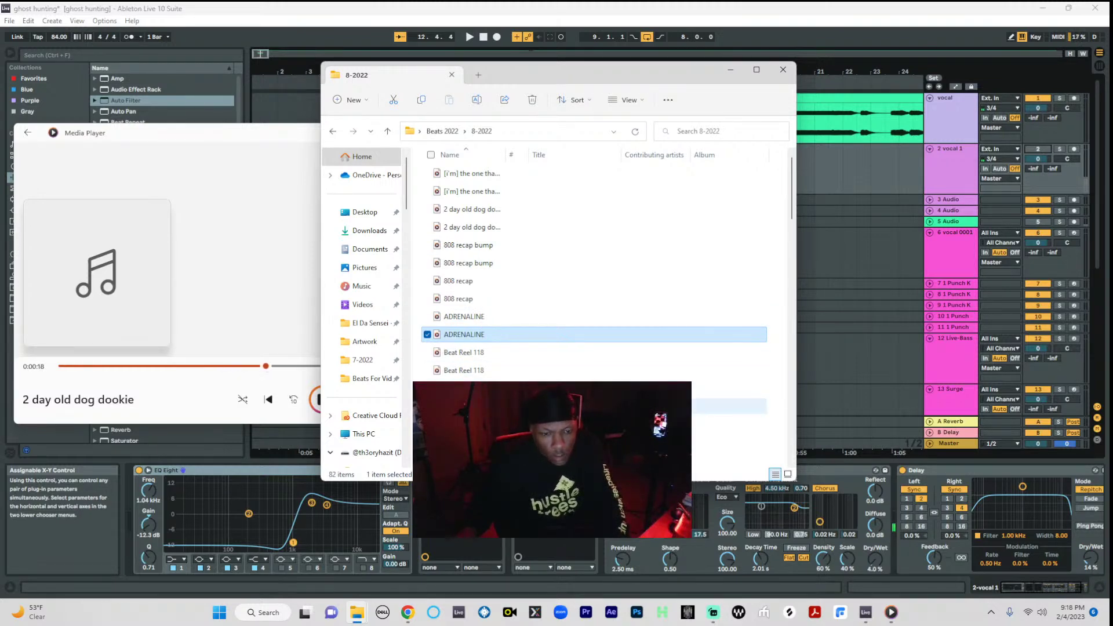
left_click(466, 406, "ctrl")
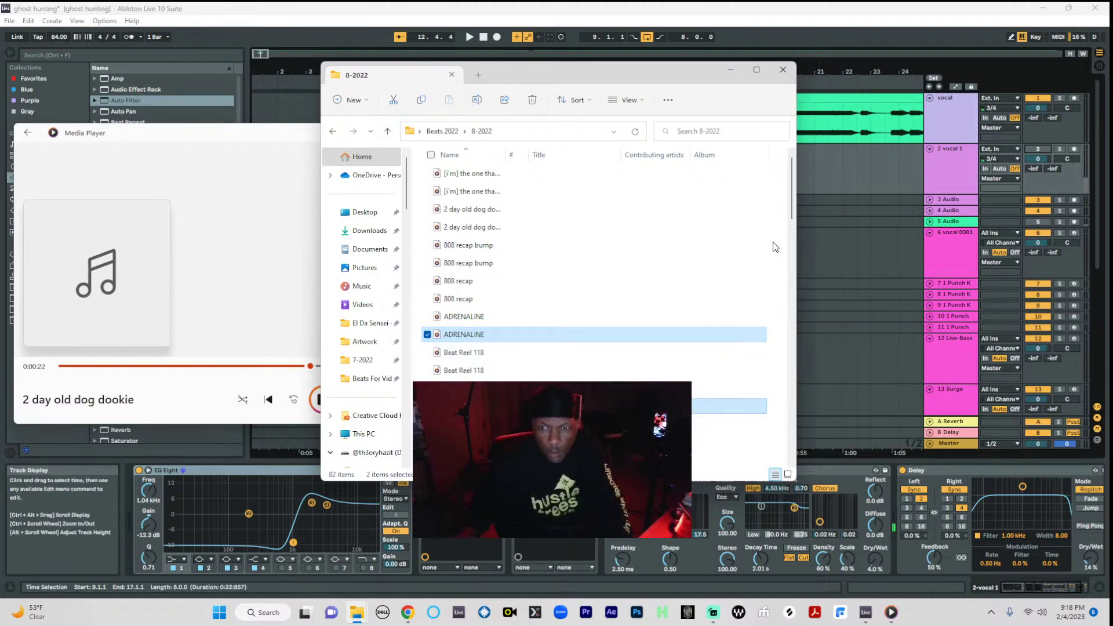
scroll(777, 249, "down", 3)
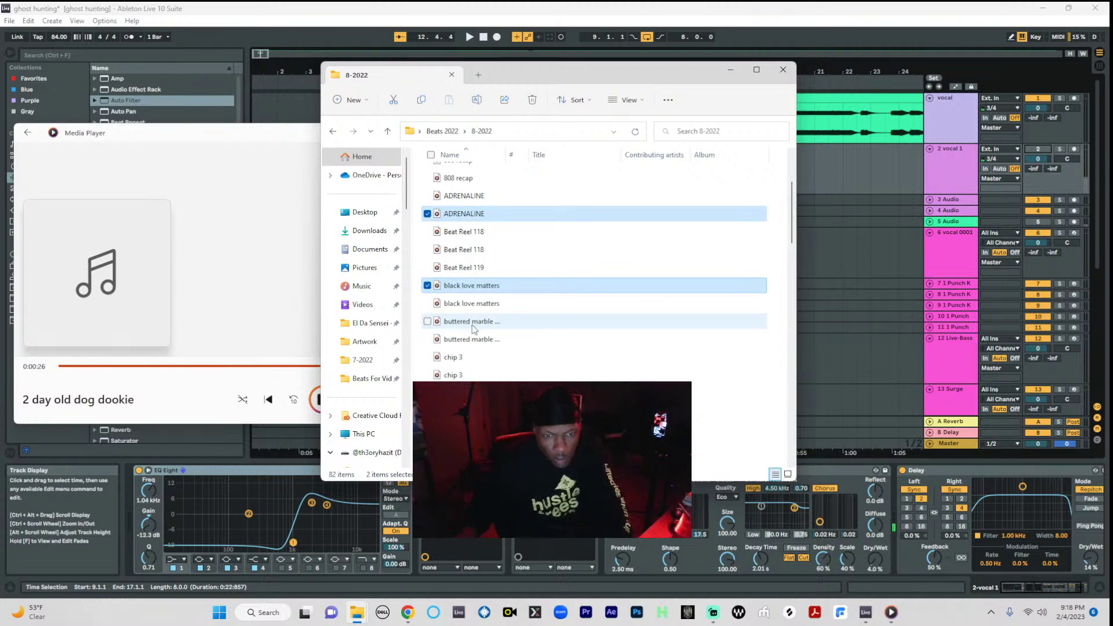
left_click(465, 359, "ctrl")
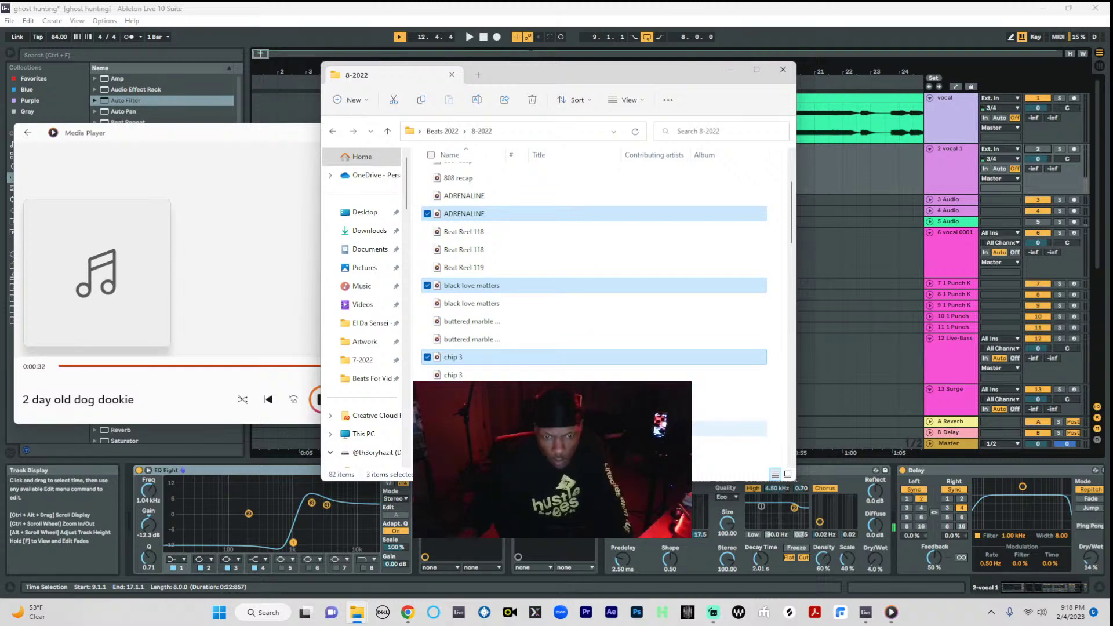
scroll(796, 267, "down", 3)
scroll(796, 267, "down", 1)
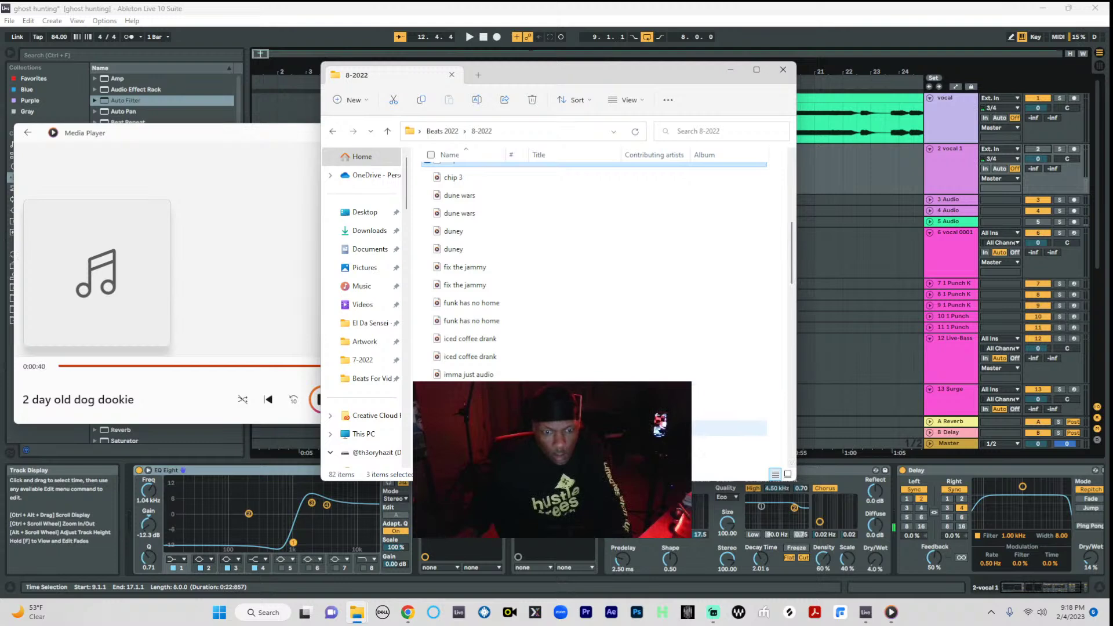
left_click(638, 428, "ctrl")
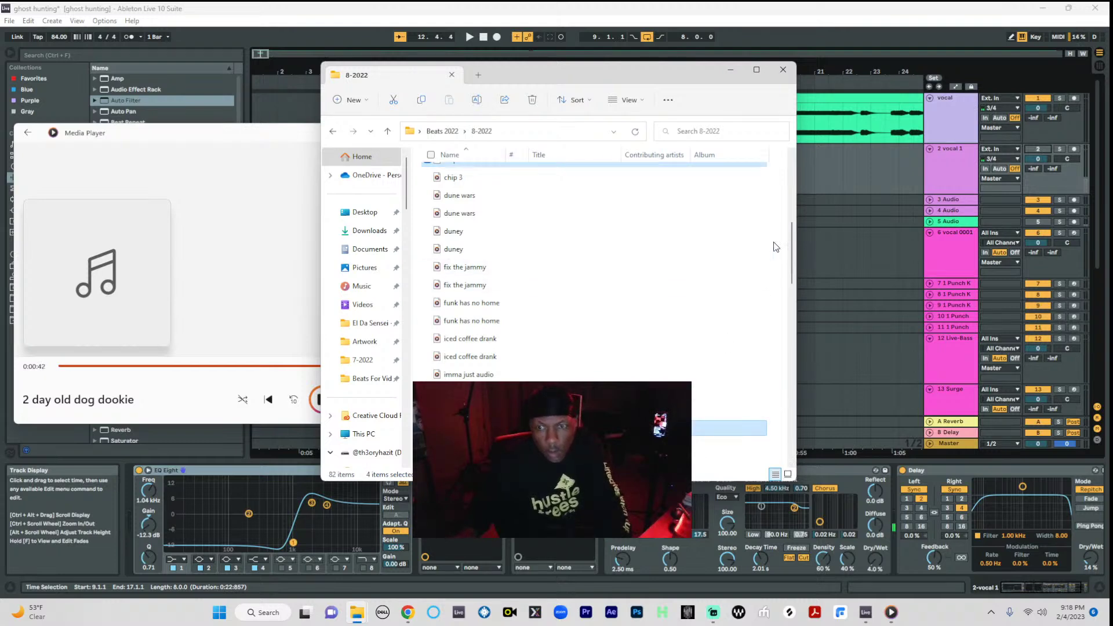
scroll(788, 259, "down", 3)
left_click(504, 302, "ctrl")
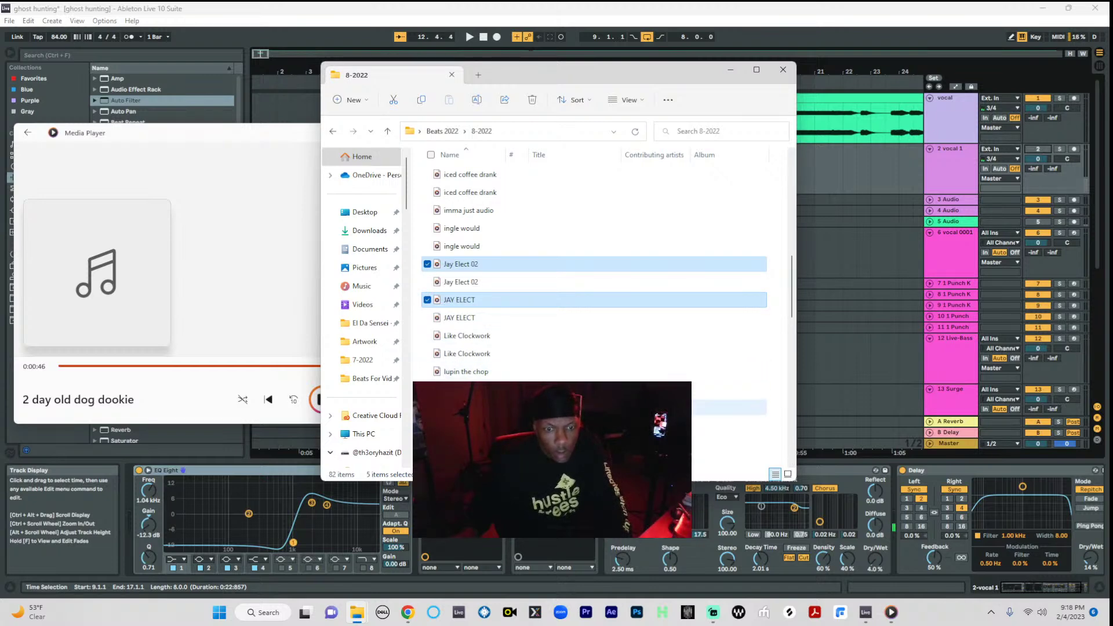
left_click(504, 443, "ctrl")
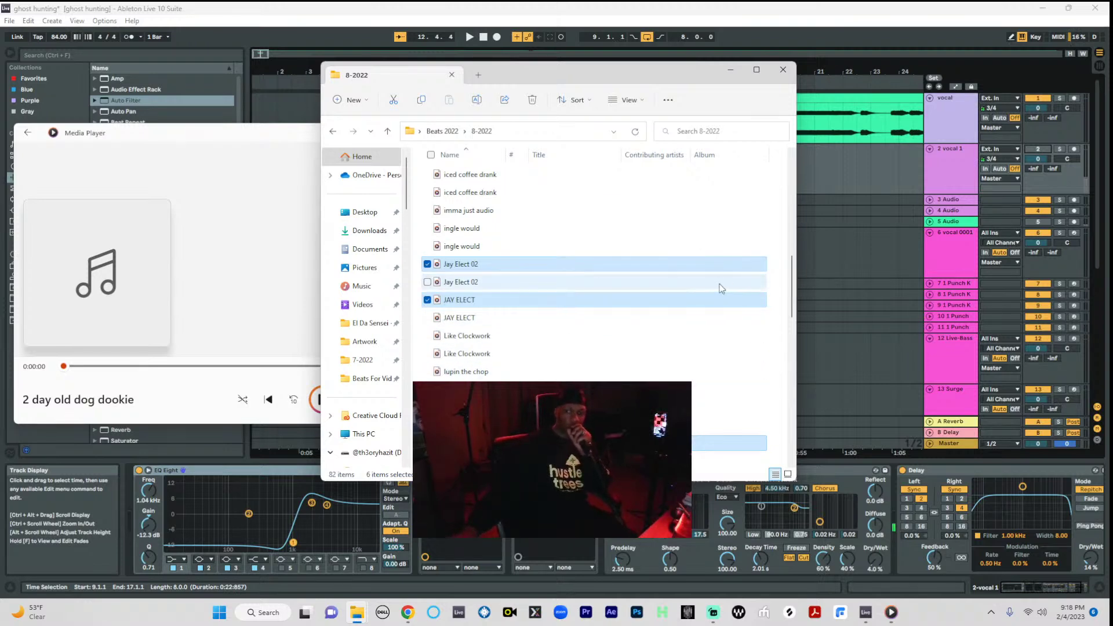
left_click_drag(792, 286, 785, 254)
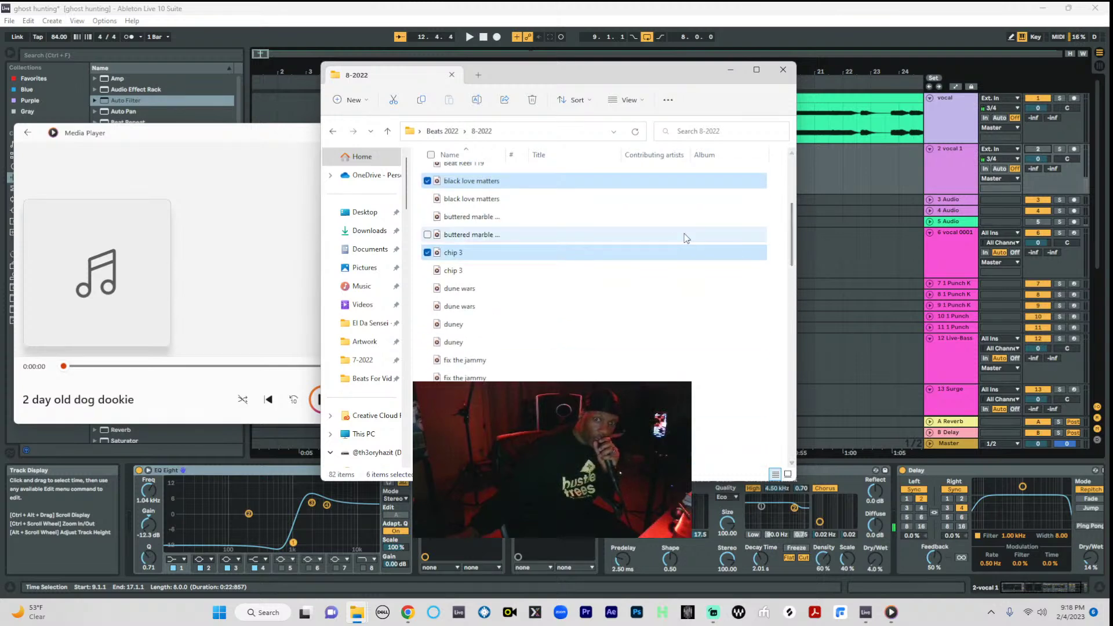
right_click(623, 181)
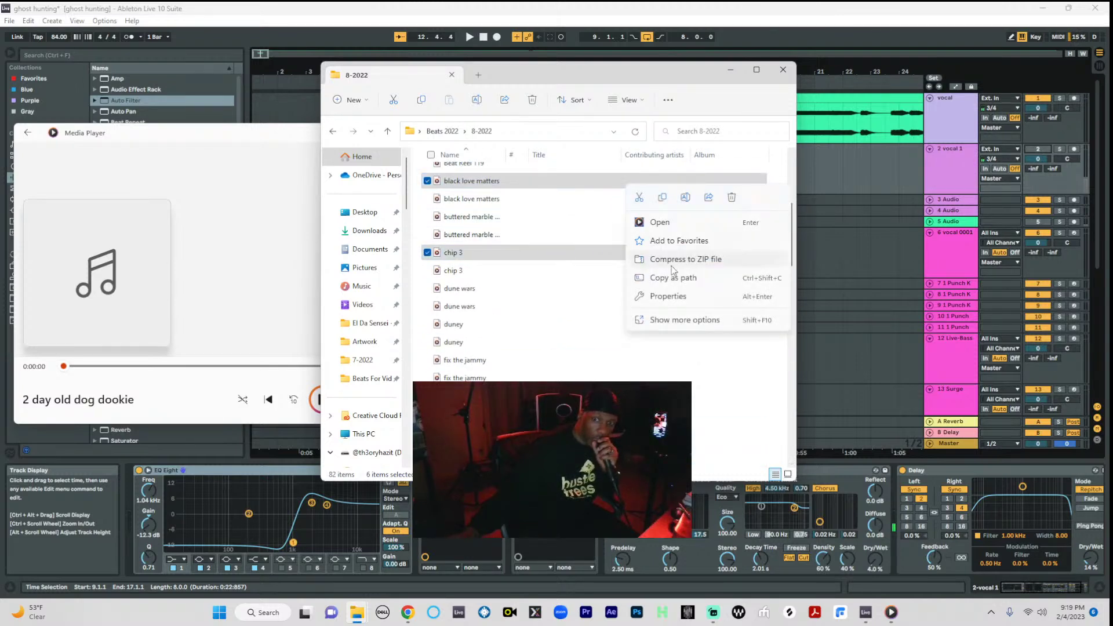
left_click(673, 224)
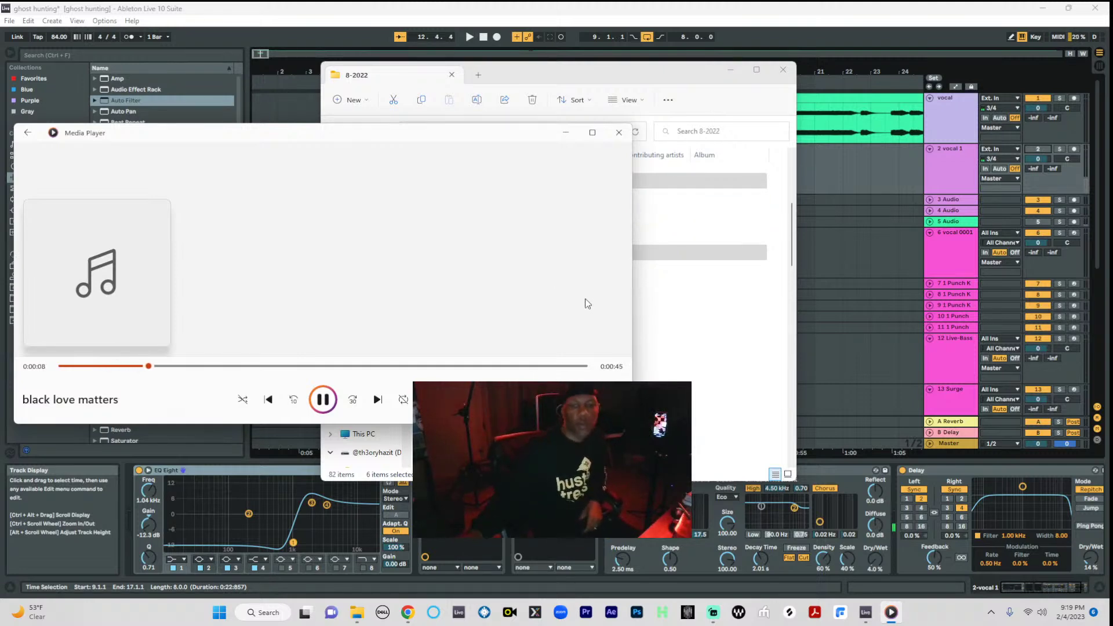
- Start a new multiple selection with the second copies of Like Clockwork, lupin the chop, manifest gifts and "one of those bea..."
left_click(643, 395)
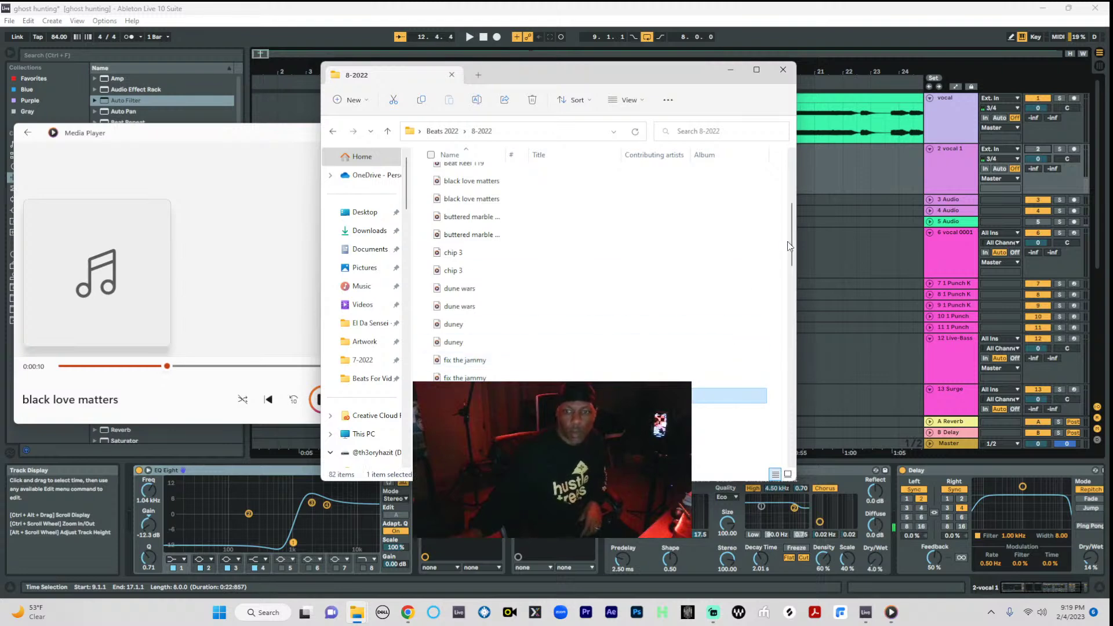
left_click_drag(791, 258, 784, 366)
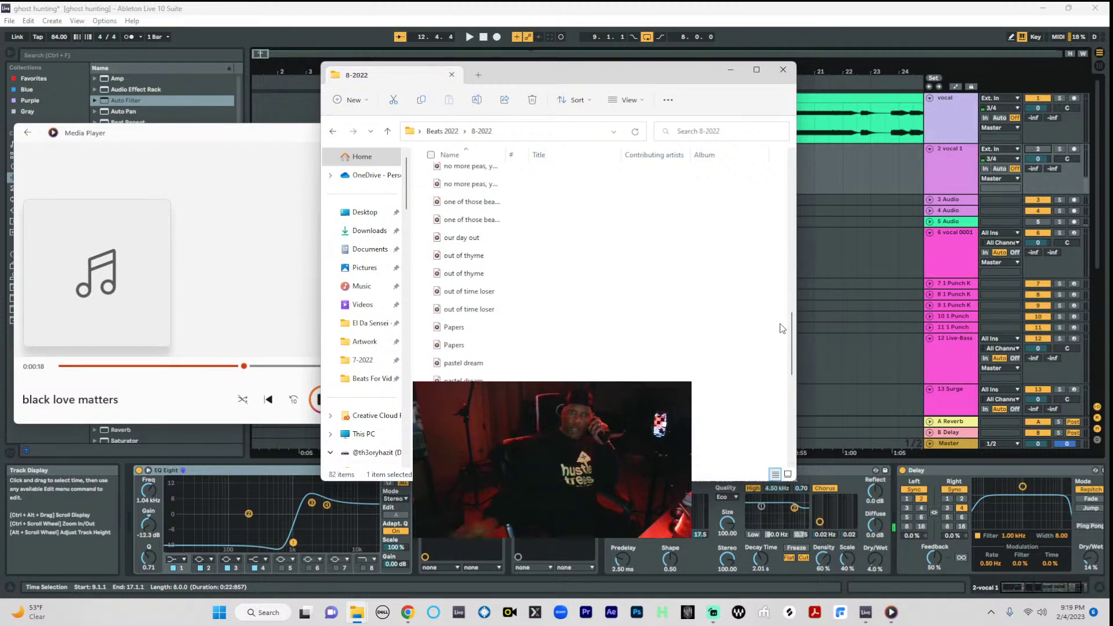
left_click_drag(791, 351, 787, 222)
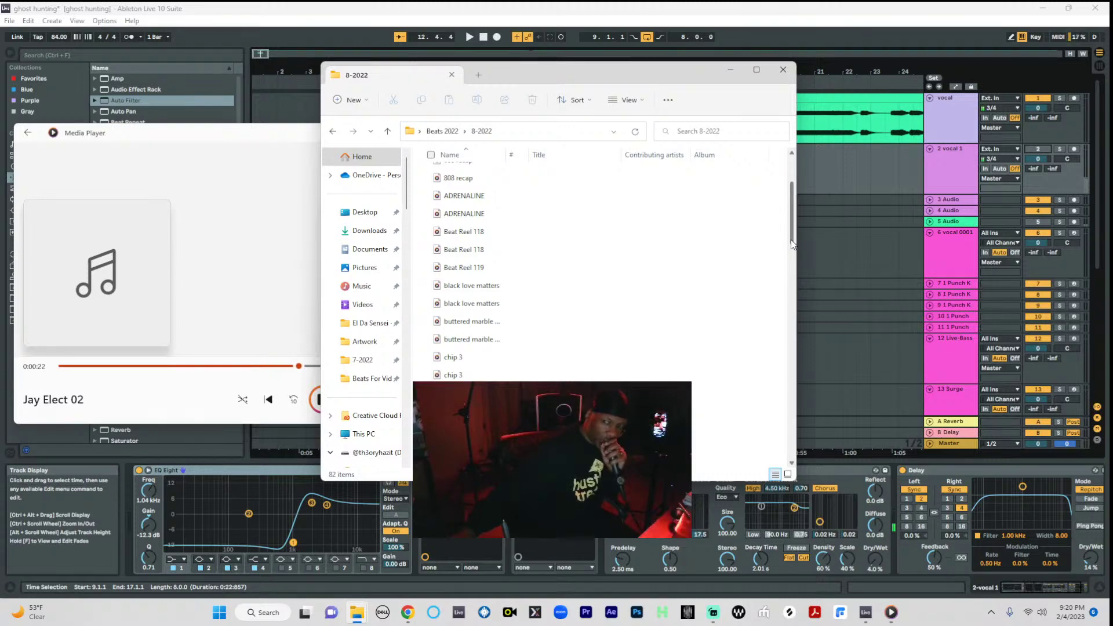
left_click_drag(792, 243, 804, 330)
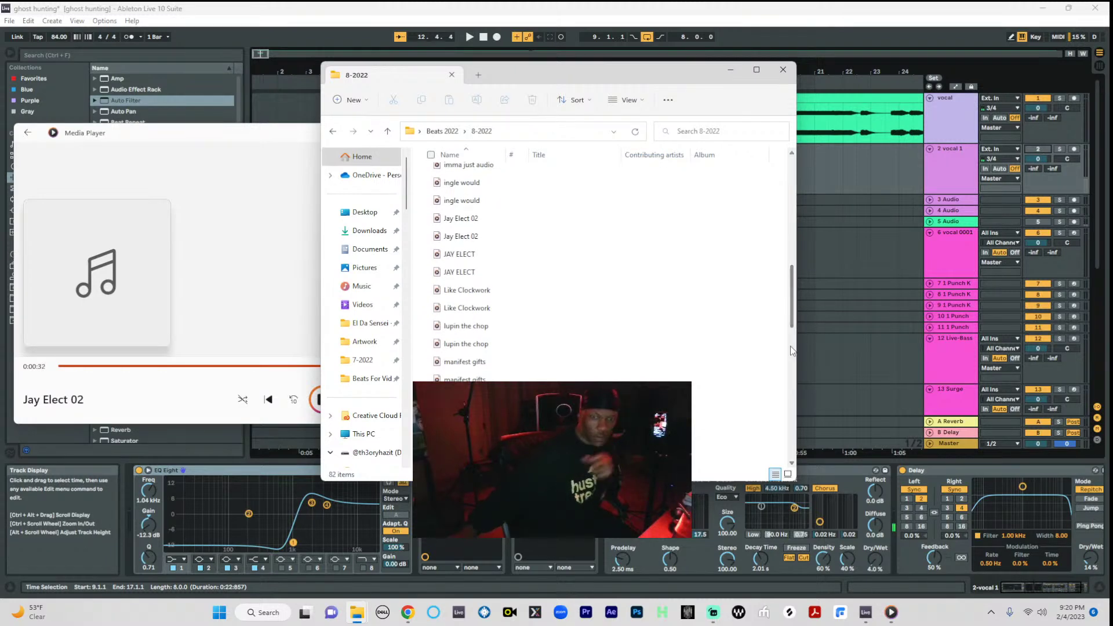
left_click(545, 316)
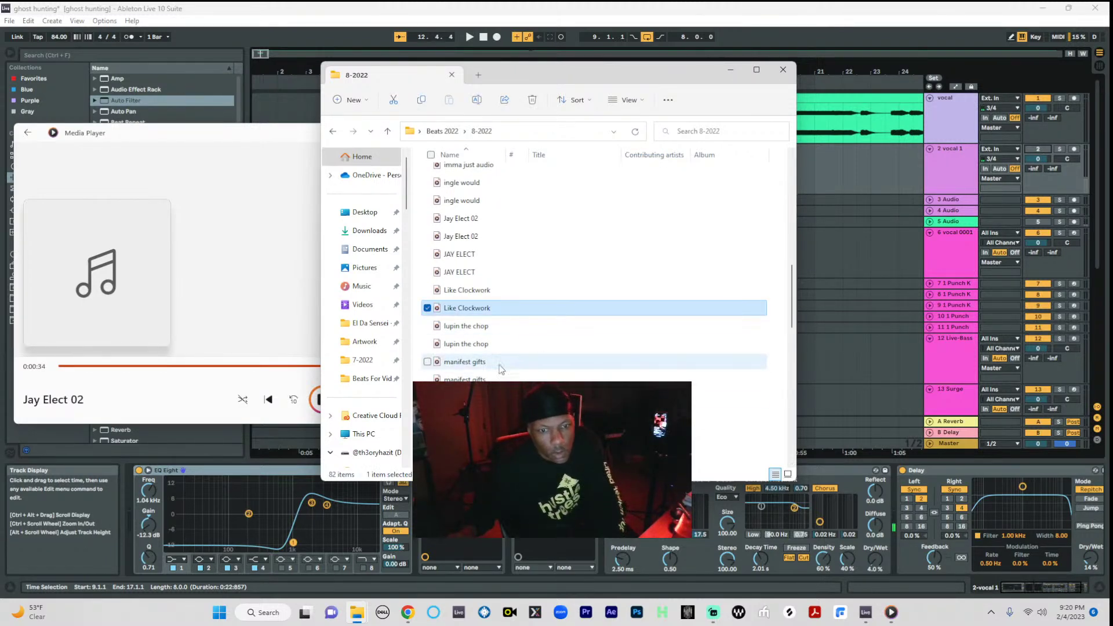
left_click(508, 345, "ctrl")
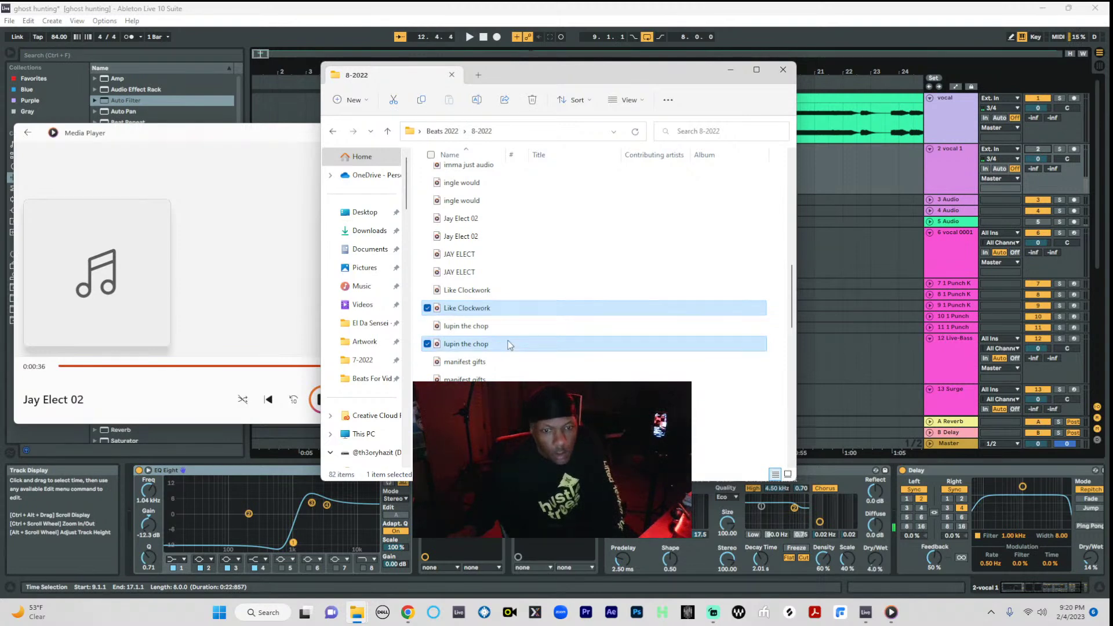
left_click(508, 378, "ctrl")
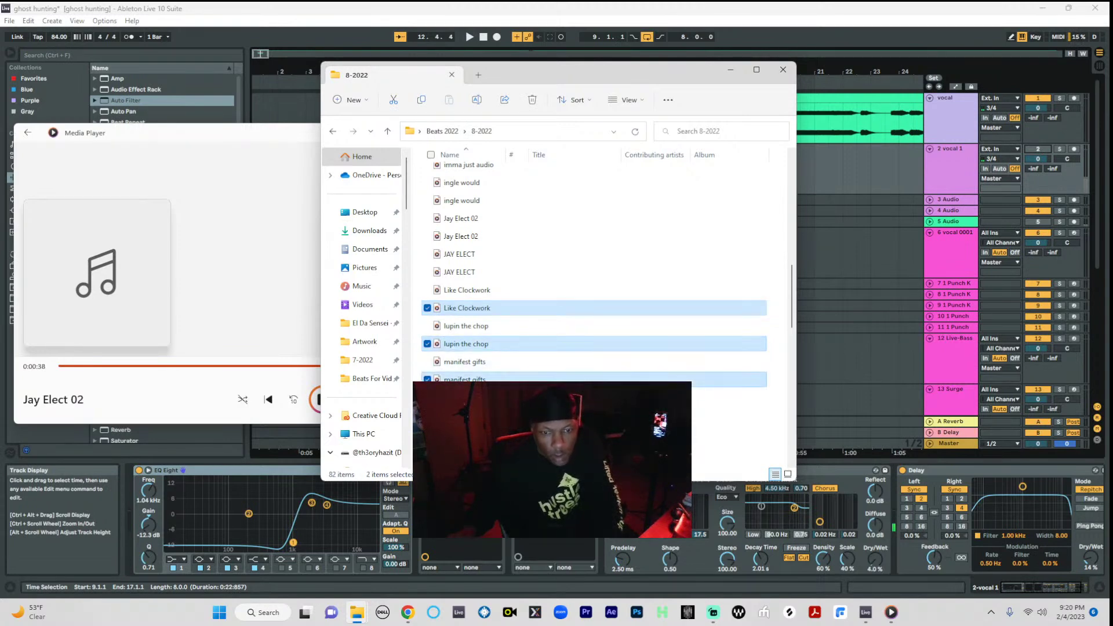
left_click_drag(791, 312, 800, 340)
left_click(471, 317, "ctrl")
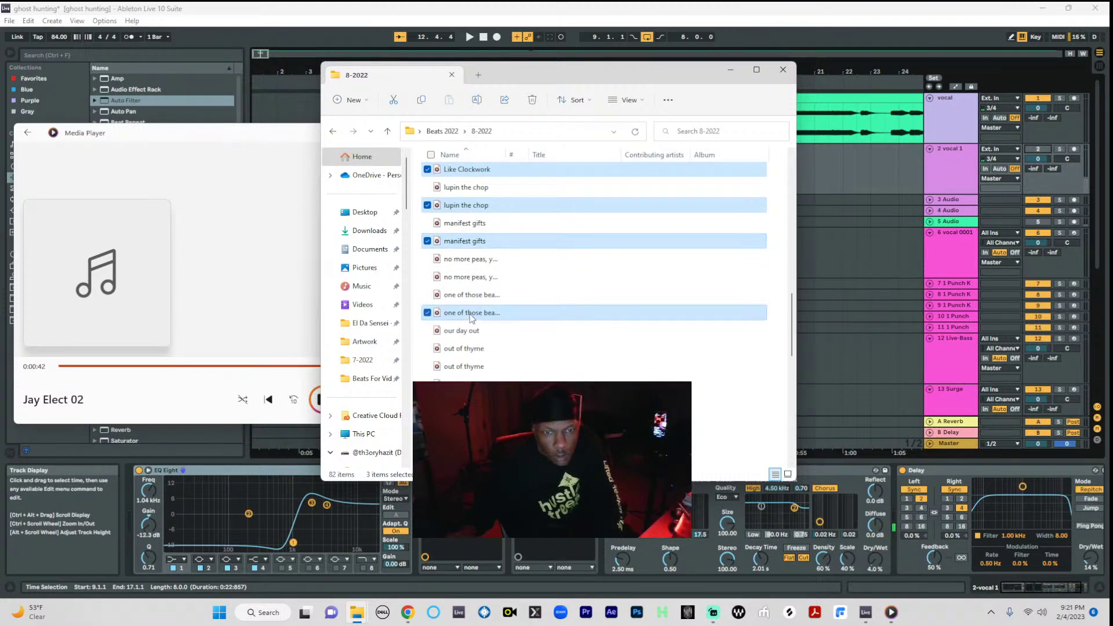
- Add our day out, the first out of thyme, the second out of time loser and the first pastel dream to the selection
left_click(500, 333, "ctrl")
left_click(494, 353, "ctrl")
left_click(493, 402, "ctrl")
left_click(492, 457, "ctrl")
right_click(539, 455)
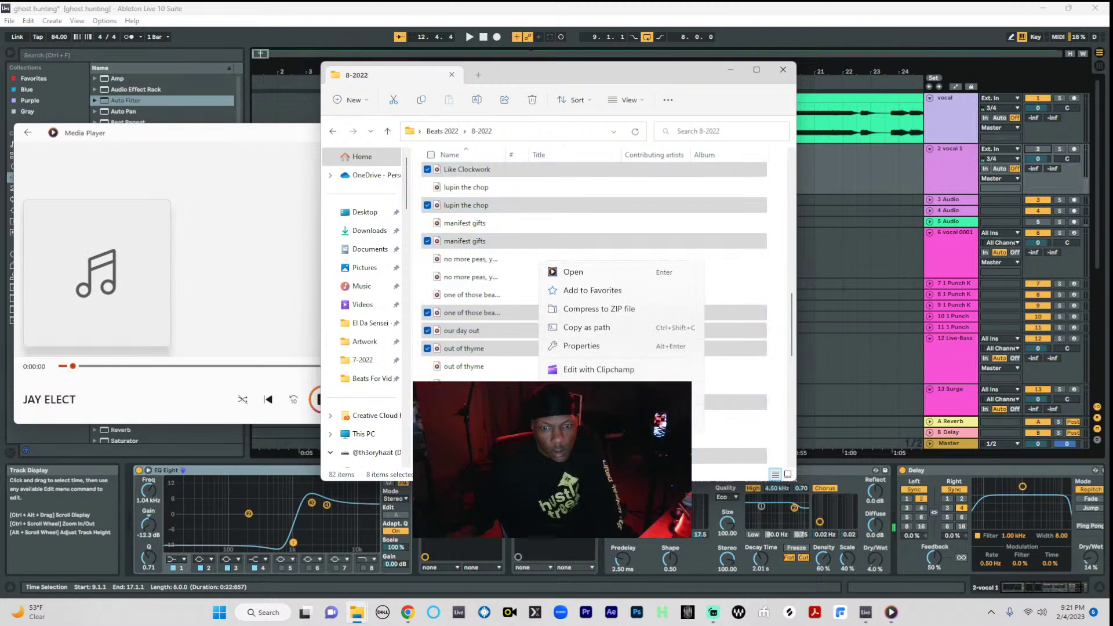
- Add the WAV version of schmoody to the selection, leaving its MP3 version out
left_click_drag(793, 332, 802, 376)
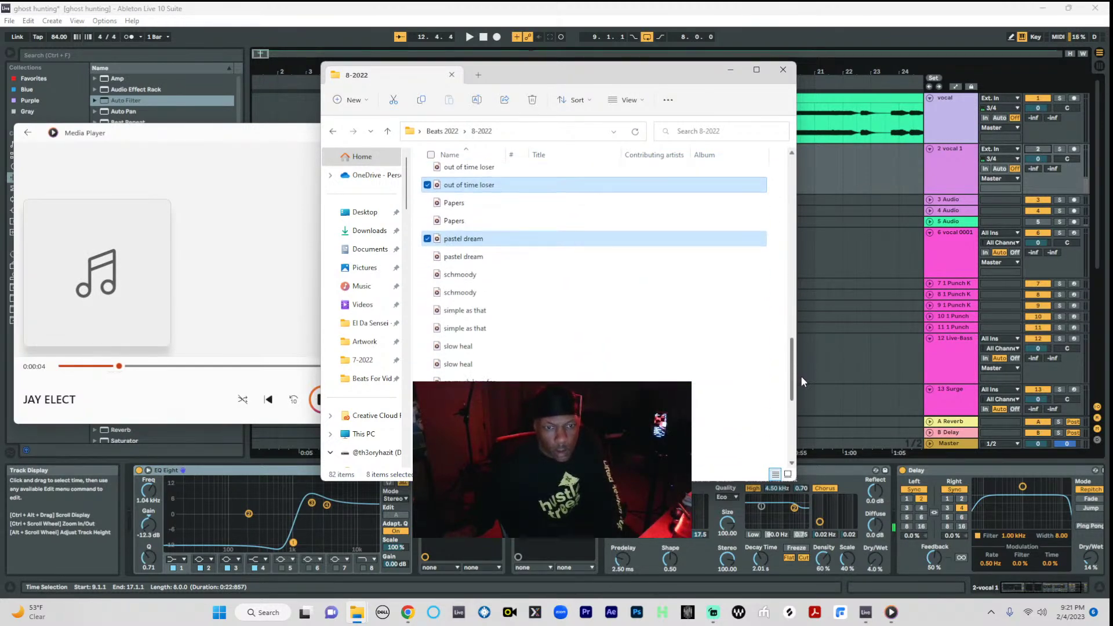
left_click(497, 278, "ctrl")
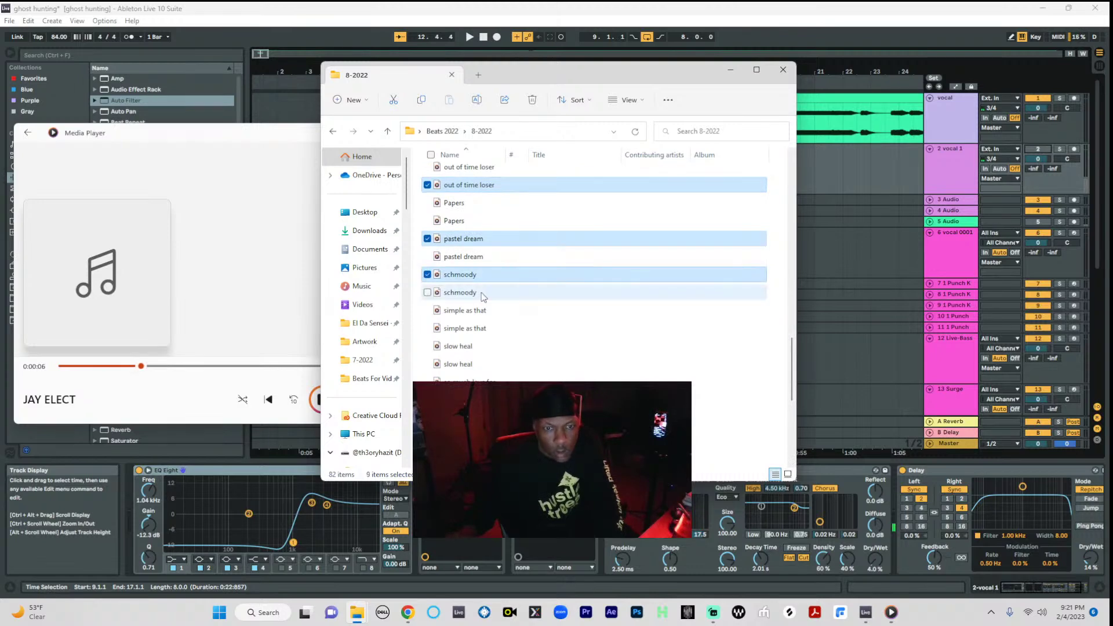
scroll(496, 287, "down", 1)
left_click(496, 275, "ctrl")
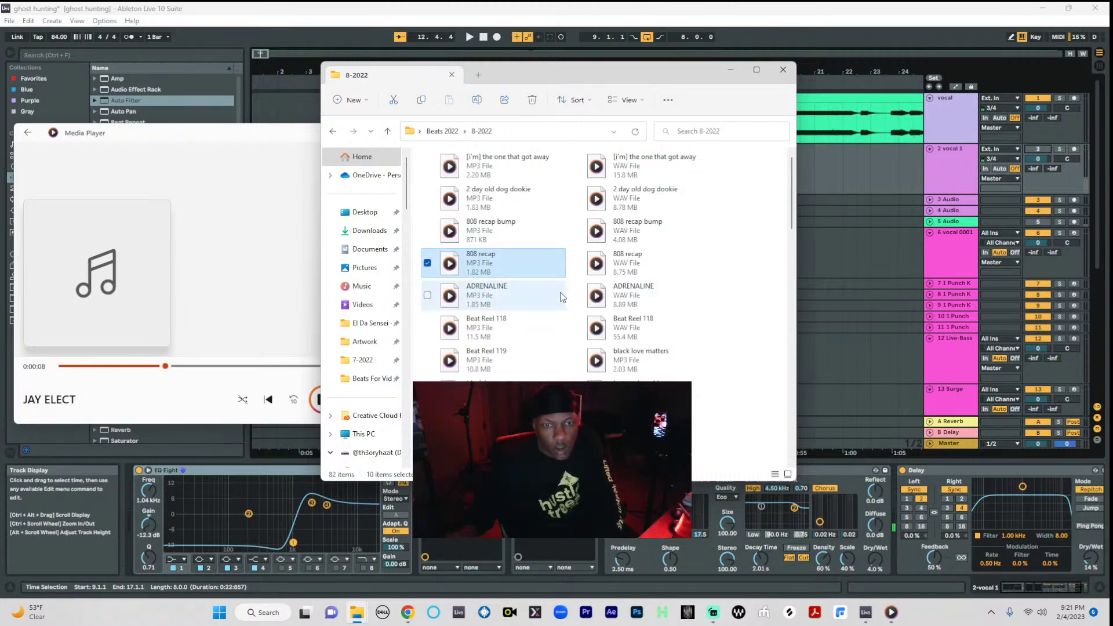
left_click_drag(793, 218, 775, 394)
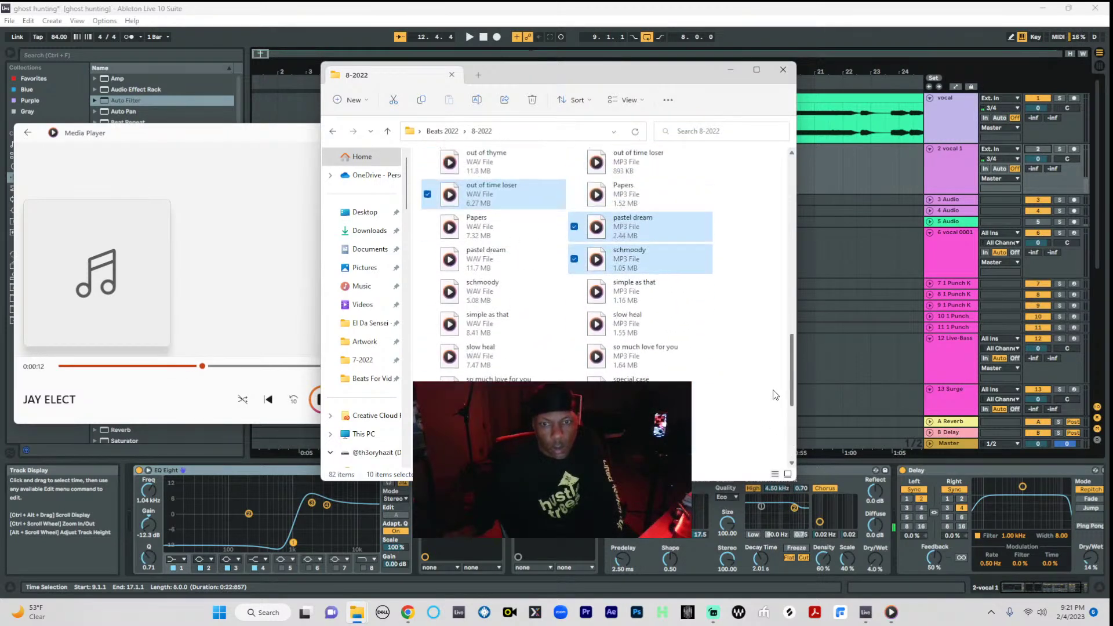
left_click(667, 268, "ctrl")
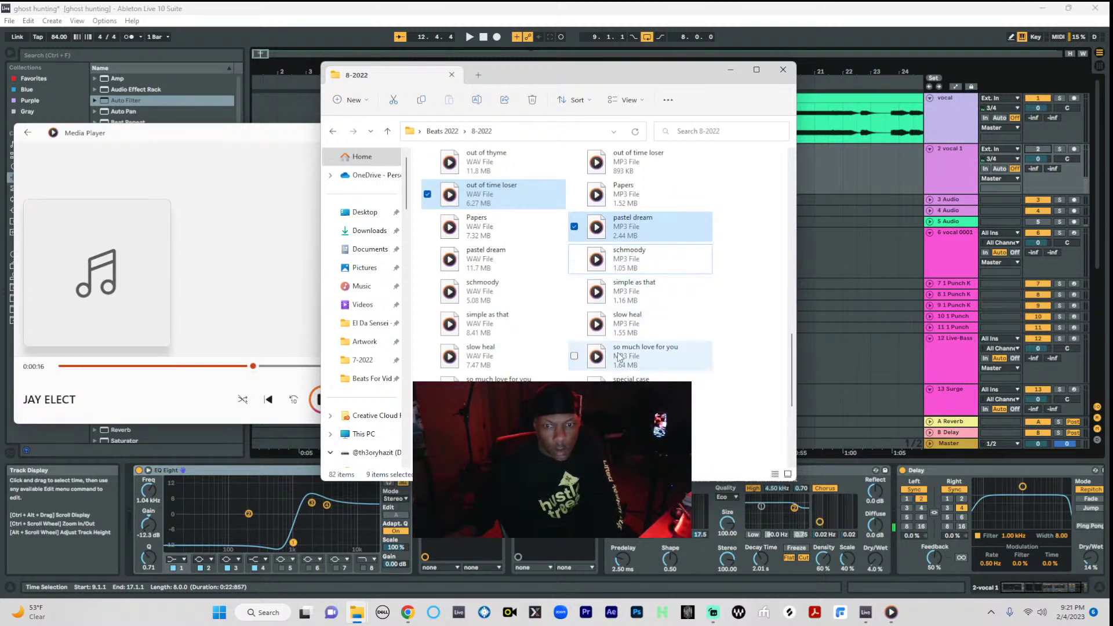
left_click(498, 290, "ctrl")
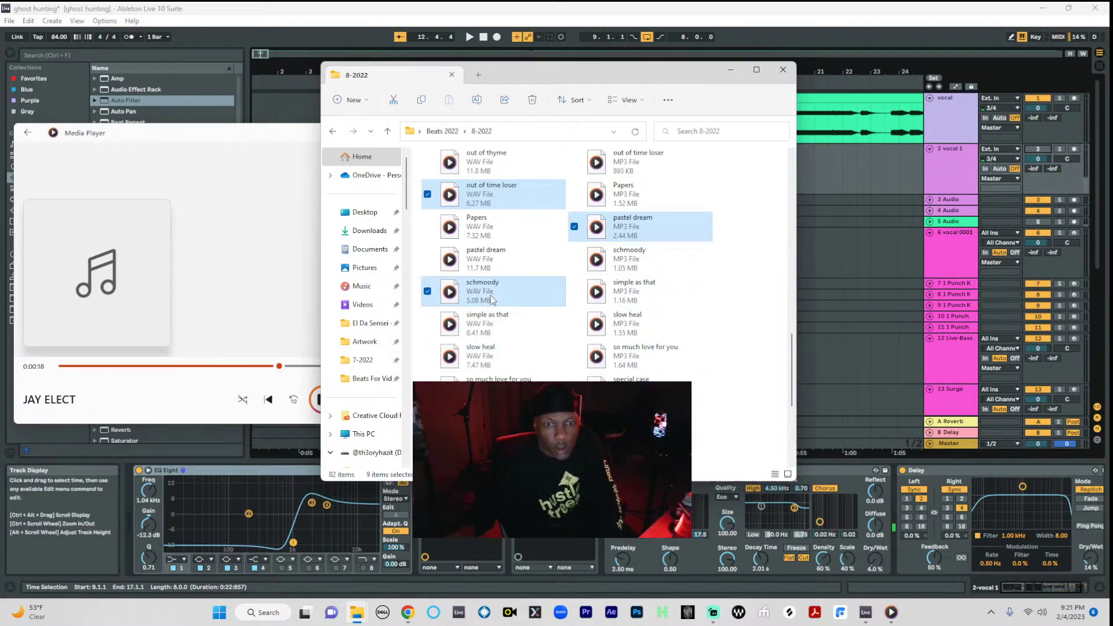
- Add the WAV versions of "simple as that" and "so much love for you" to the selection
left_click(480, 335, "ctrl")
left_click(649, 380, "ctrl")
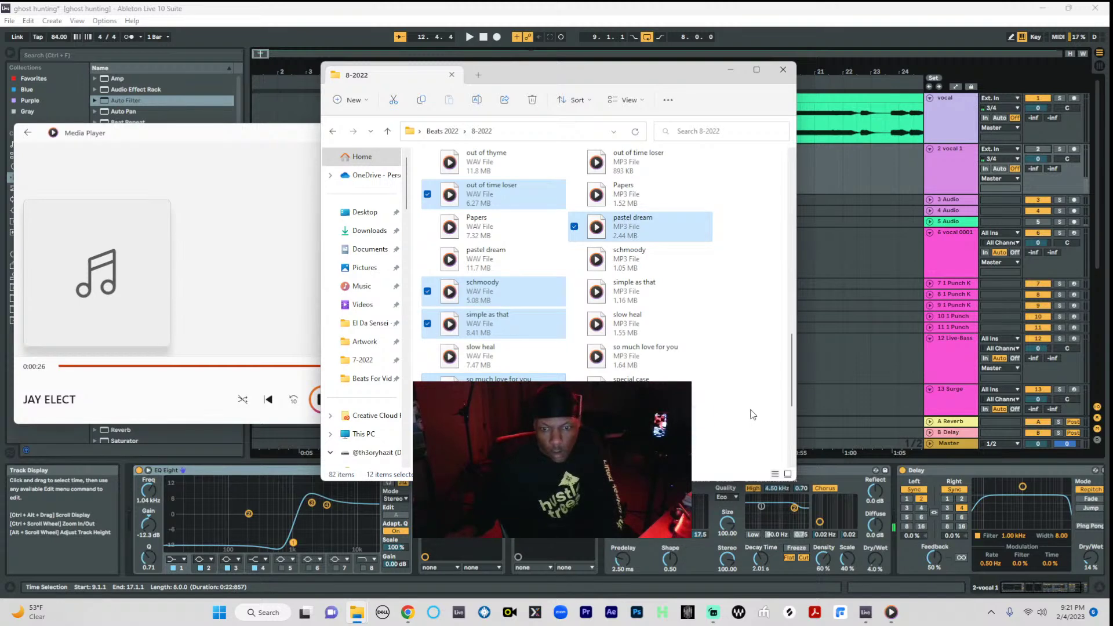
left_click(656, 452, "ctrl")
- Add the second copies of "words to love by" and "Understandable smooth" and the folder's last file, and open the whole selection for playback
left_click_drag(795, 384, 789, 443)
scroll(568, 353, "down", 1)
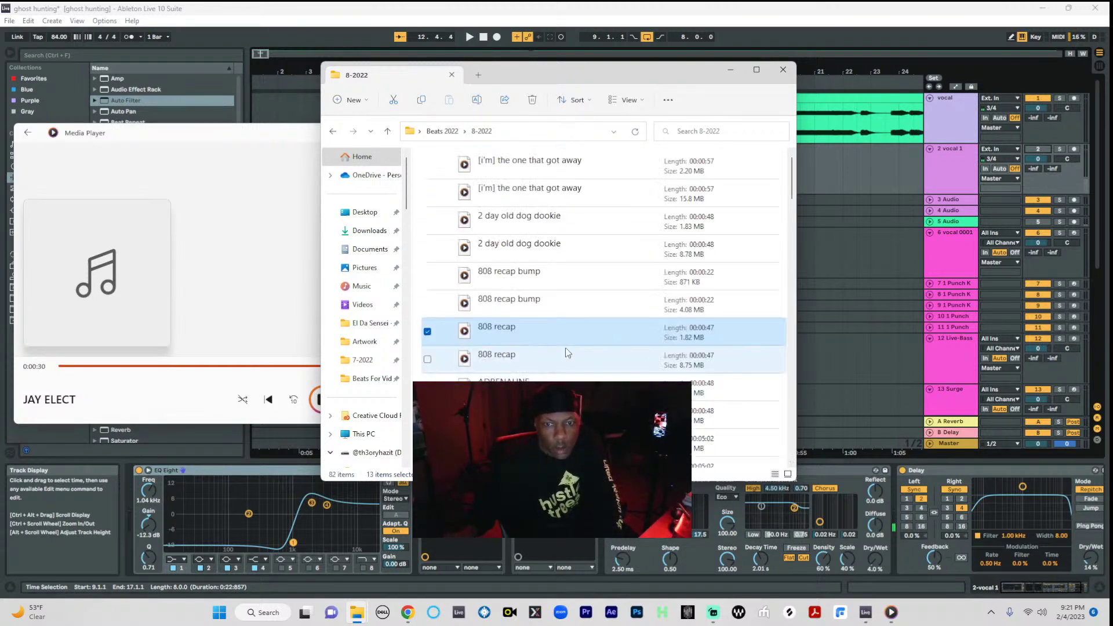
left_click_drag(792, 179, 809, 456)
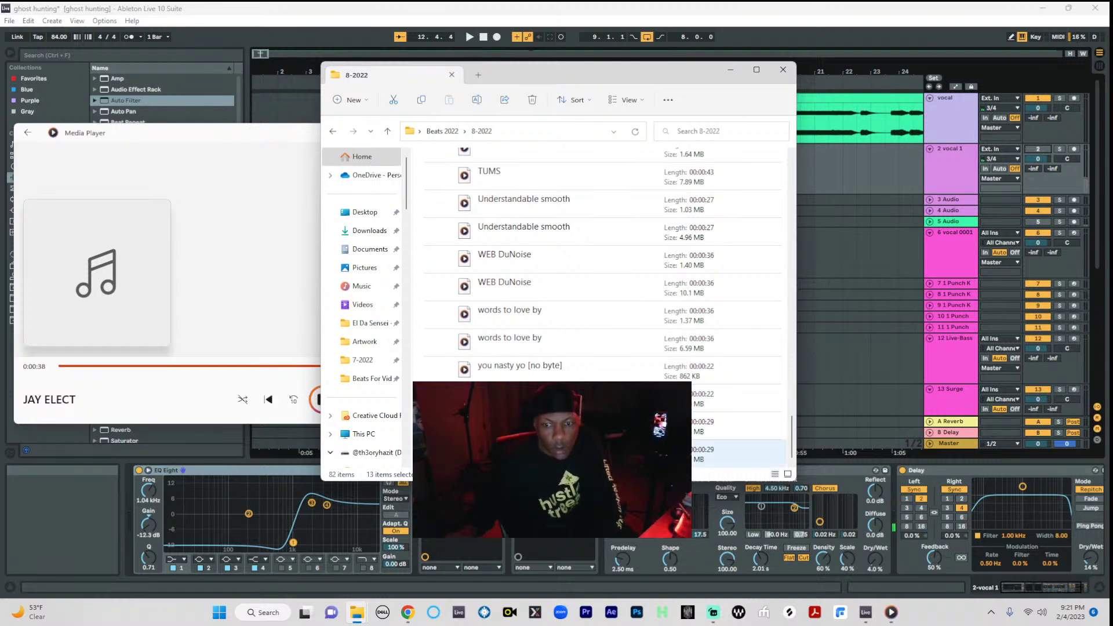
left_click(561, 343, "ctrl")
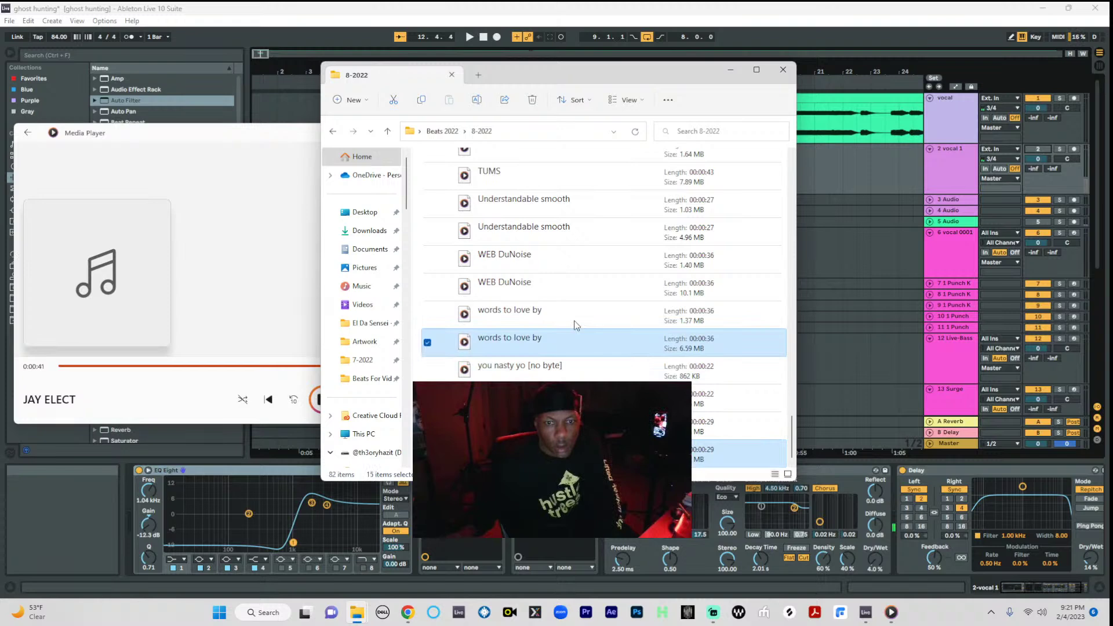
left_click(586, 233, "ctrl")
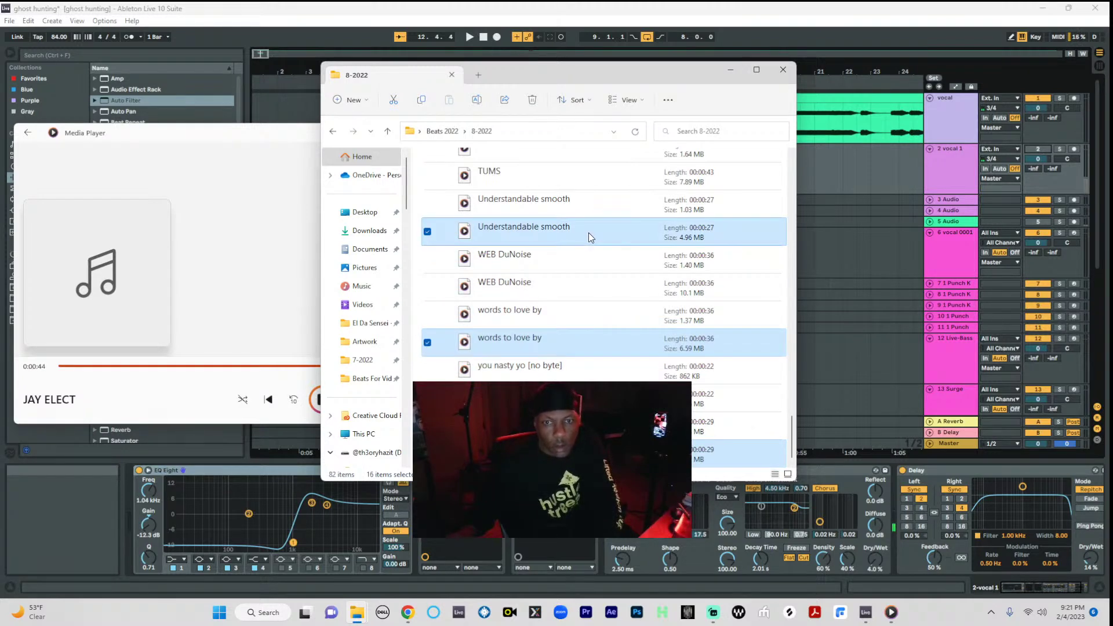
right_click(588, 232)
left_click(636, 271)
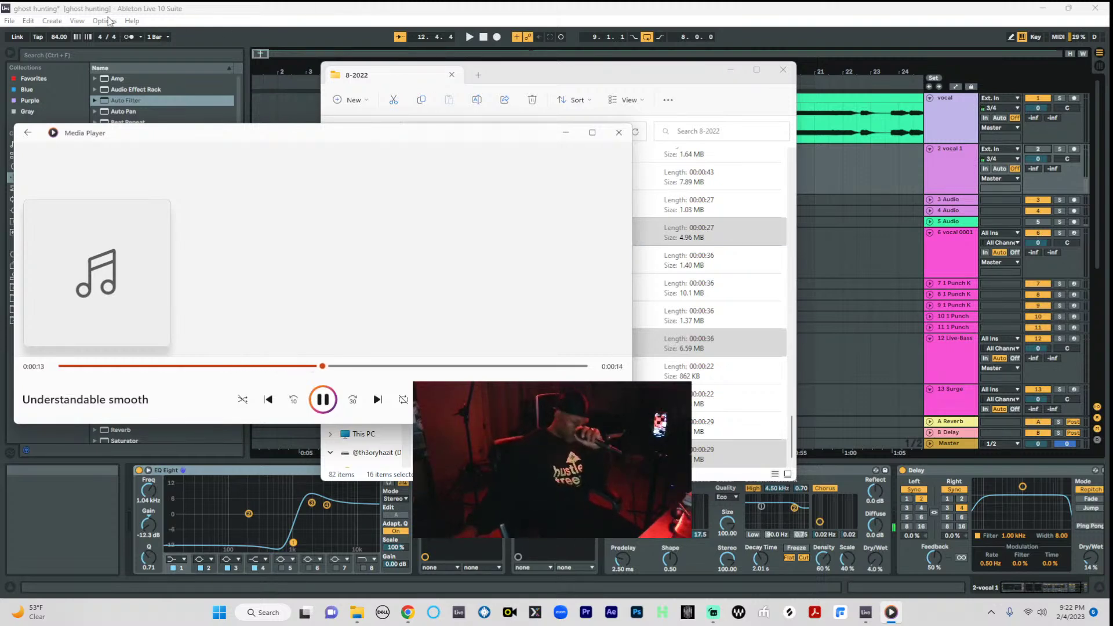
- Switch to Streamlabs Desktop, raise the Loopback (MOTU M Series) level to -2.5 dB in the mixer, and minimize the window
left_click(265, 18)
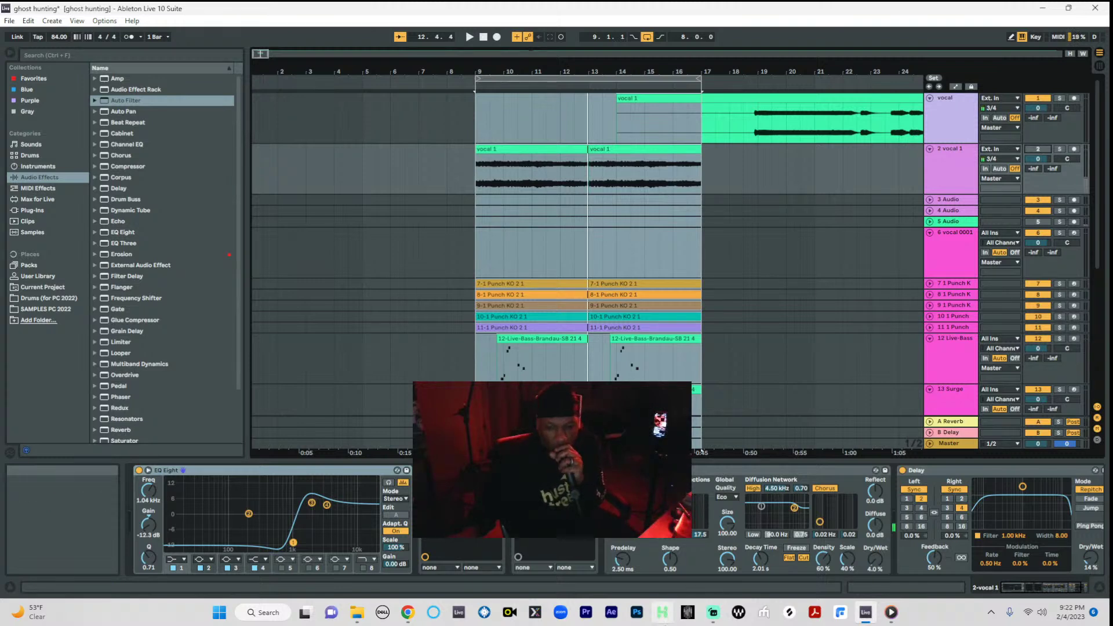
left_click(714, 614)
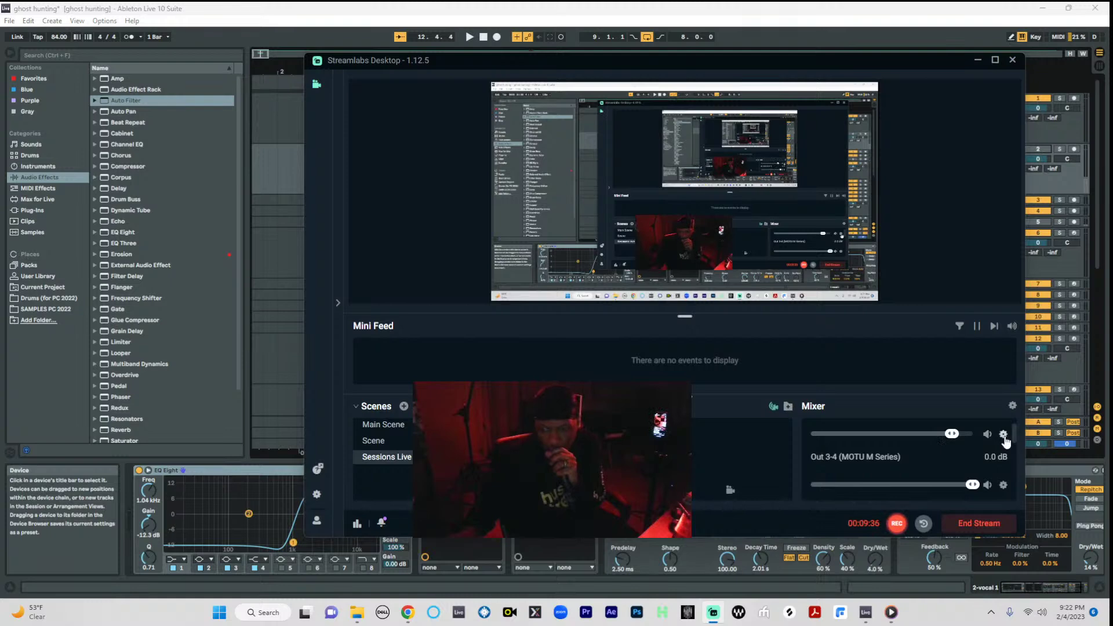
left_click_drag(1013, 437, 1034, 419)
left_click_drag(953, 456, 962, 456)
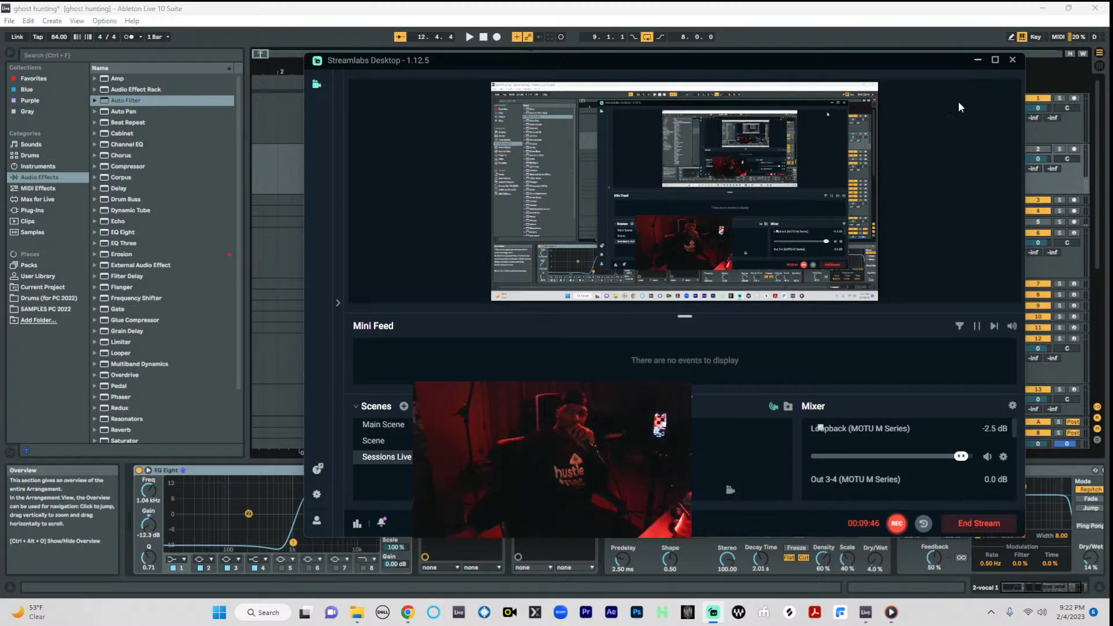
left_click(979, 62)
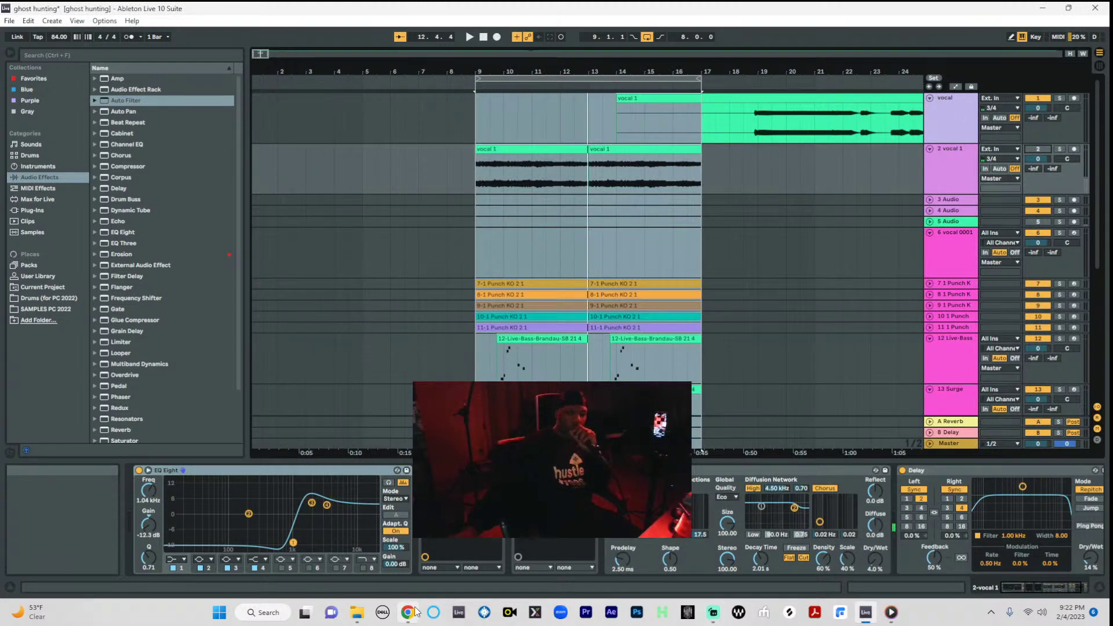
mouse_move(415, 611)
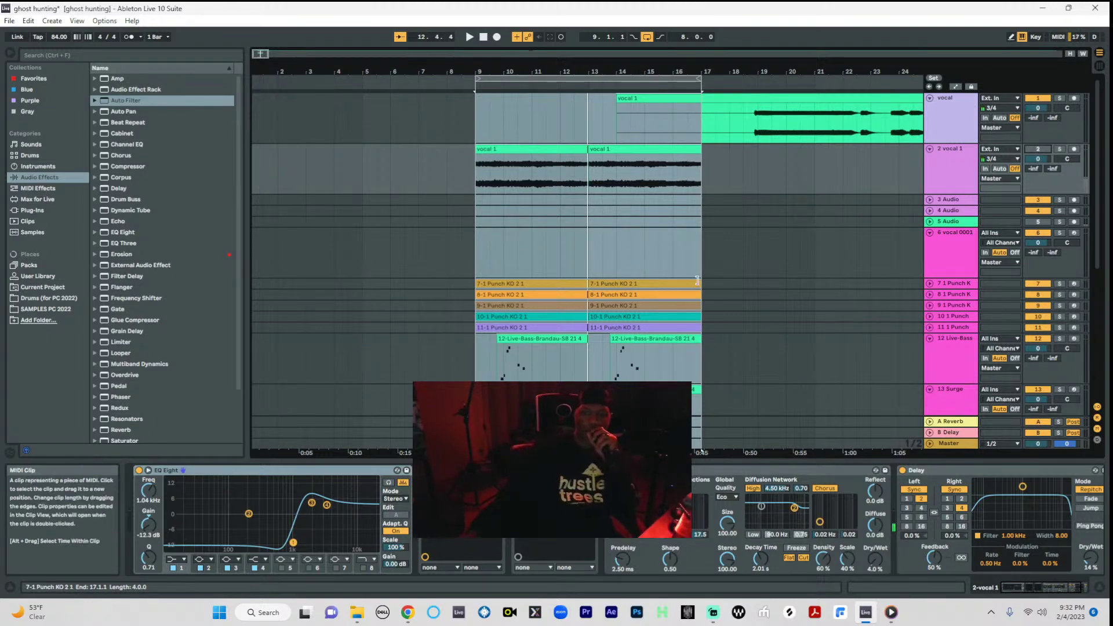
left_click(624, 357)
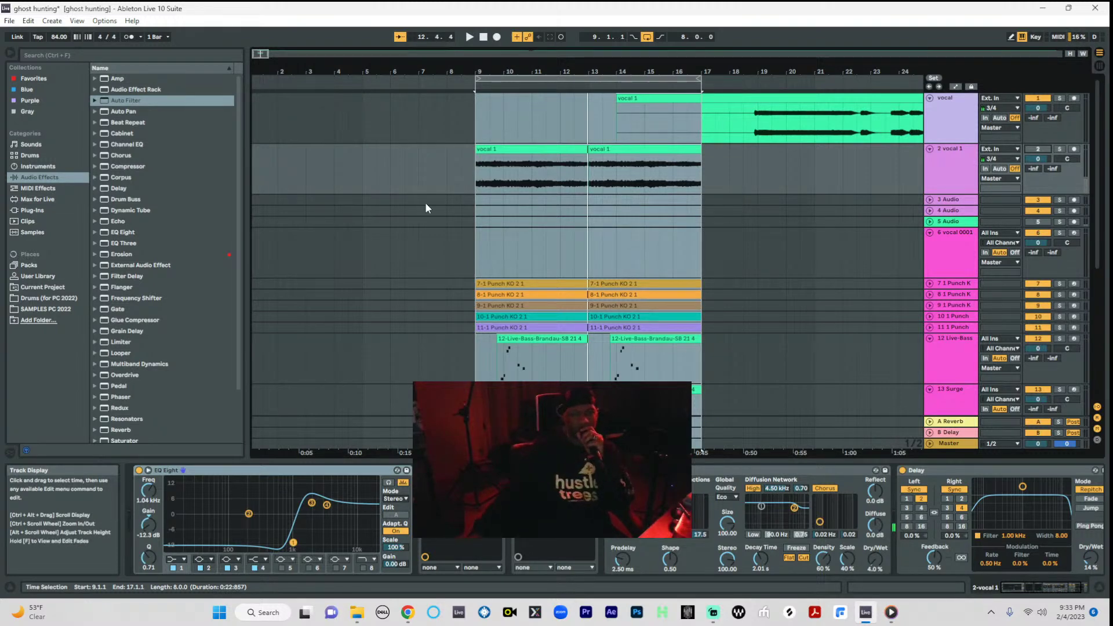
left_click(13, 22)
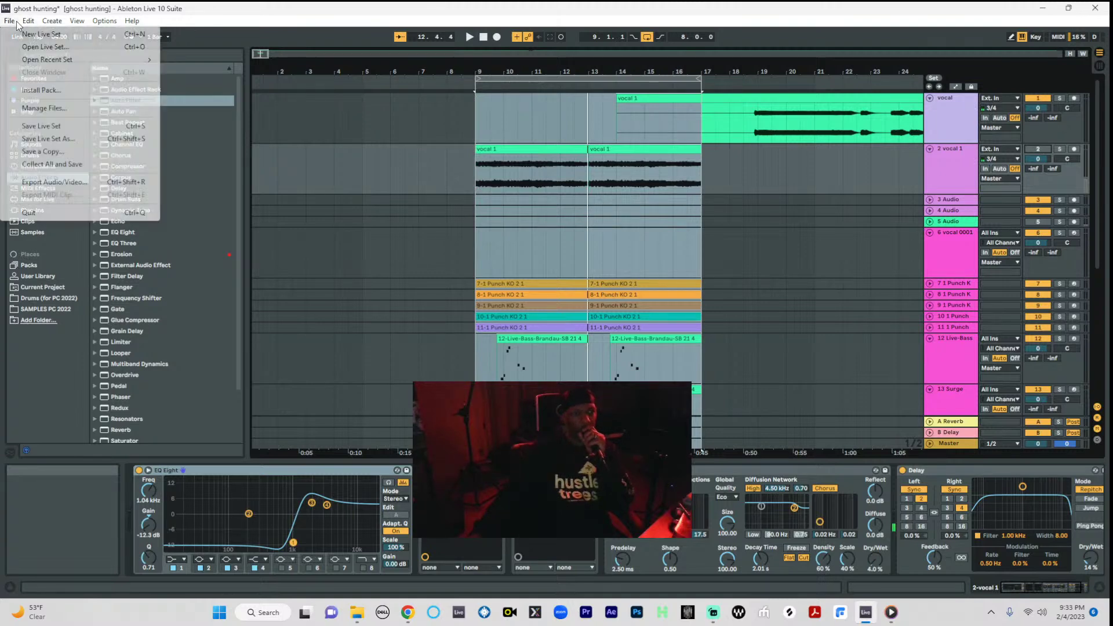
left_click(64, 36)
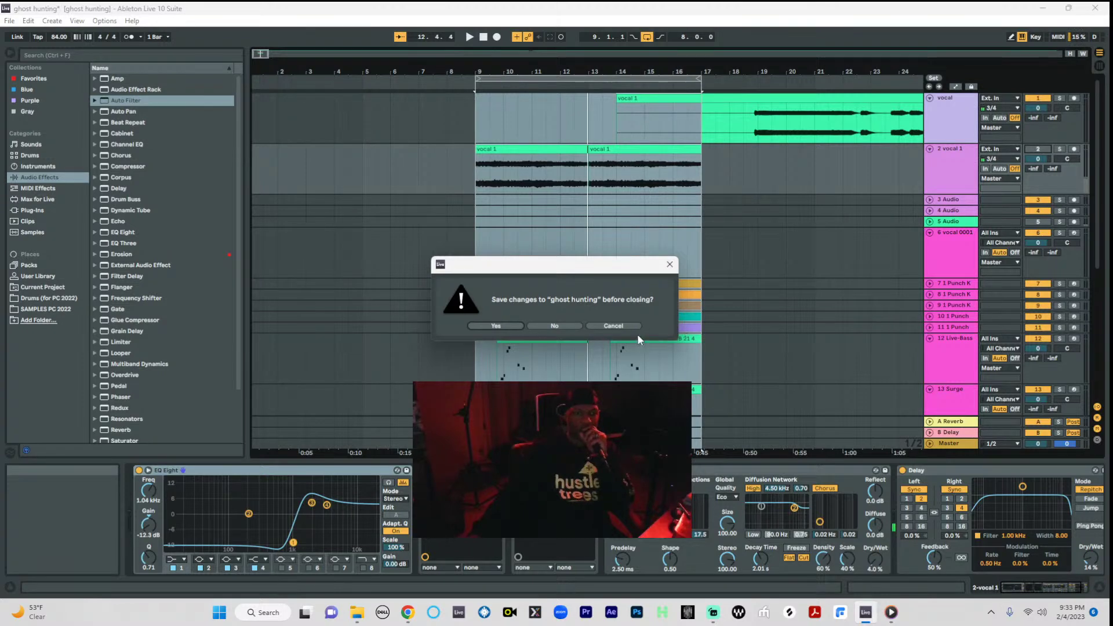
left_click(609, 326)
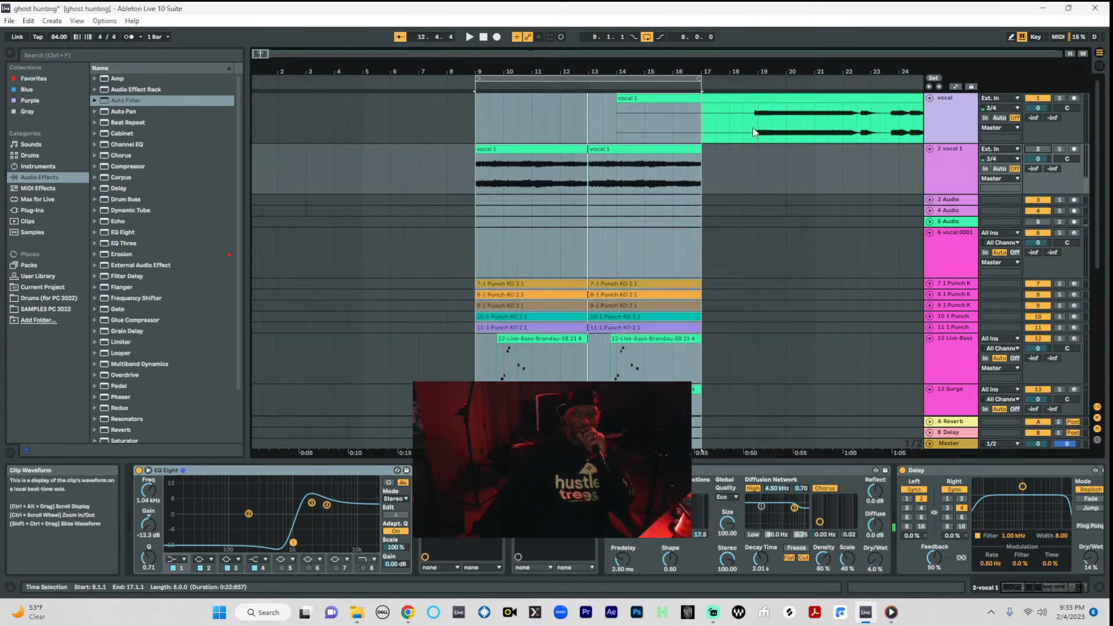
- Audition the second clip on the vocal track in Ableton Live from bars 497, 849, 1009 and 1021
left_click_drag(775, 66, 656, 16)
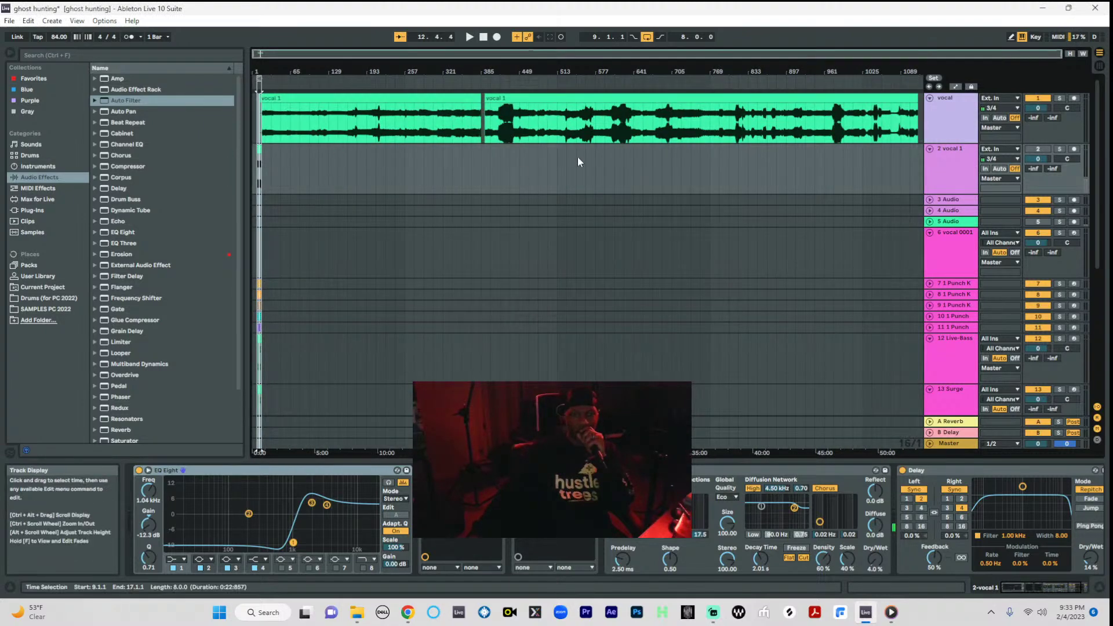
left_click(548, 128)
key("space")
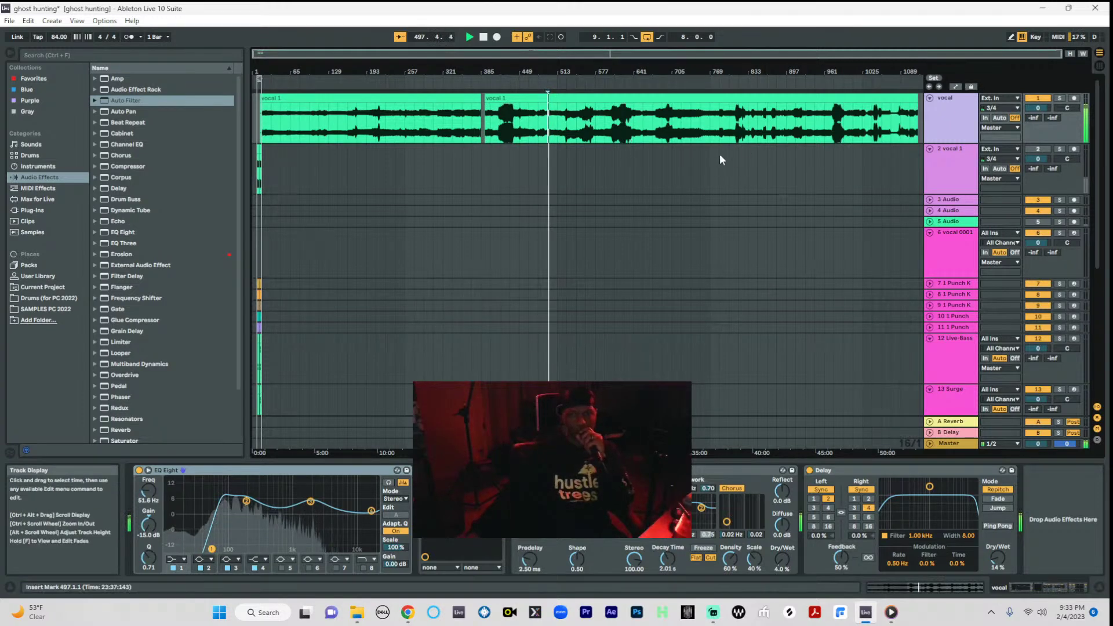
left_click(758, 137)
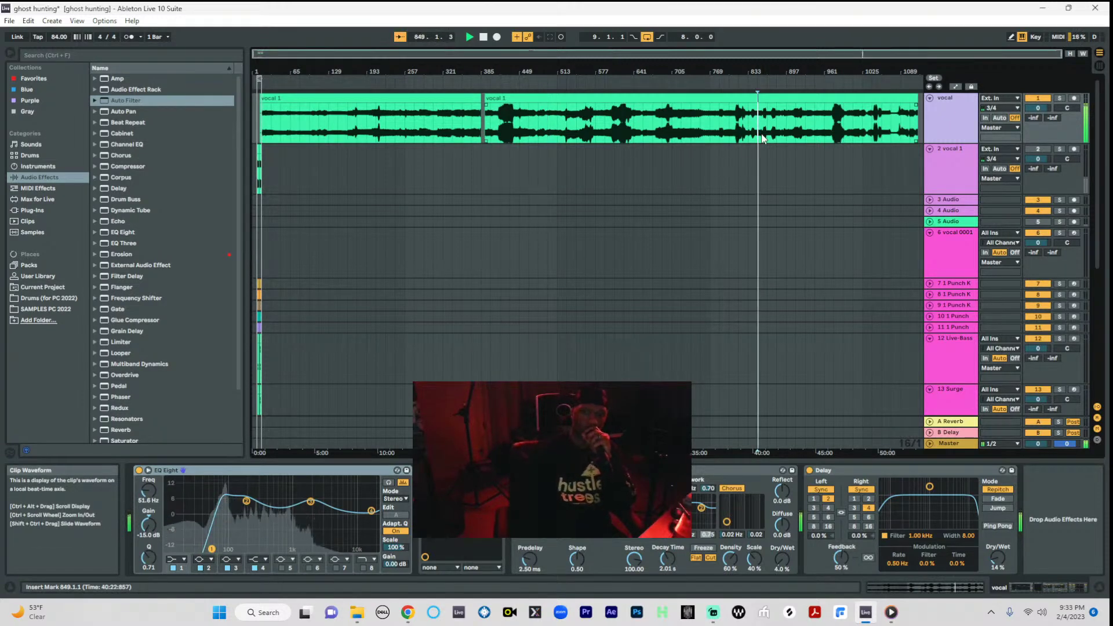
left_click(854, 131)
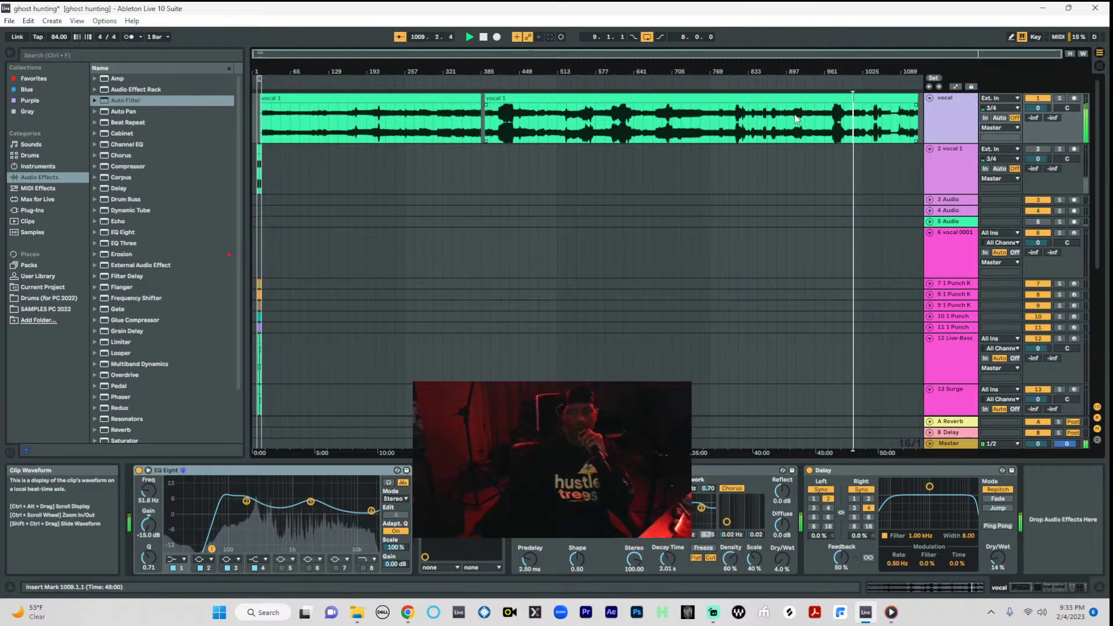
left_click_drag(870, 74, 866, 128)
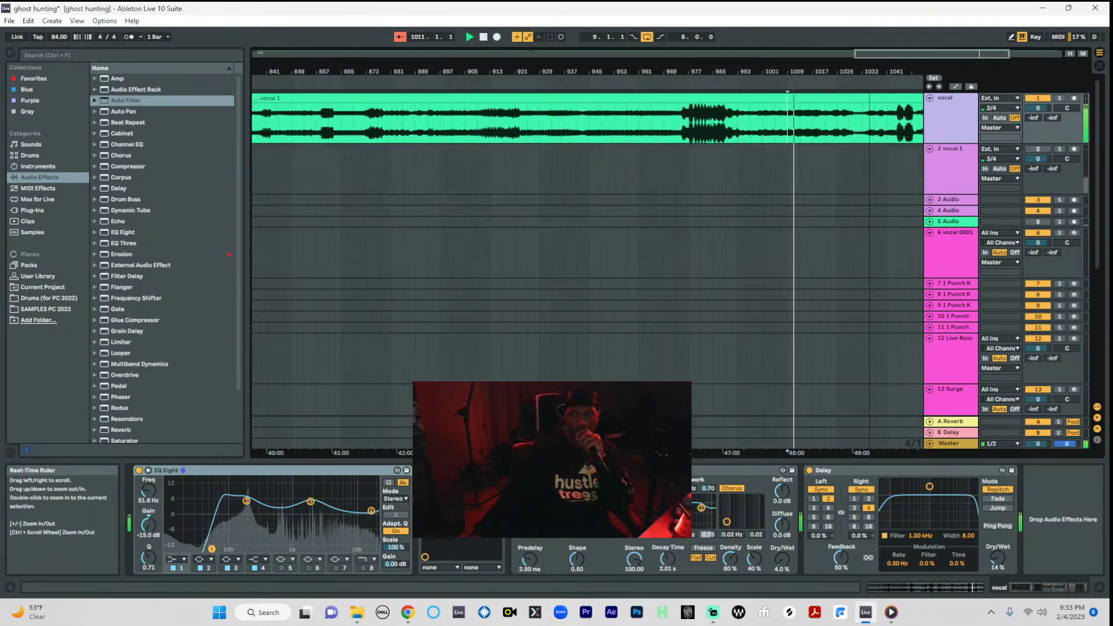
left_click(822, 134)
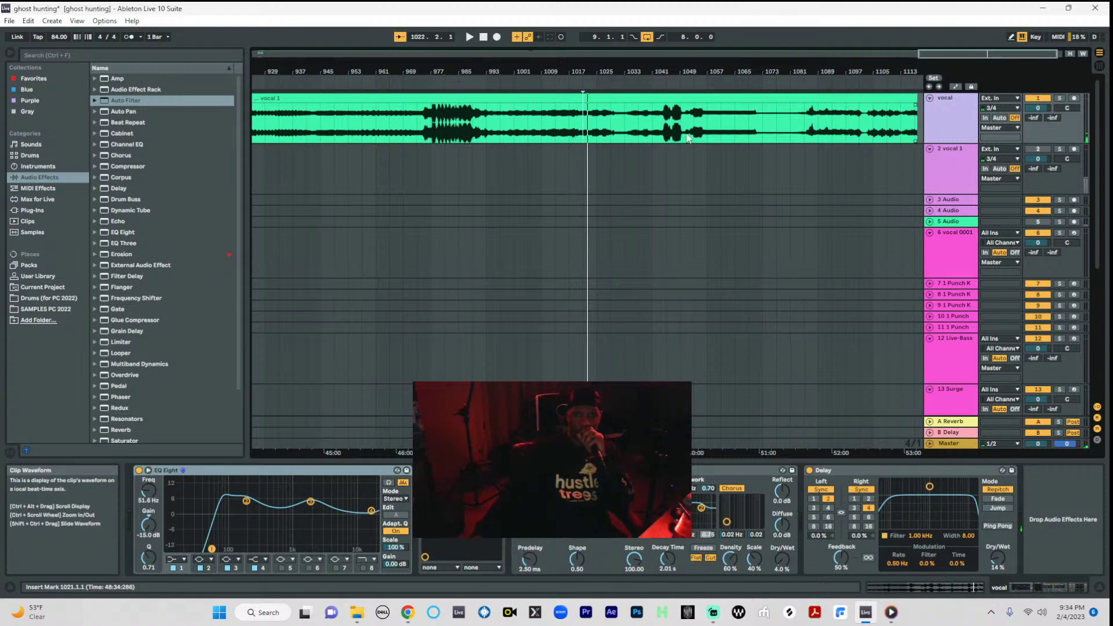
- Listen to the closing part of the vocal clip from about bar 1041, bar 1053 and bar 1064
left_click(653, 131)
key("space")
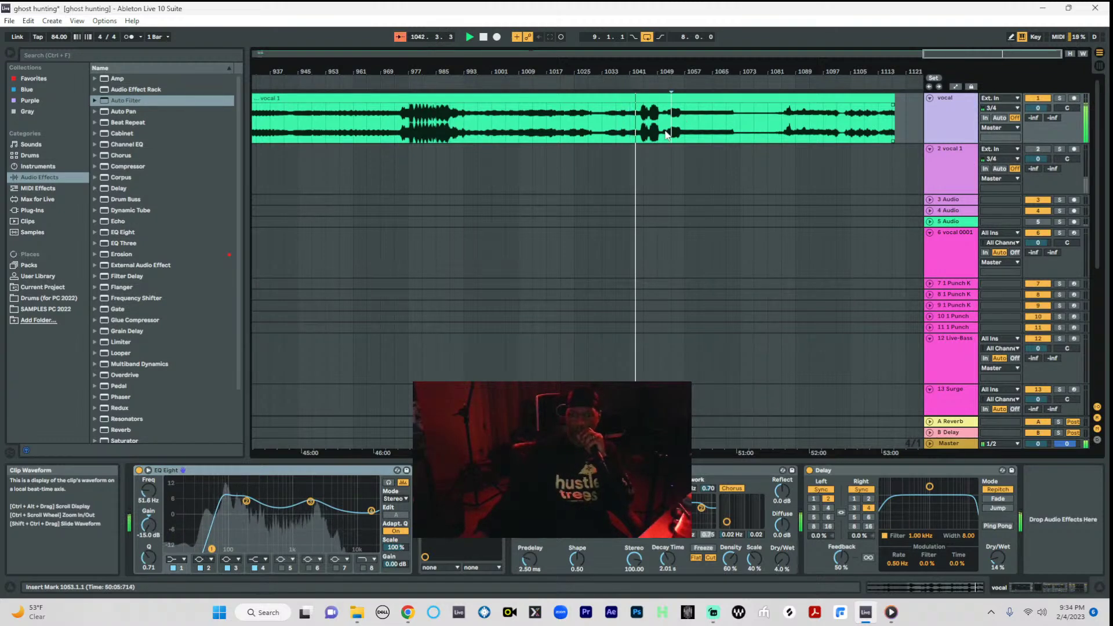
left_click(665, 134)
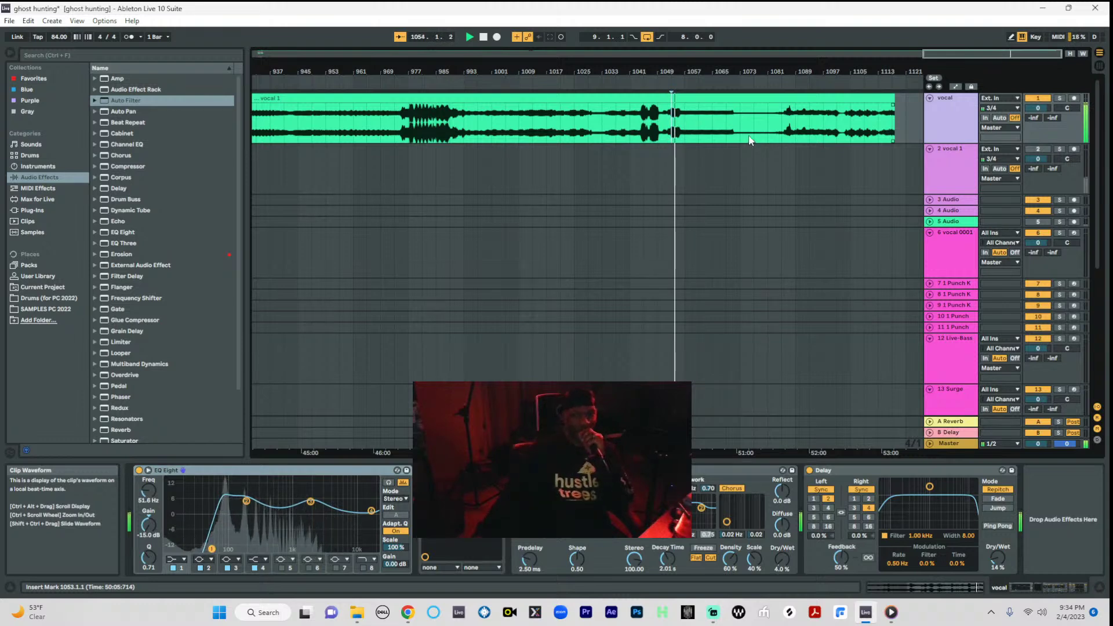
left_click_drag(699, 68, 687, 100)
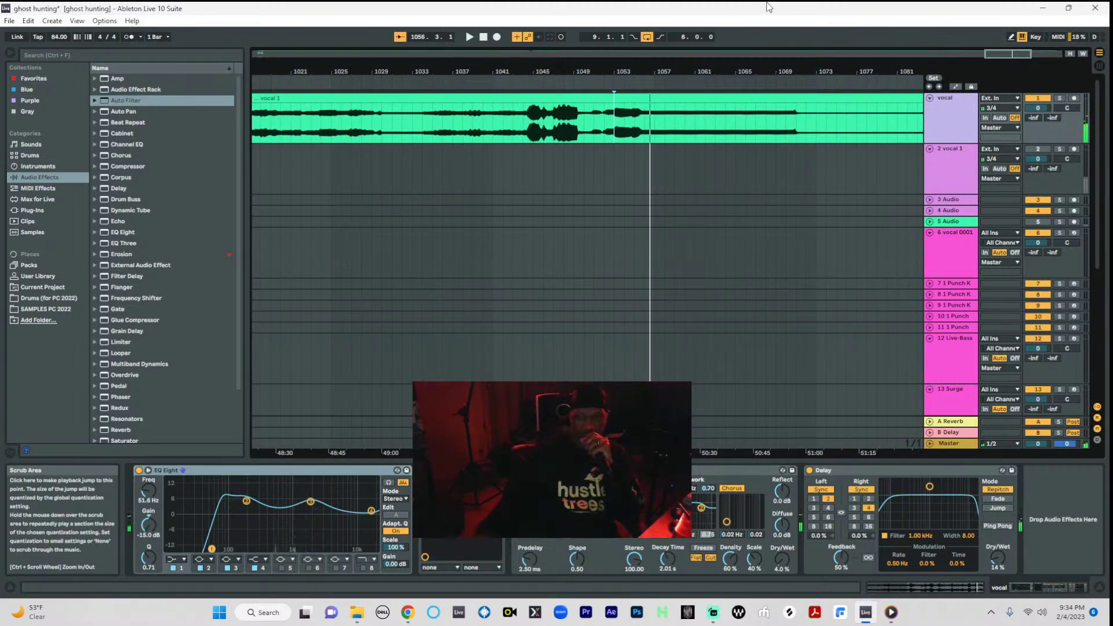
left_click(724, 133)
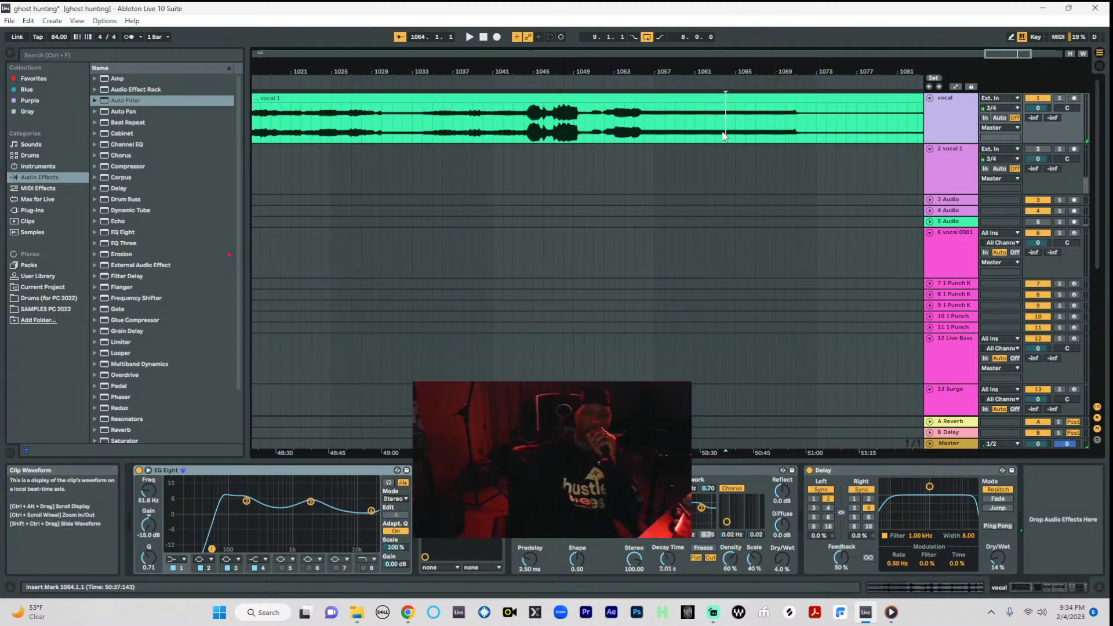
key("space")
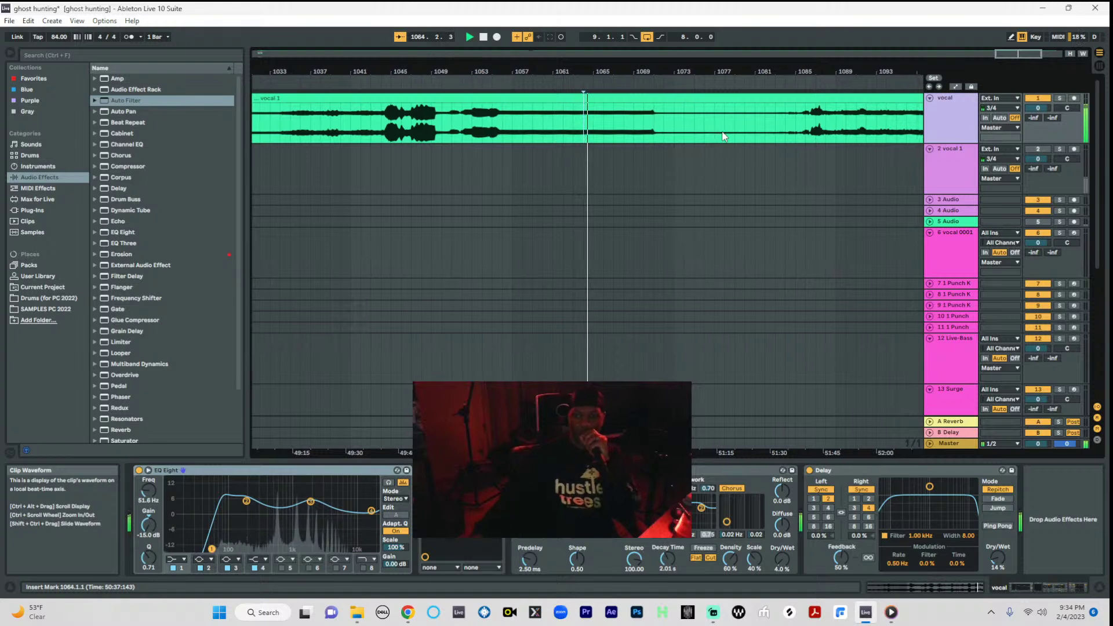
key("space")
key("space")
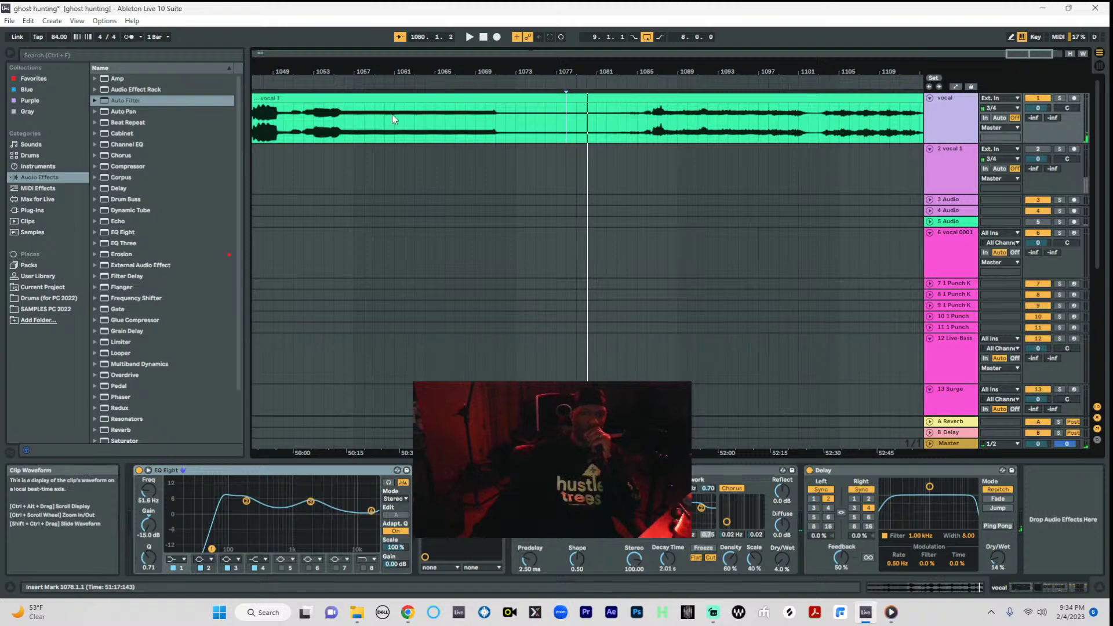
- Compare the vocal clip's sound from bar 1061 and bar 1076, stopping playback after the second passage
left_click(392, 132)
key("space")
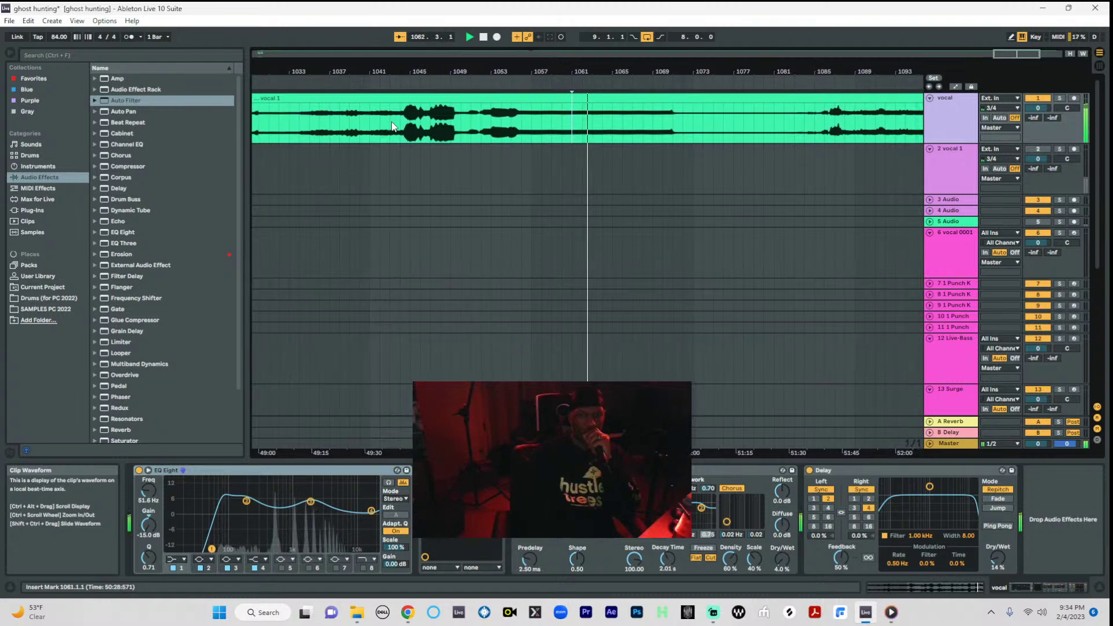
left_click(723, 127)
key("space")
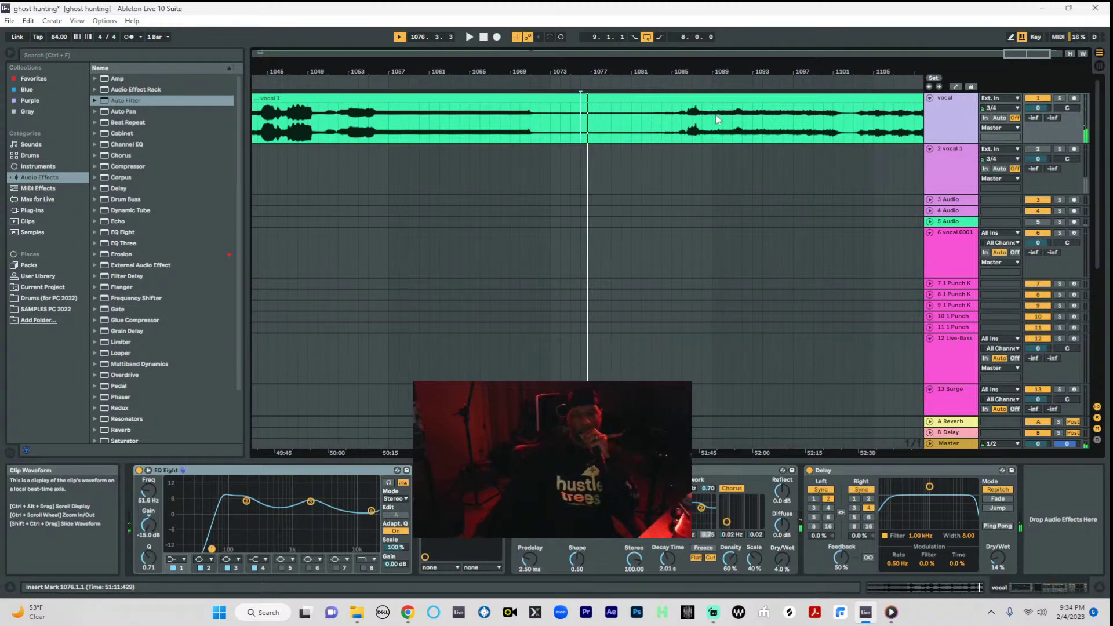
- Listen to the vocal clip's closing part from bar 1090 and bar 1104
key("space")
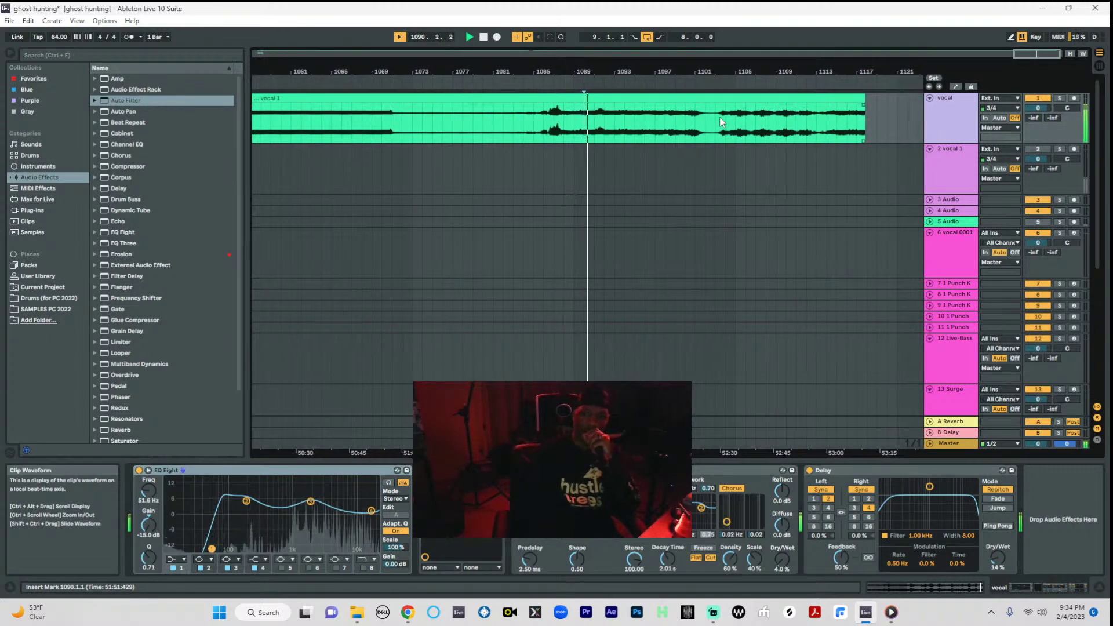
key("space")
left_click(722, 116)
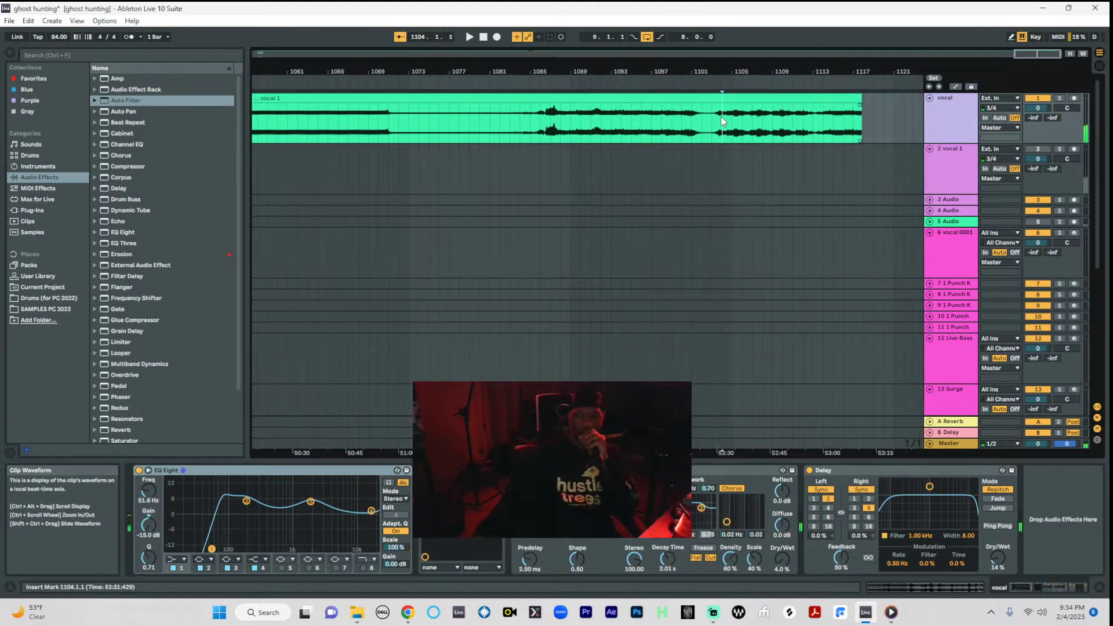
key("space")
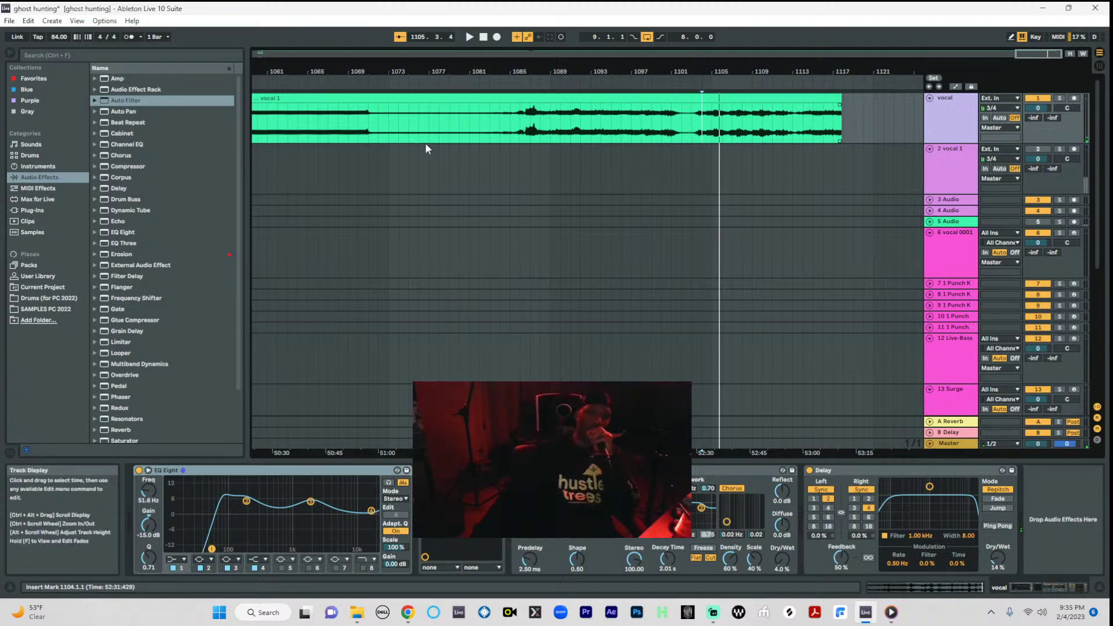
- Copy the vocal section from bar 1061 through the clip's end and start a new Live Set, saving changes to "ghost hunting"
left_click_drag(269, 127, 850, 123)
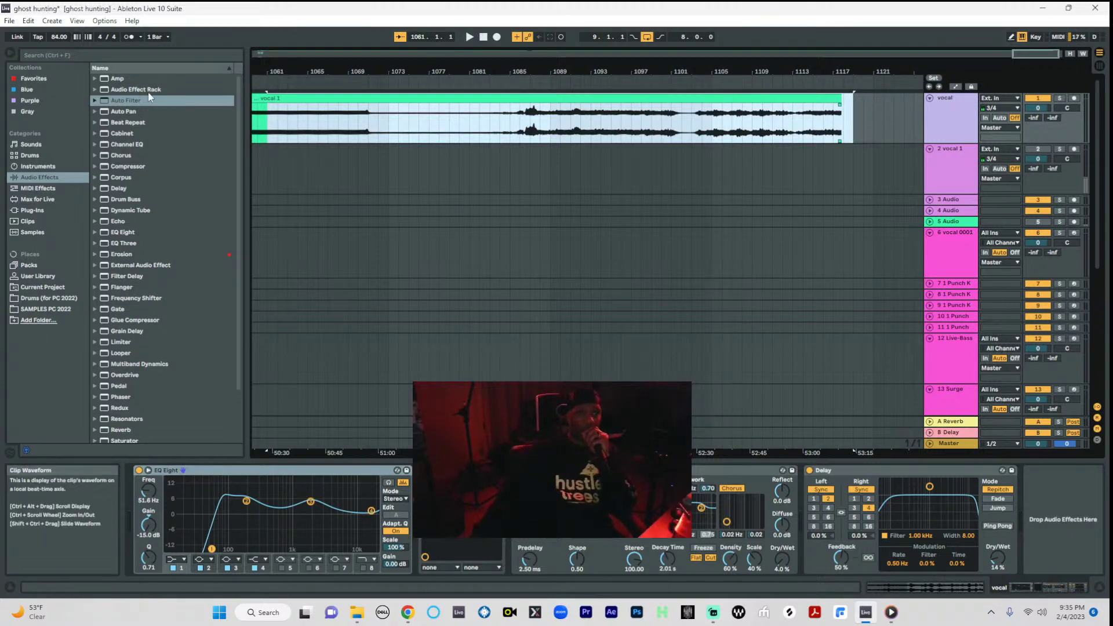
left_click(32, 22)
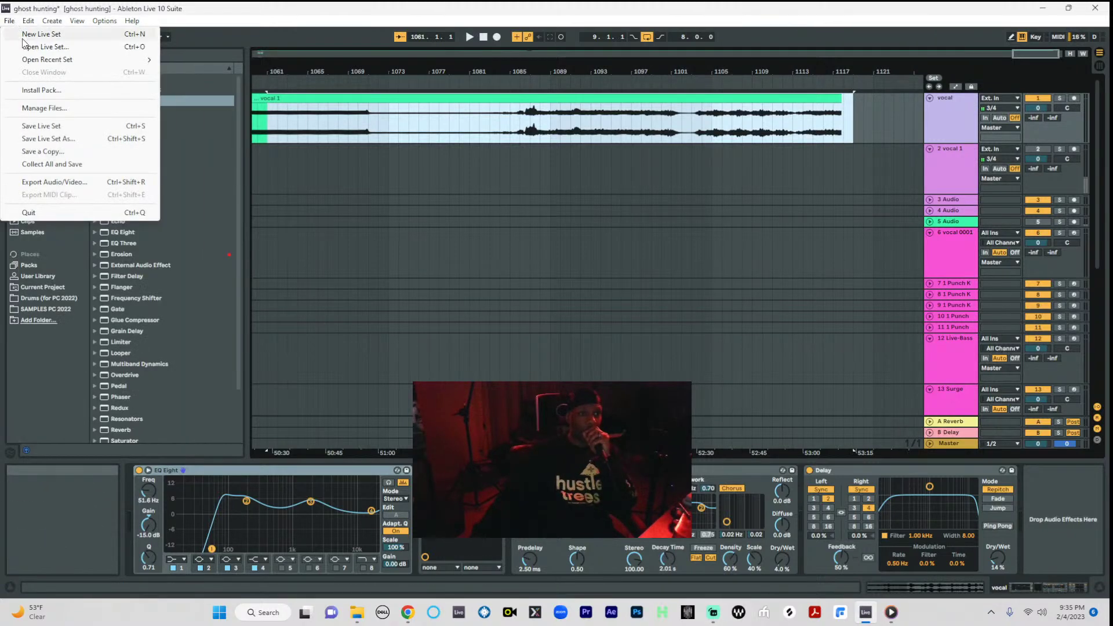
left_click(26, 34)
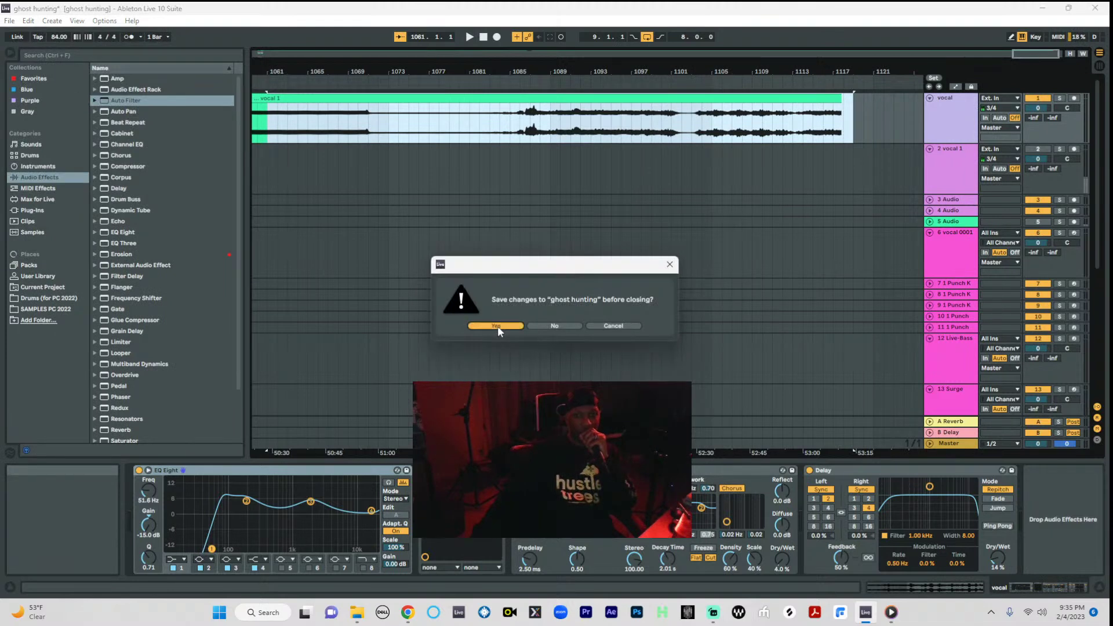
left_click(496, 326)
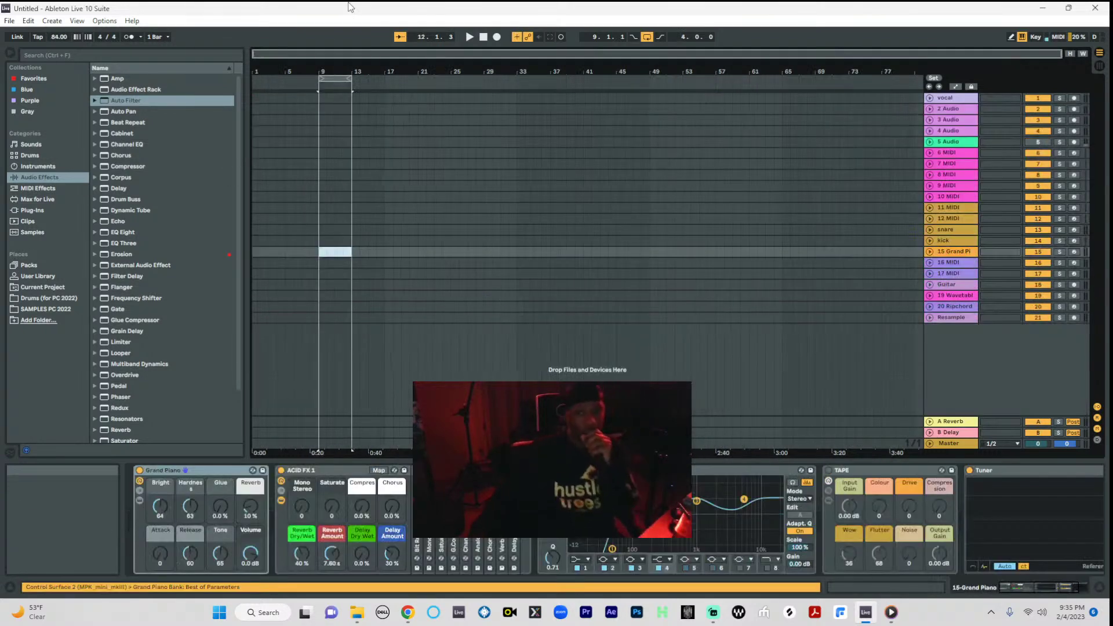
- Paste the vocal section onto the new set's vocal track at bar 19, unfold the track and play the clip's start
left_click(401, 98)
key("ctrl+v")
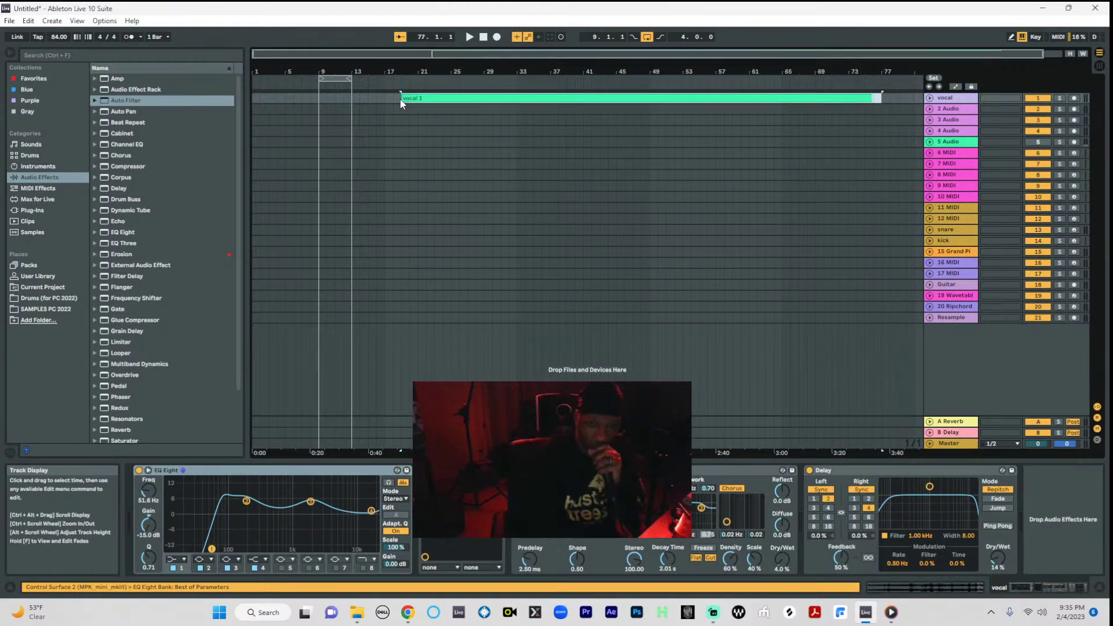
left_click(930, 98)
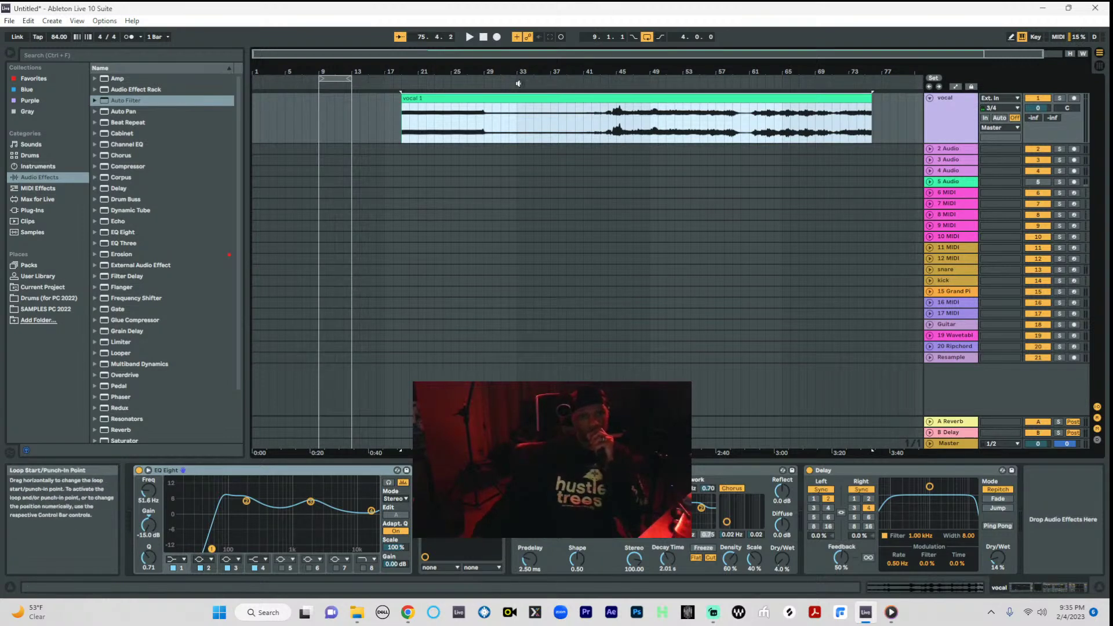
key("space")
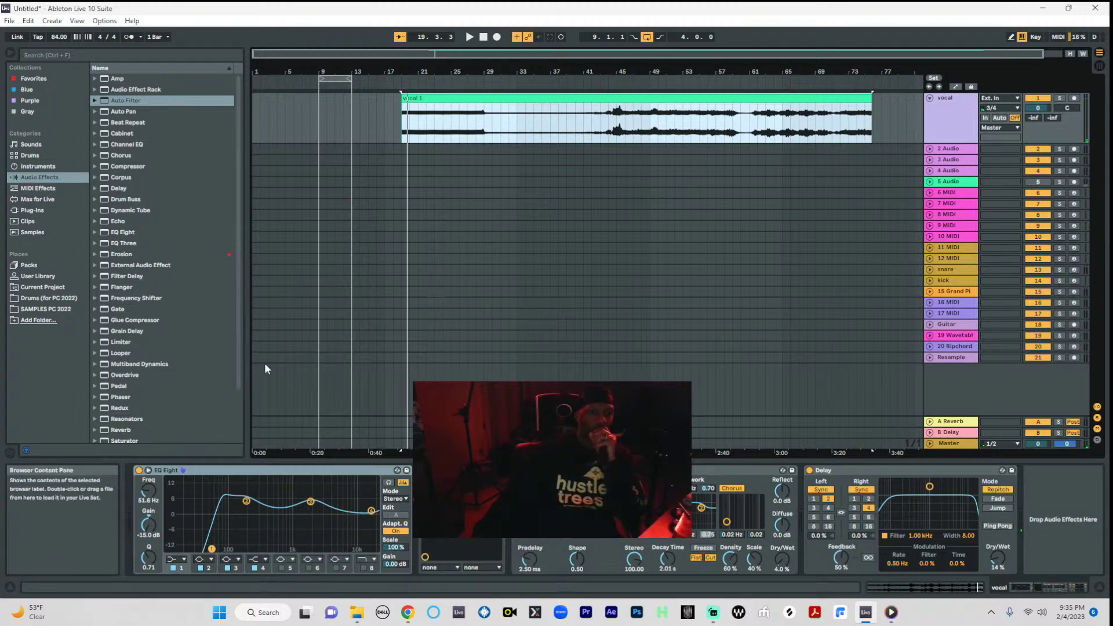
- Browse the Drums (for PC 2022) and SAMPLES PC 2022 folders for material, ending in the drums folder
left_click_drag(236, 356, 240, 410)
left_click(58, 298)
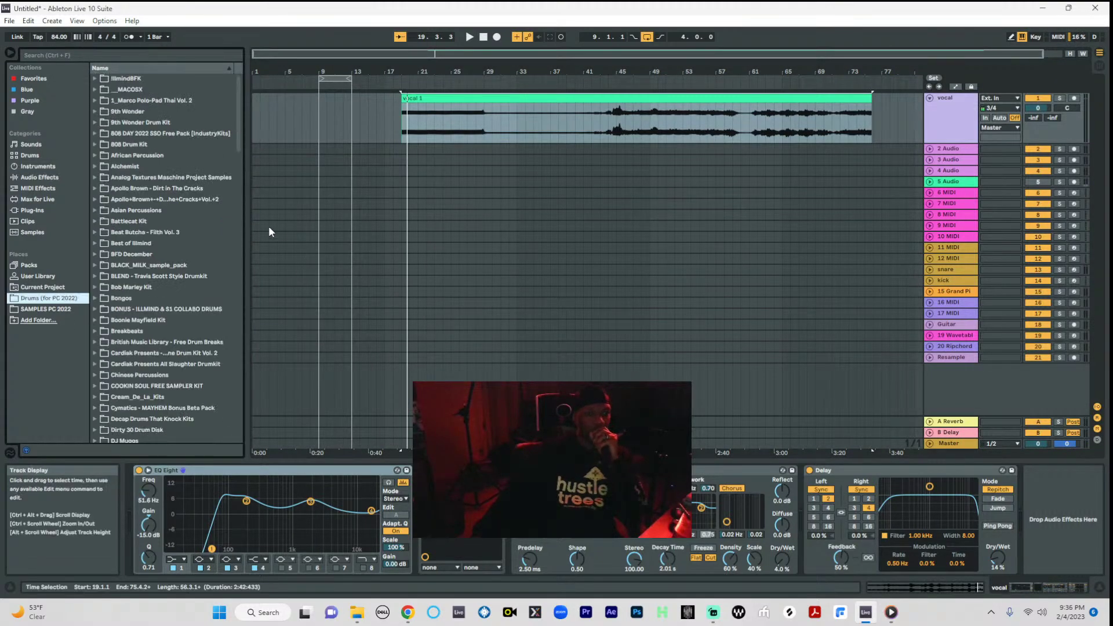
left_click_drag(234, 134, 271, 350)
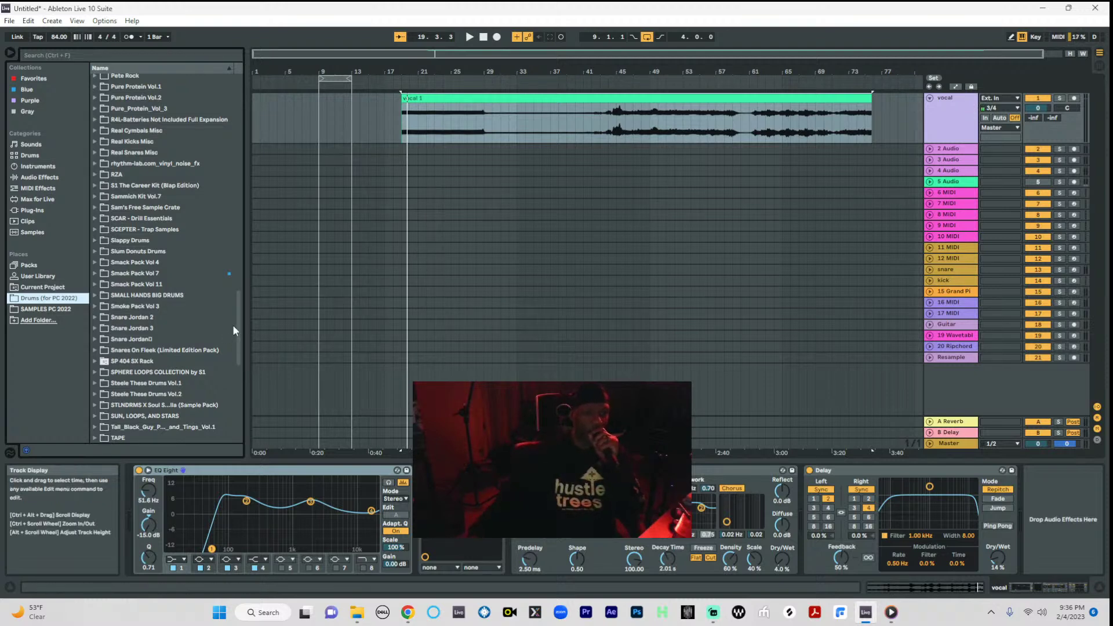
left_click_drag(235, 338, 243, 283)
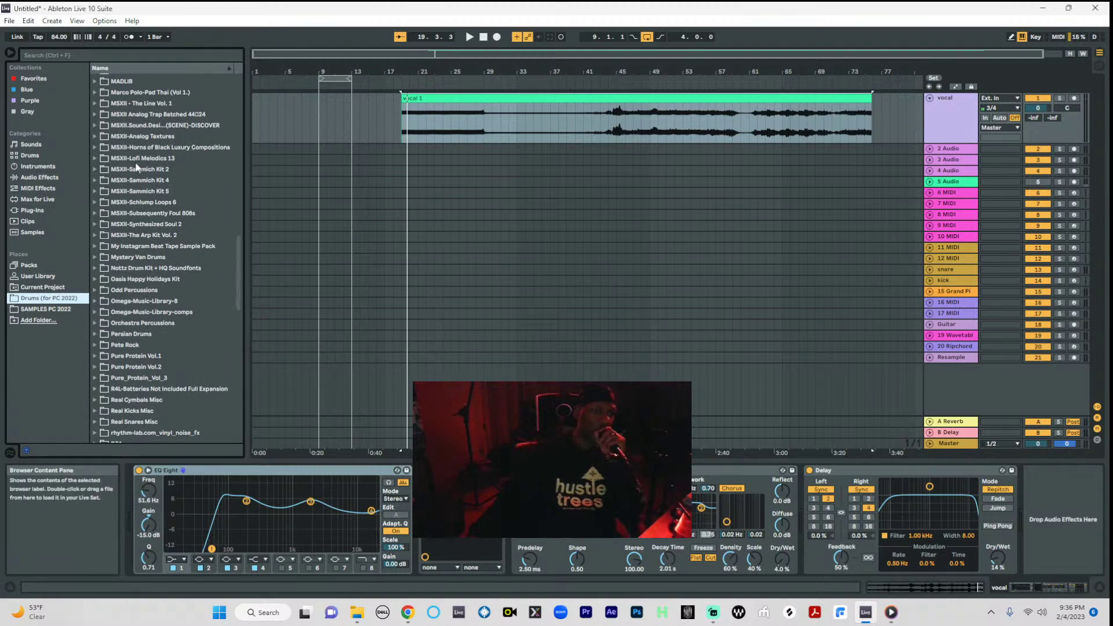
left_click(48, 309)
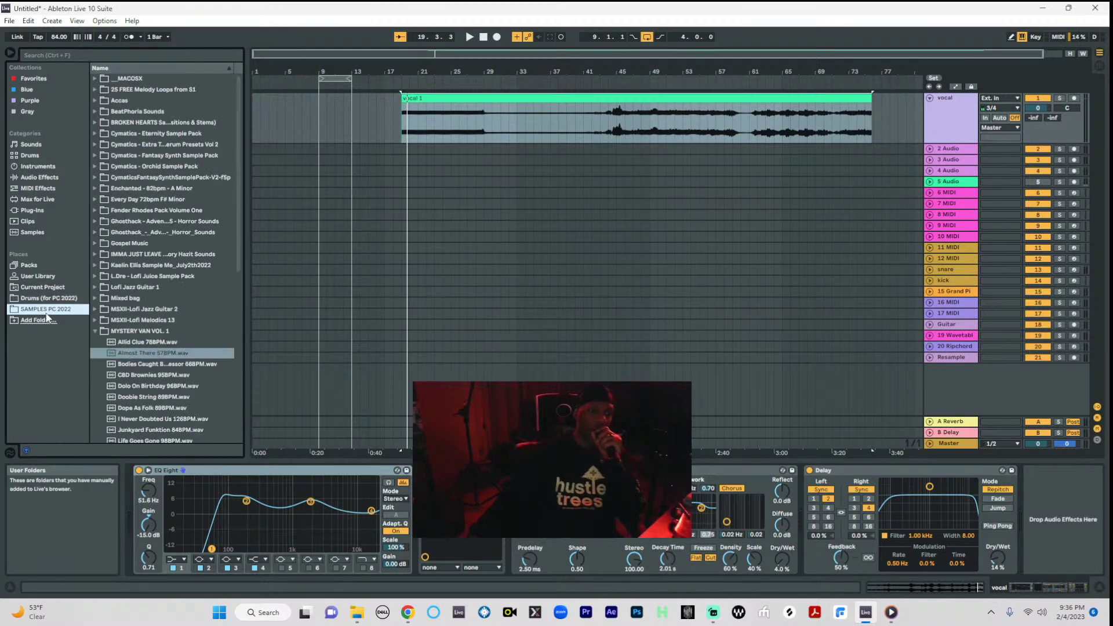
left_click(93, 332)
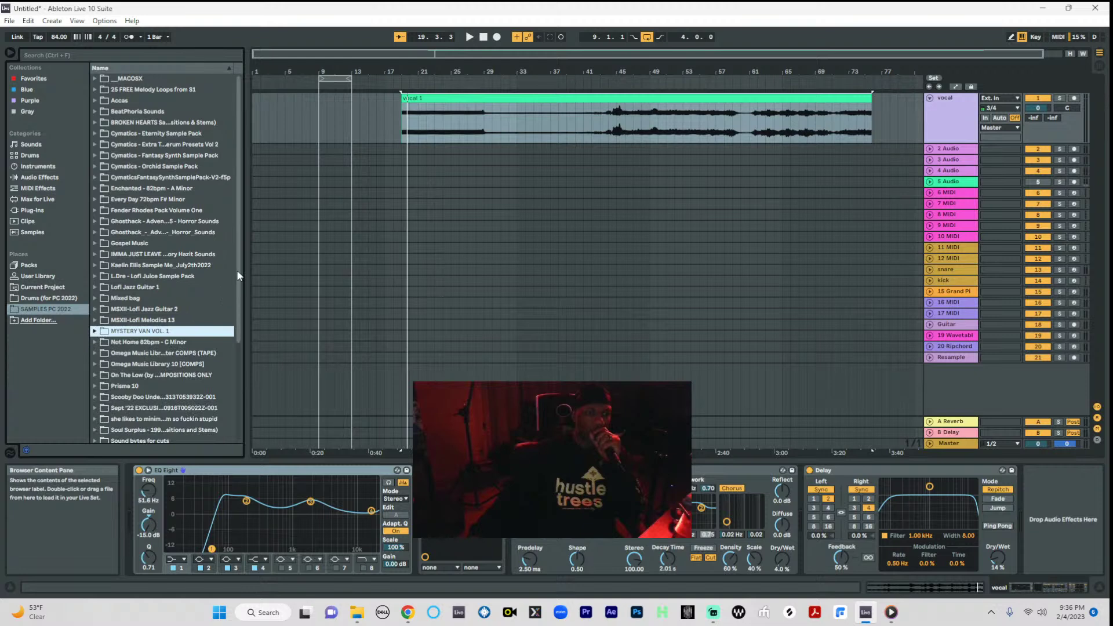
left_click_drag(239, 263, 243, 309)
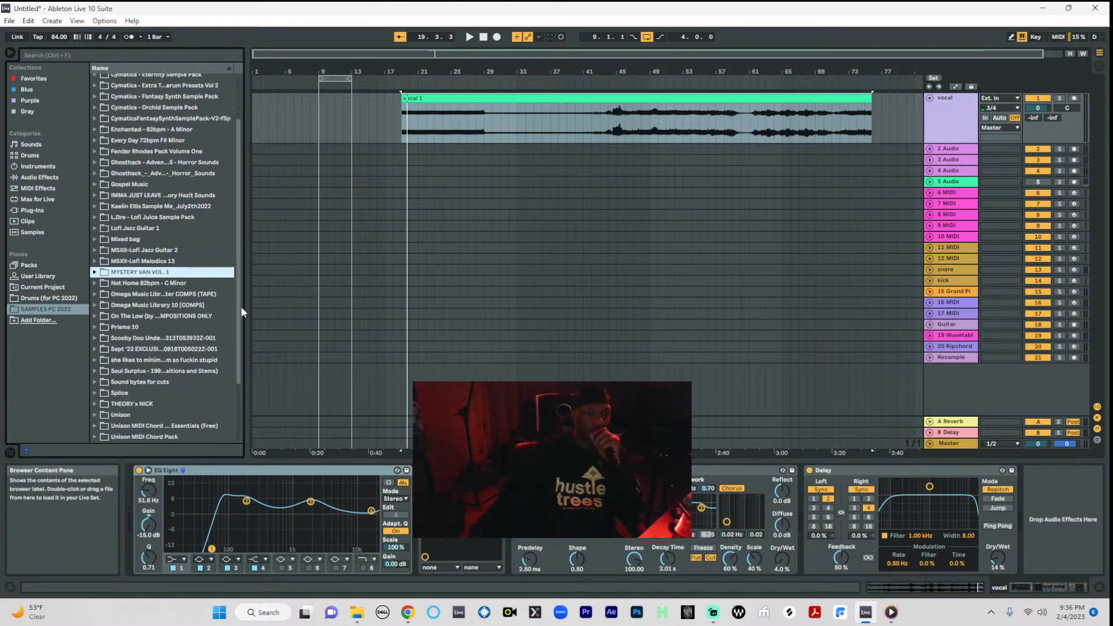
left_click(48, 298)
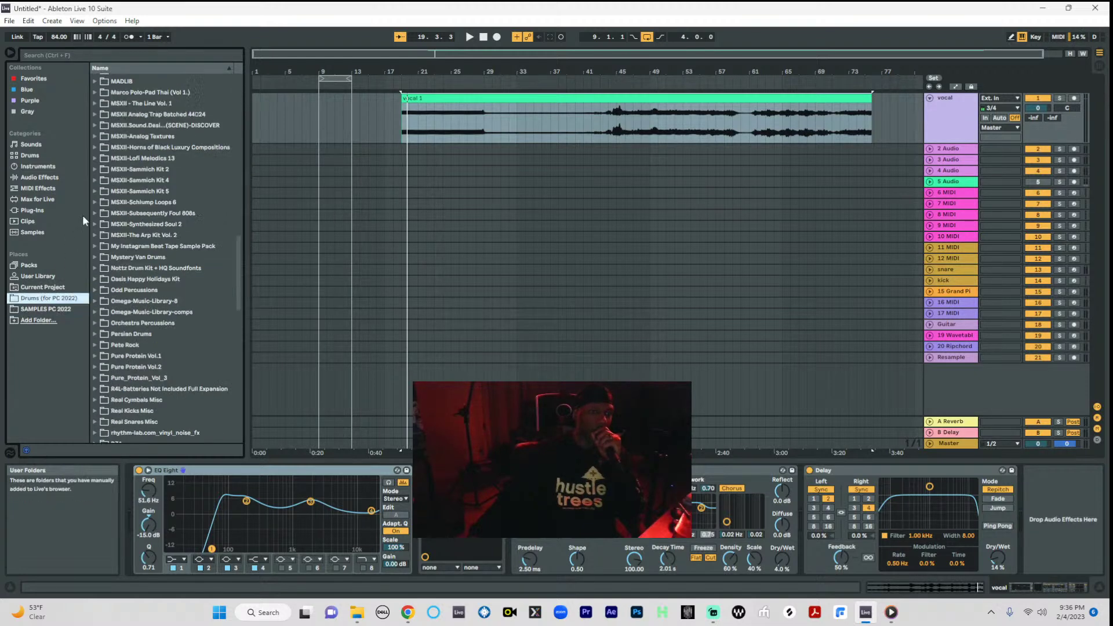
- Search the Drums (for PC 2022) folder for "sloppy" and check the Kel C 1000 Loops folder's contents
left_click(109, 54)
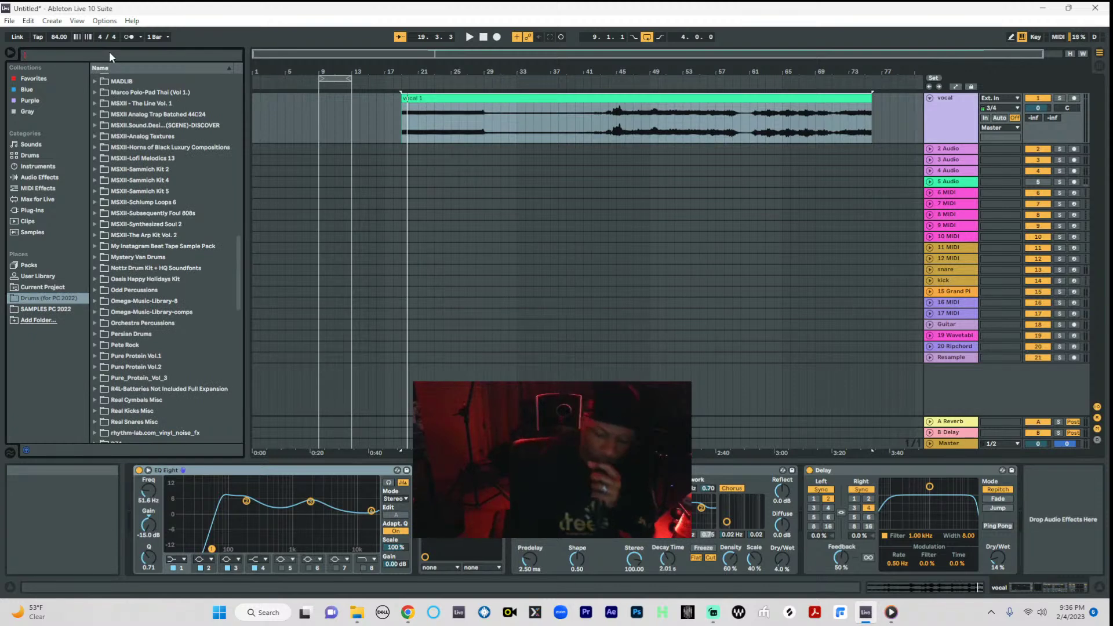
type("slo")
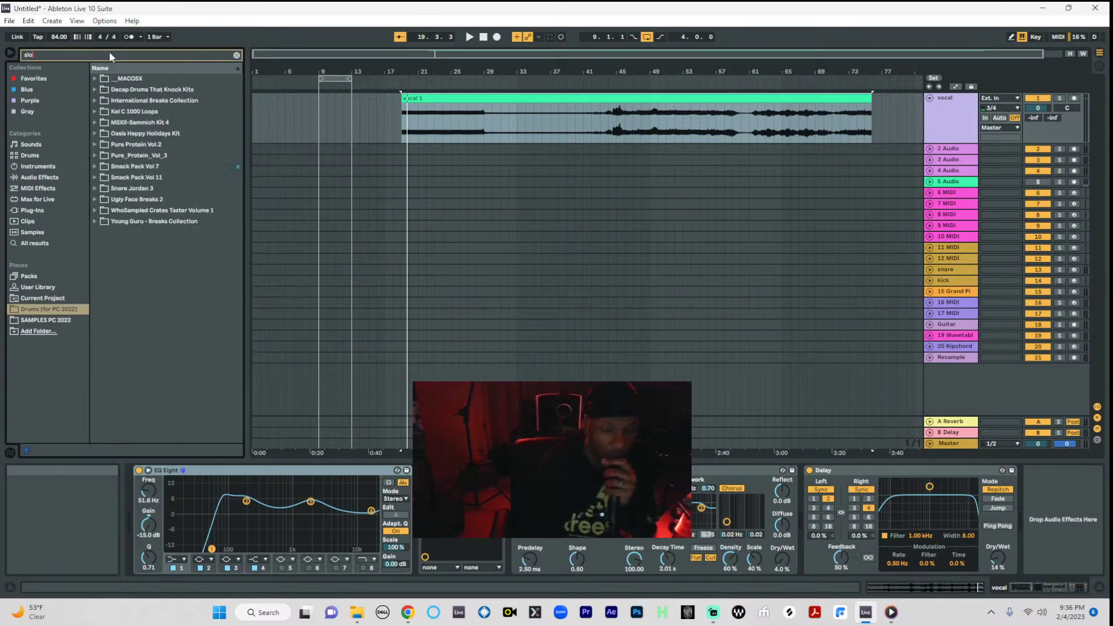
type("ppy")
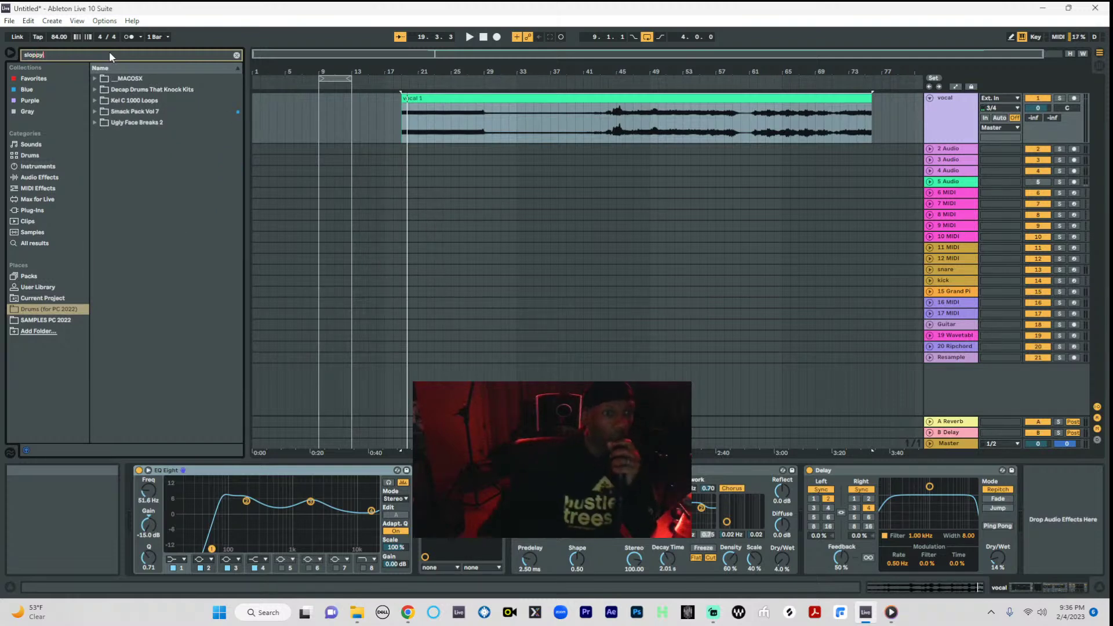
left_click(93, 101)
left_click(103, 111)
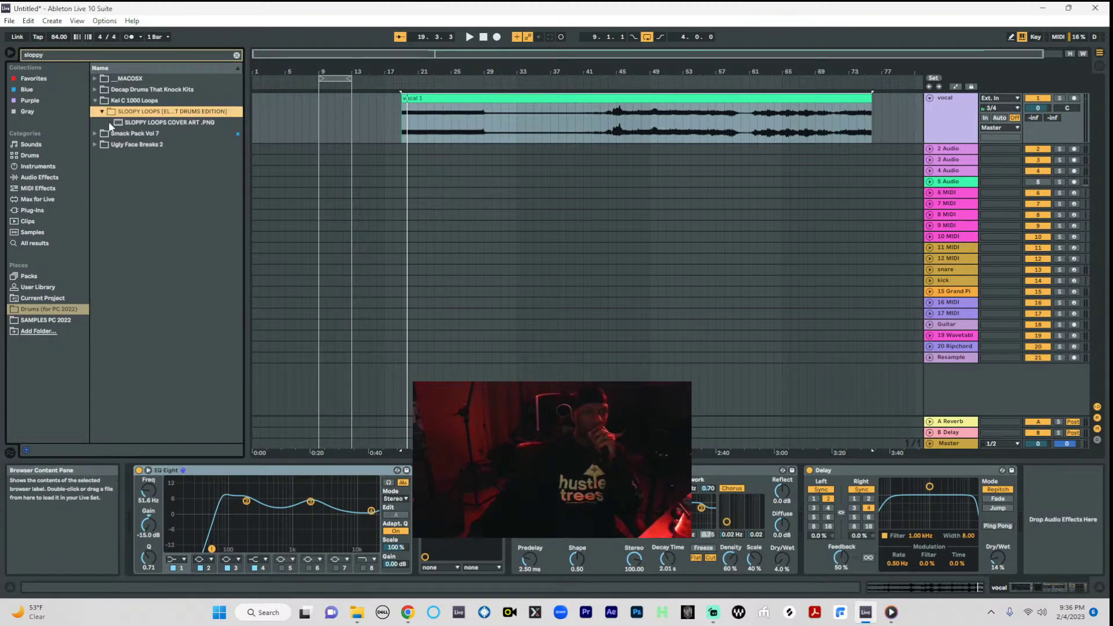
left_click(100, 112)
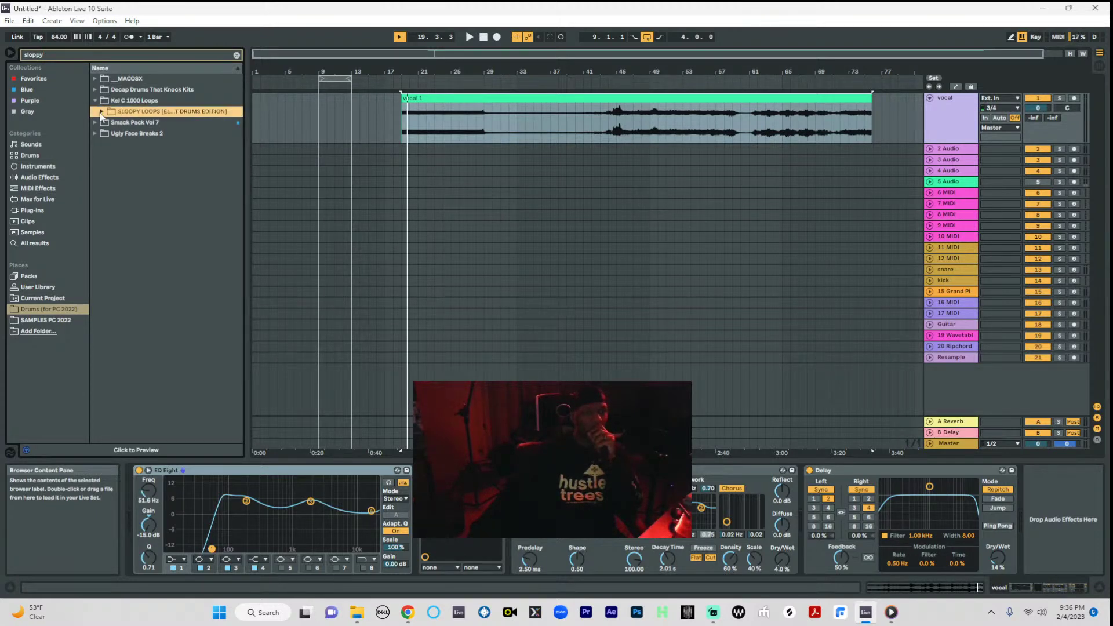
left_click(94, 100)
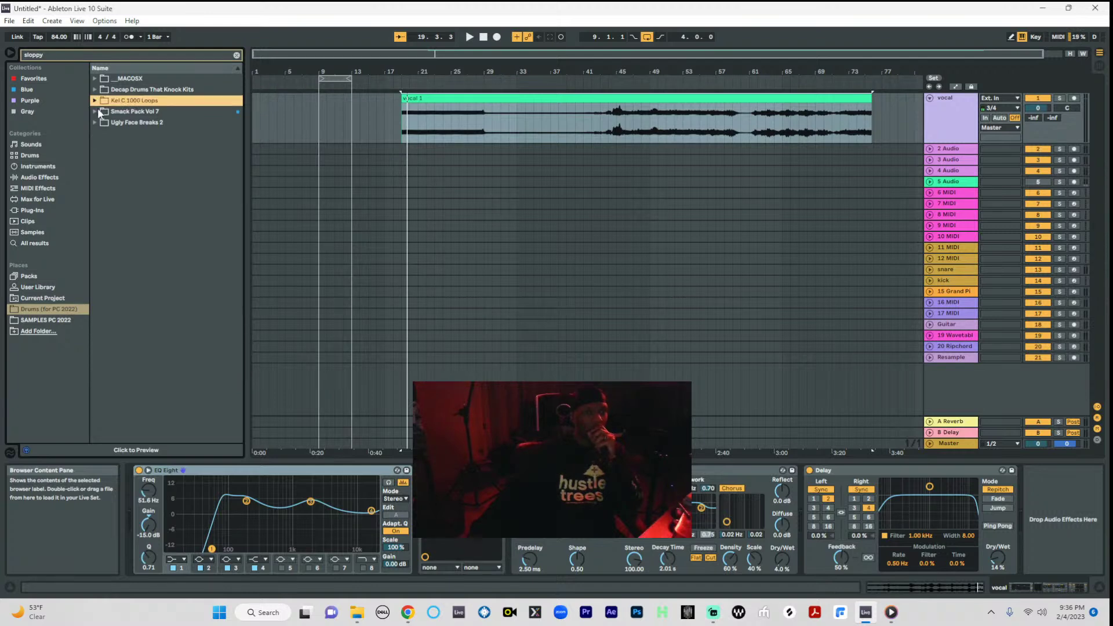
- Expand Smack Pack Vol 7, Guest Designers and its Sloppy Loops folder, and preview Drum-Kelc-Loop-SB 1.wav
left_click(96, 112)
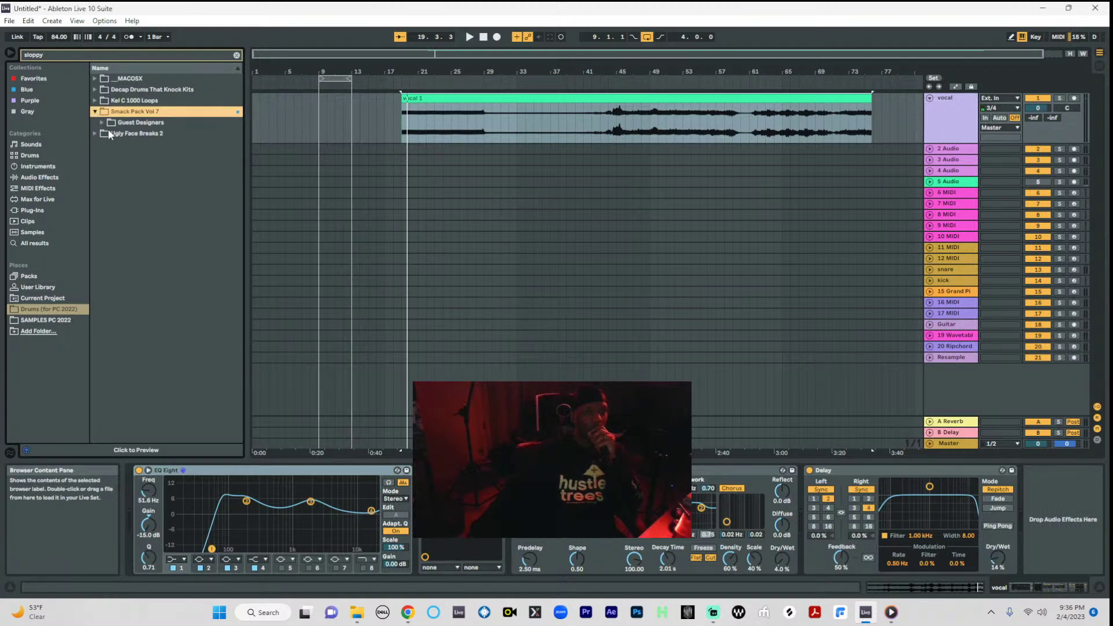
left_click(102, 123)
left_click(109, 134)
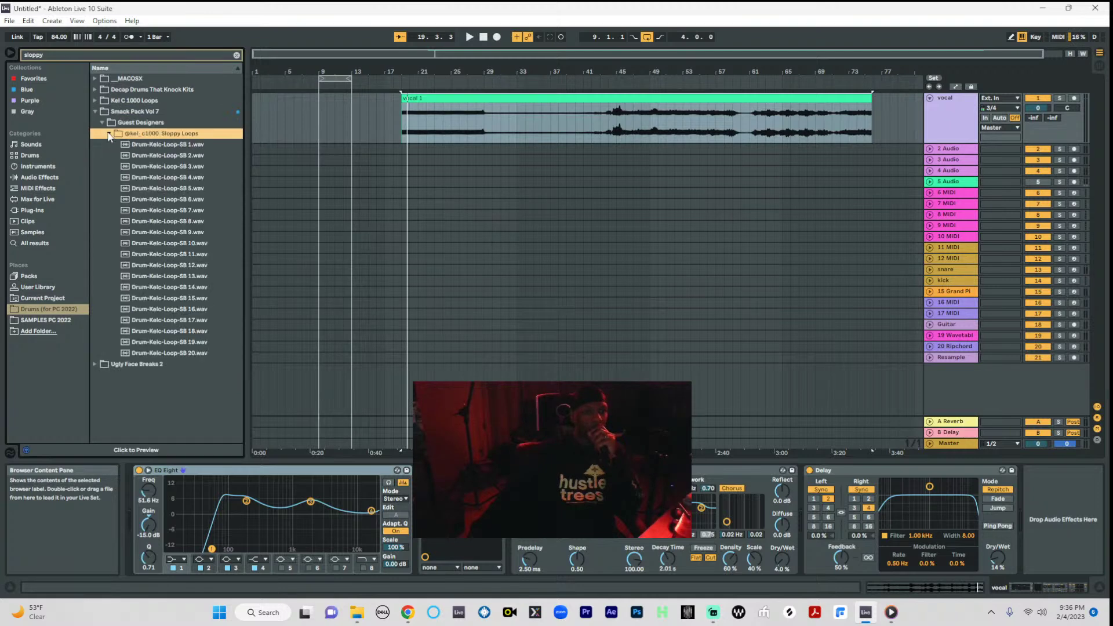
key("Down")
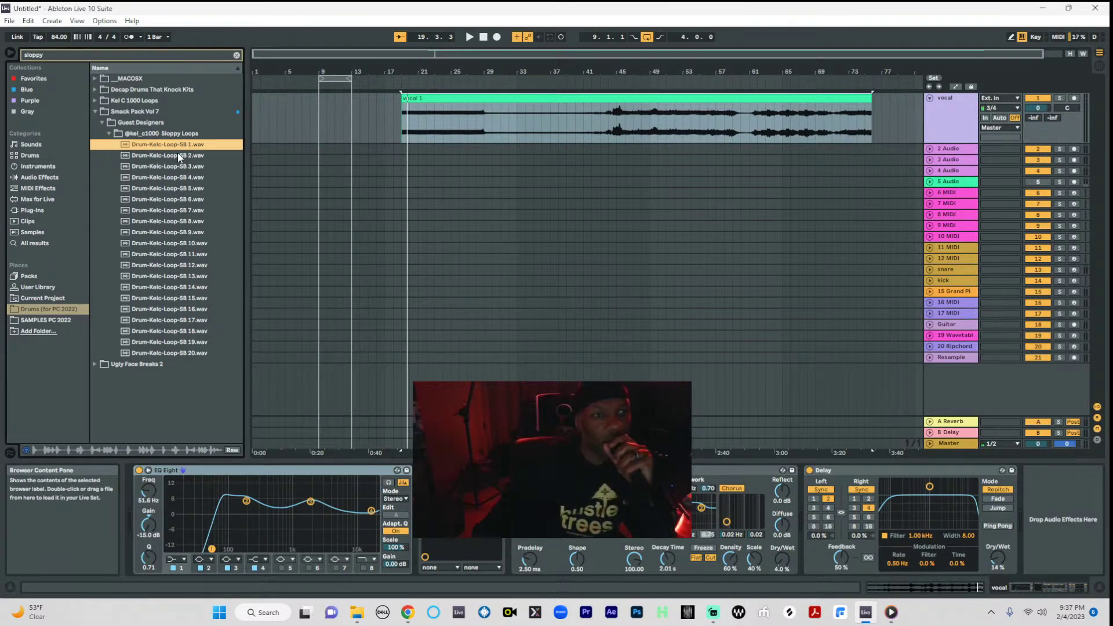
- Place Drum-Kelc-Loop-SB 1.wav on a new audio track at bar 9 and audition it
left_click_drag(175, 150, 314, 384)
key("space")
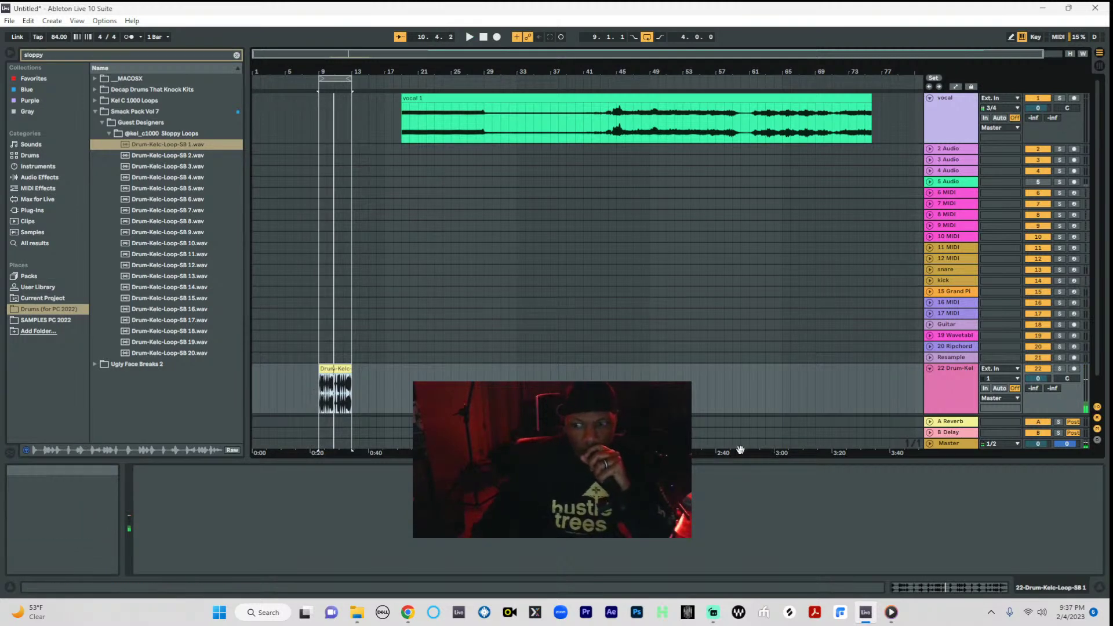
left_click(938, 388)
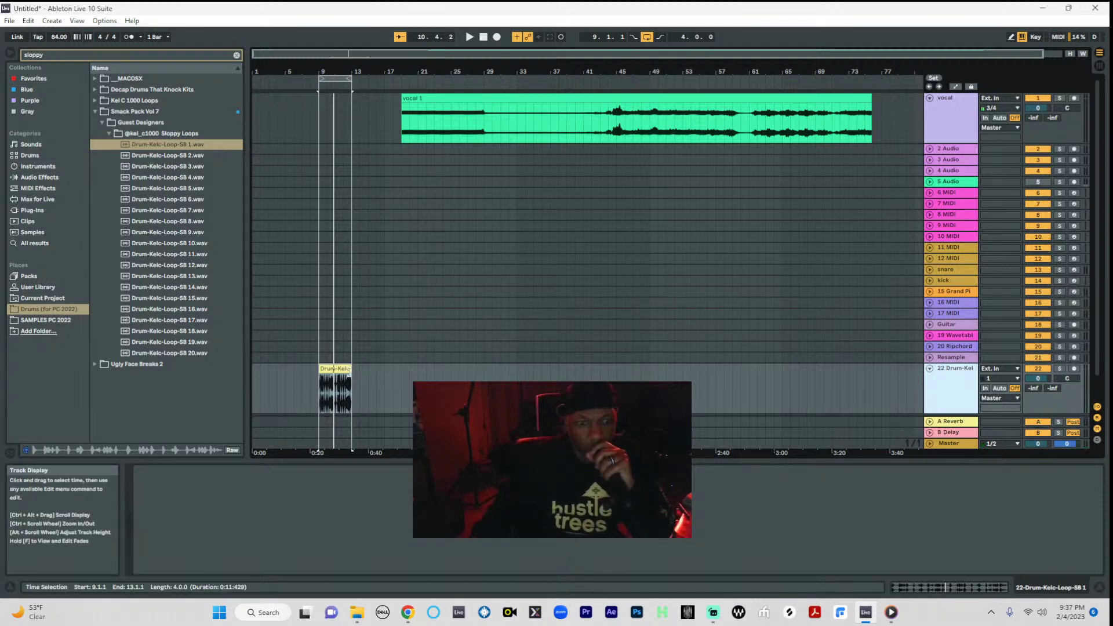
- Convert the Drum-Kelc-Loop-SB 1 clip's drums to a new MIDI track
double_click(334, 69)
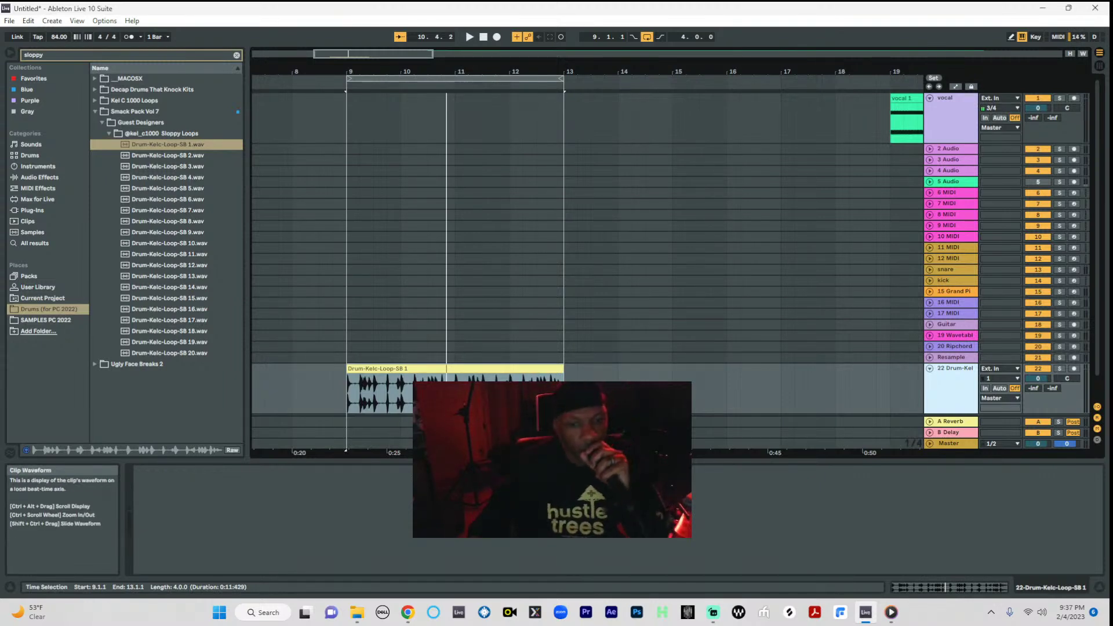
left_click(426, 370)
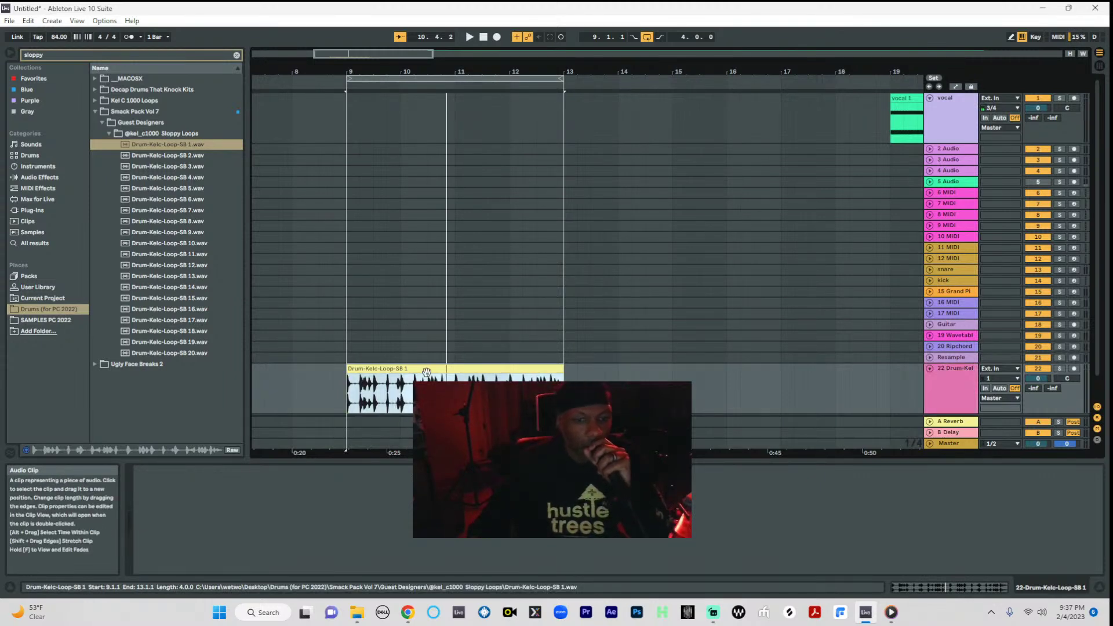
left_click(99, 22)
mouse_move(72, 21)
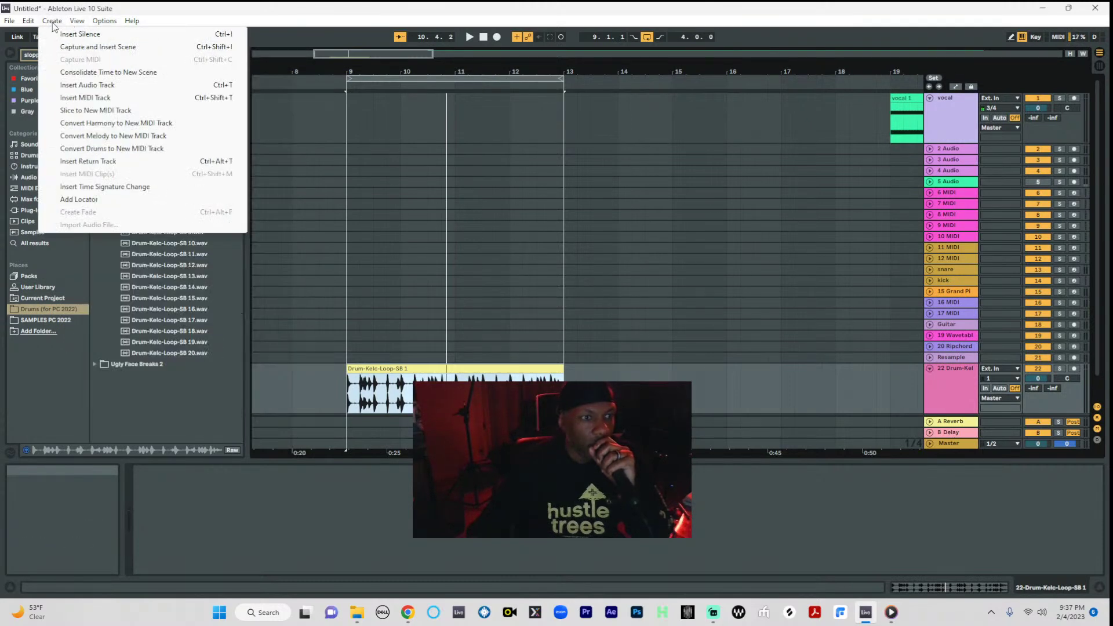
left_click(112, 149)
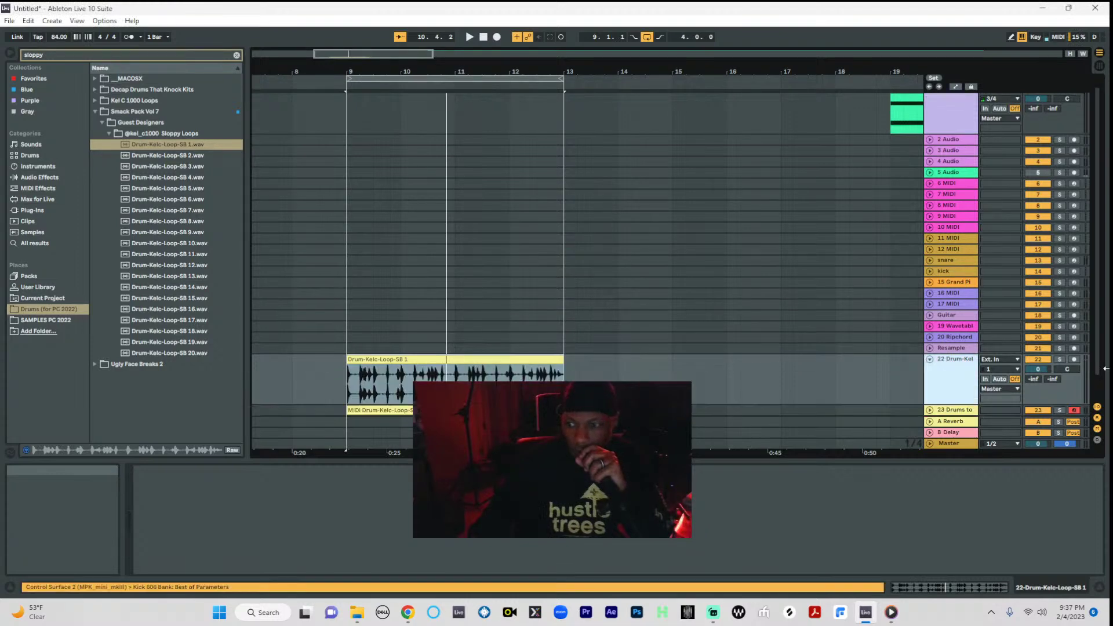
- Solo the converted drums MIDI track, play it and open its MIDI clip in the note editor
left_click(1059, 383)
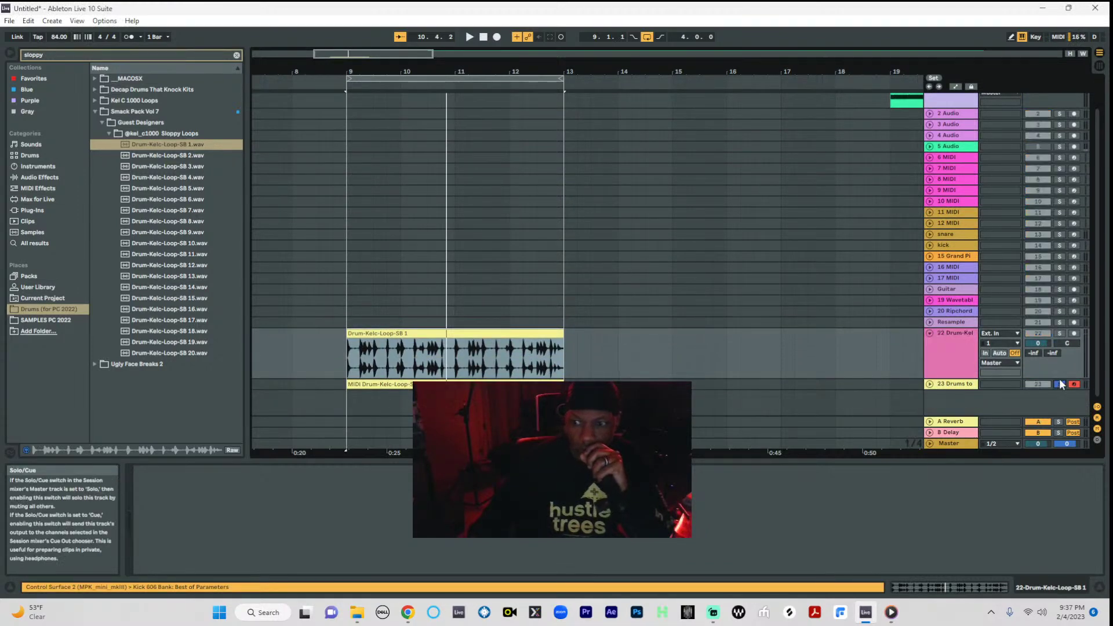
key("space")
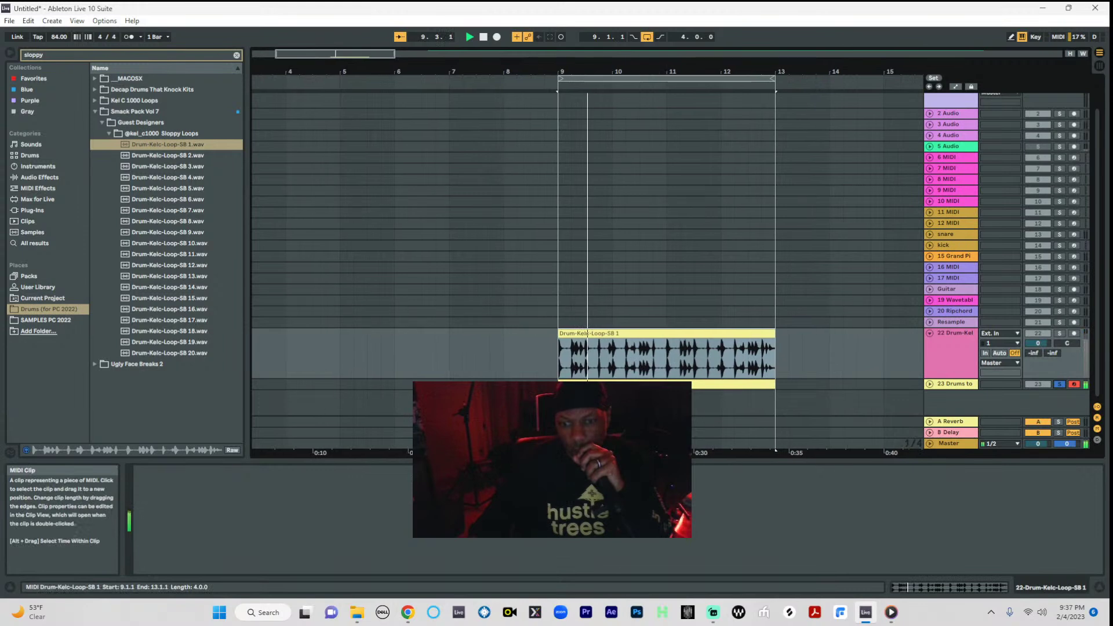
double_click(664, 385)
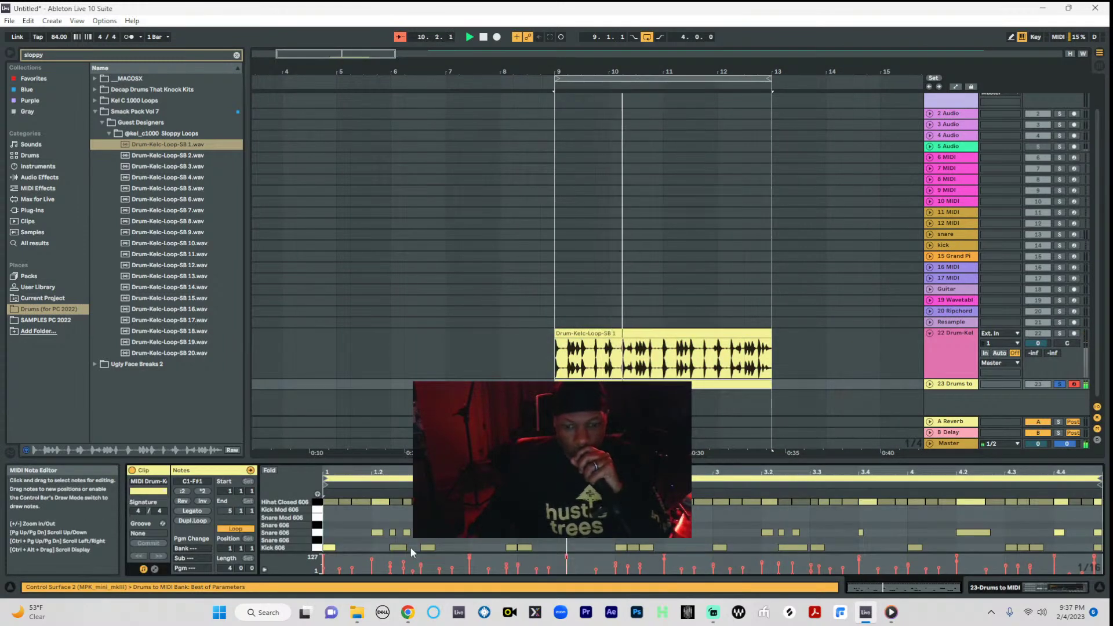
- Delete the extra snare notes just after beats 1.2 and 3.2 in the converted drum clip
left_click_drag(387, 524, 482, 538)
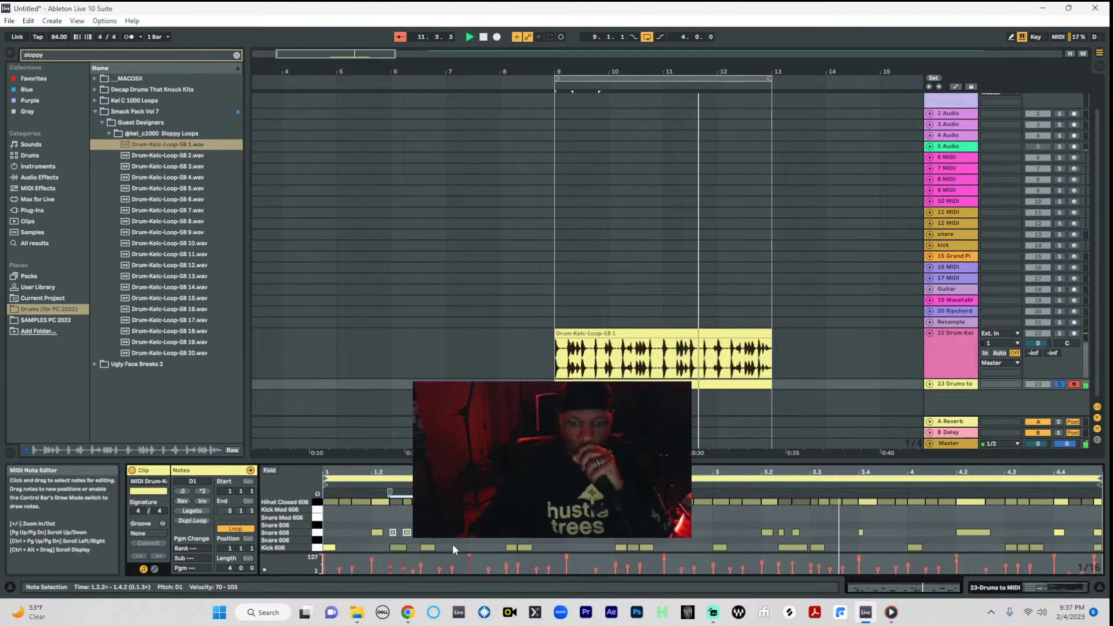
left_click(409, 525)
mouse_move(397, 520)
left_mouse_down()
mouse_move(418, 542)
mouse_move(390, 536)
left_mouse_up()
key("Delete")
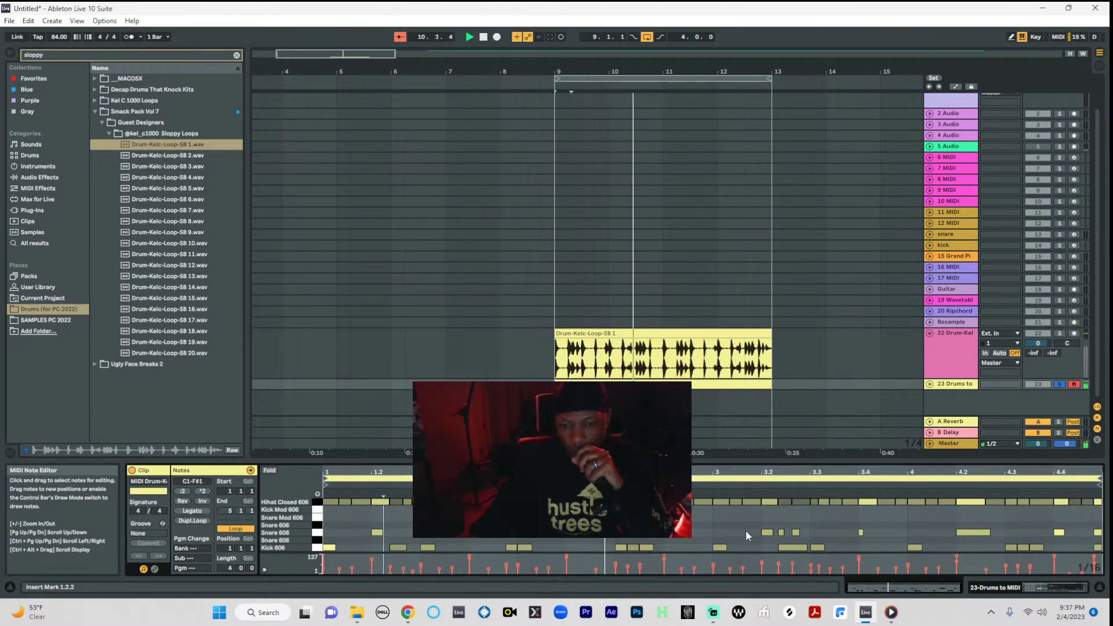
left_click(802, 535)
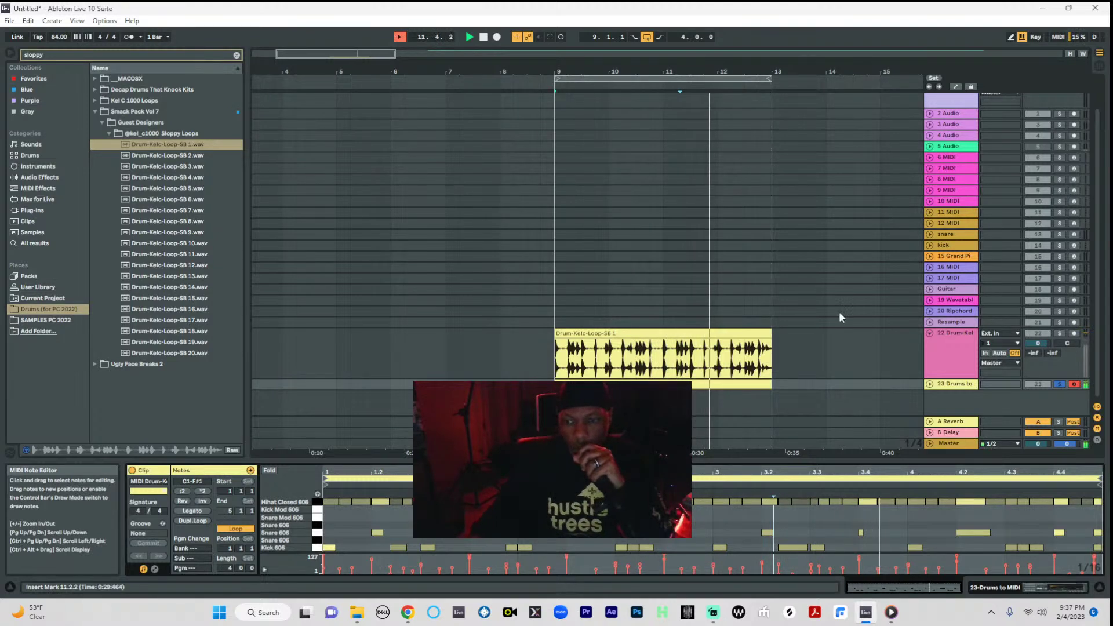
- Audition the original loop track soloed before muting it, and delete all hi-hat notes from the converted drum clip
left_click(1061, 334)
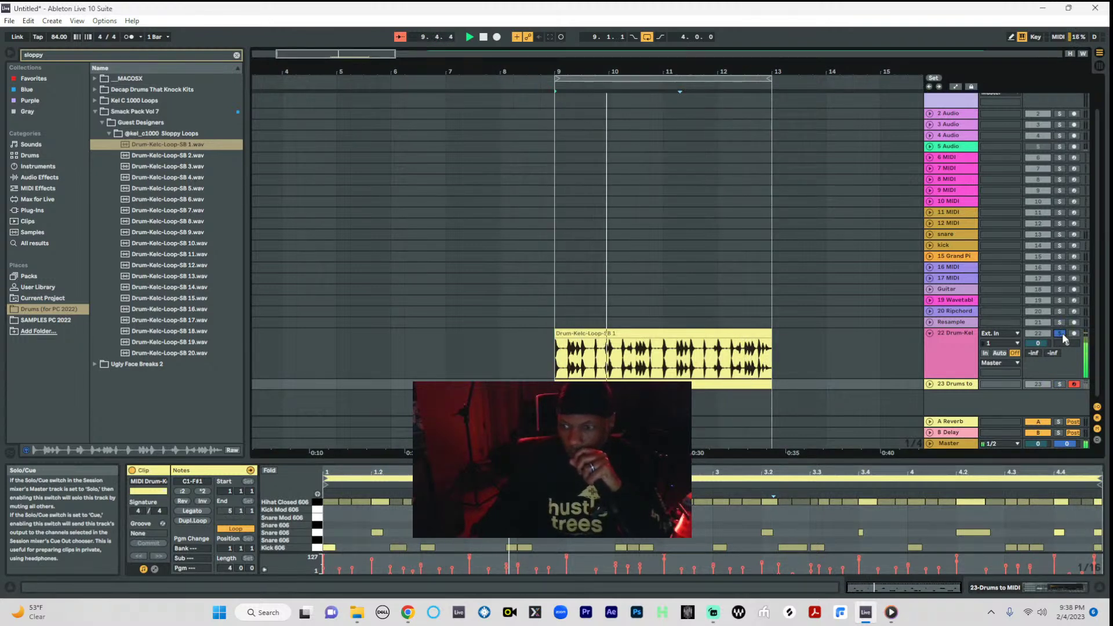
left_click(1062, 334)
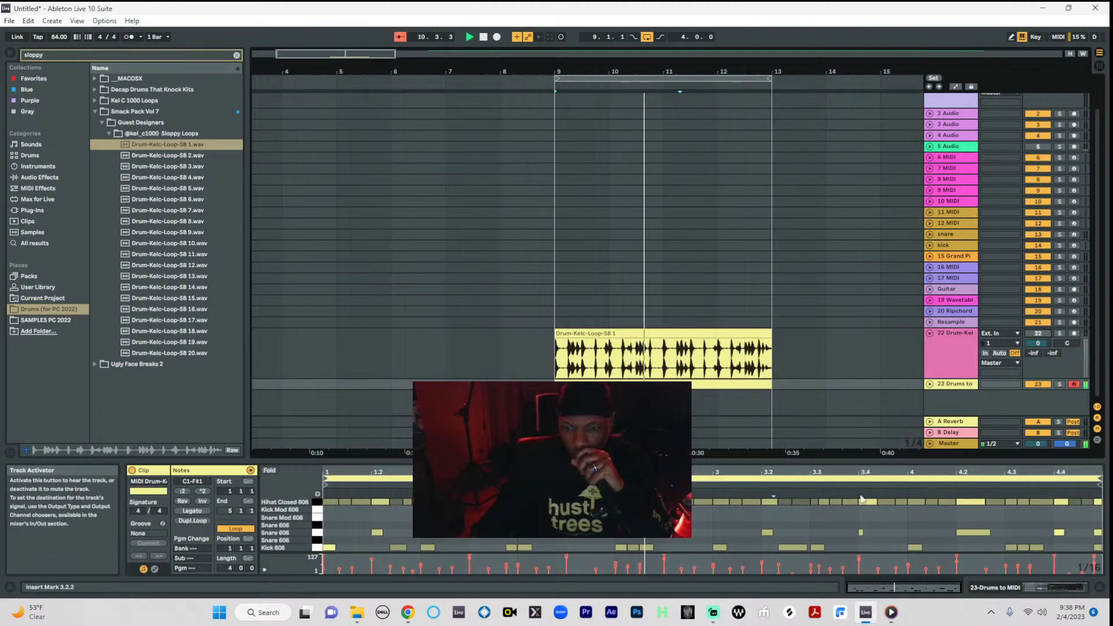
left_click_drag(337, 519, 1106, 435)
key("Delete")
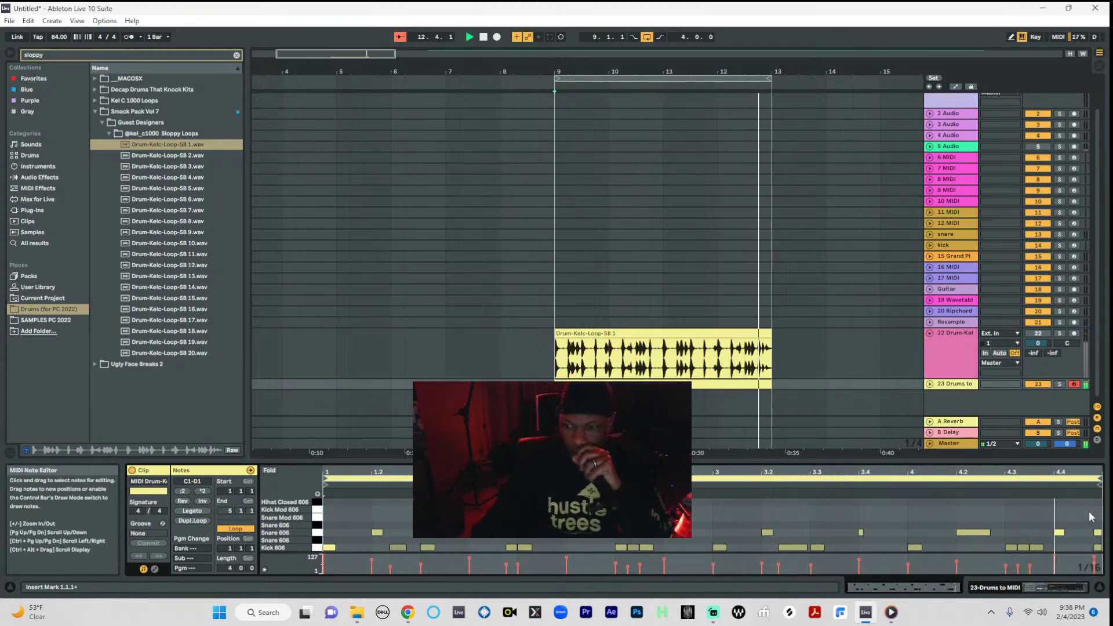
left_click_drag(338, 548, 1097, 570)
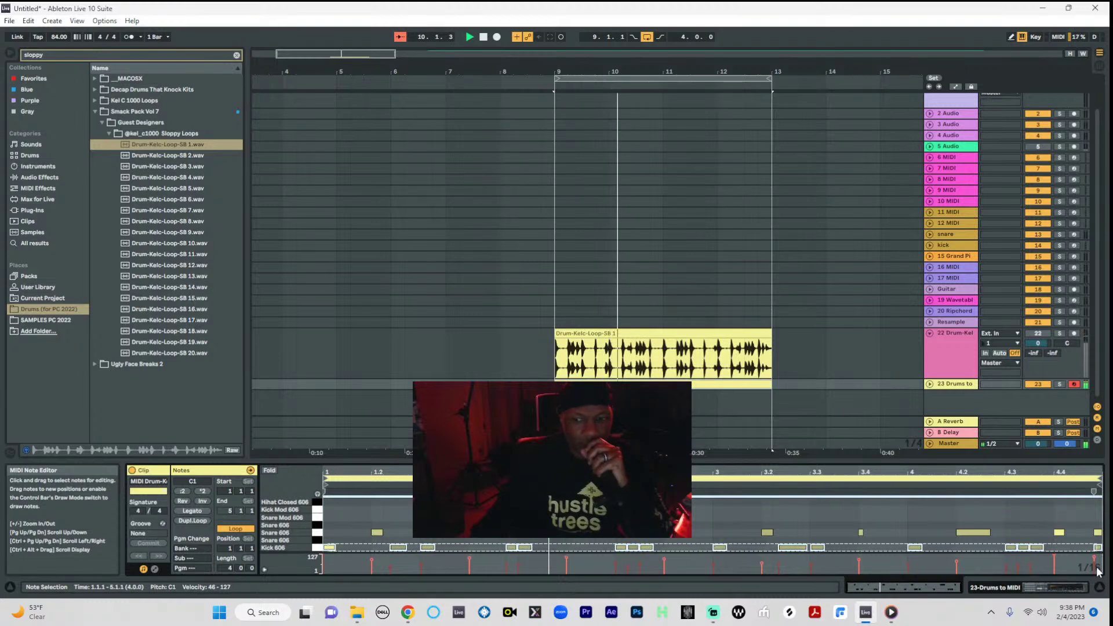
- Show the converted track's Drum Rack, clear the browser search and expand the Slum Donuts Drums folder
double_click(956, 384)
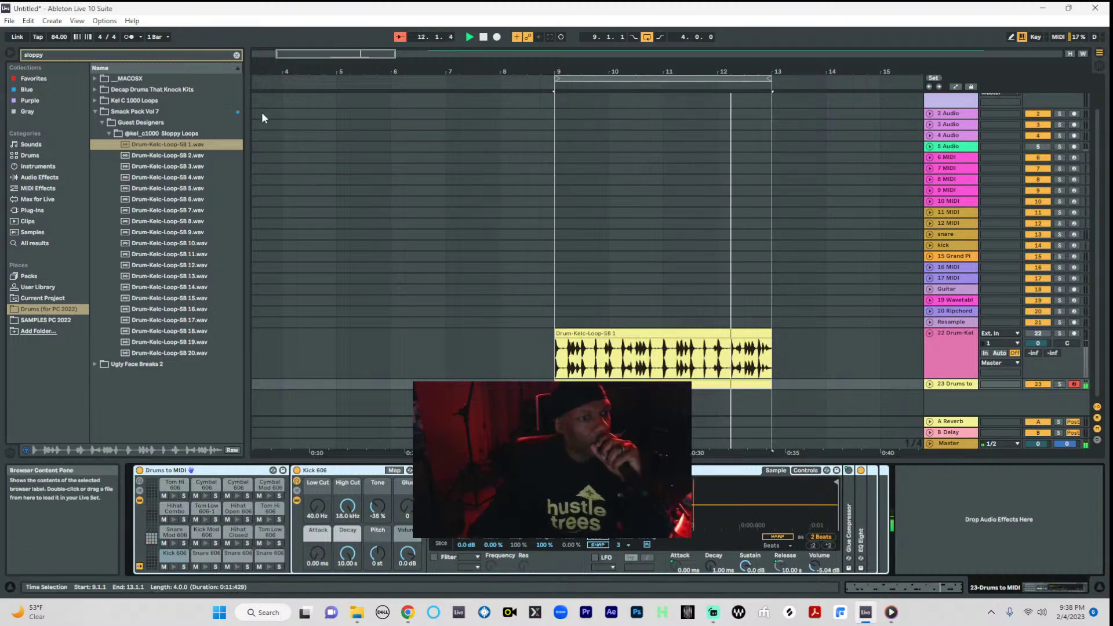
left_click(237, 55)
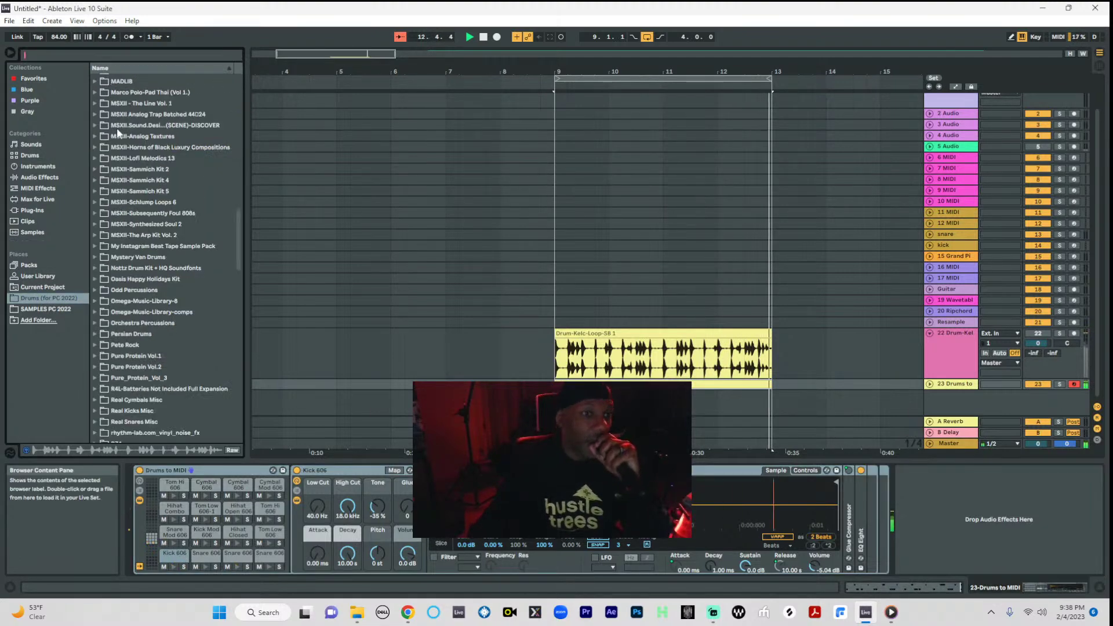
left_click_drag(241, 253, 246, 300)
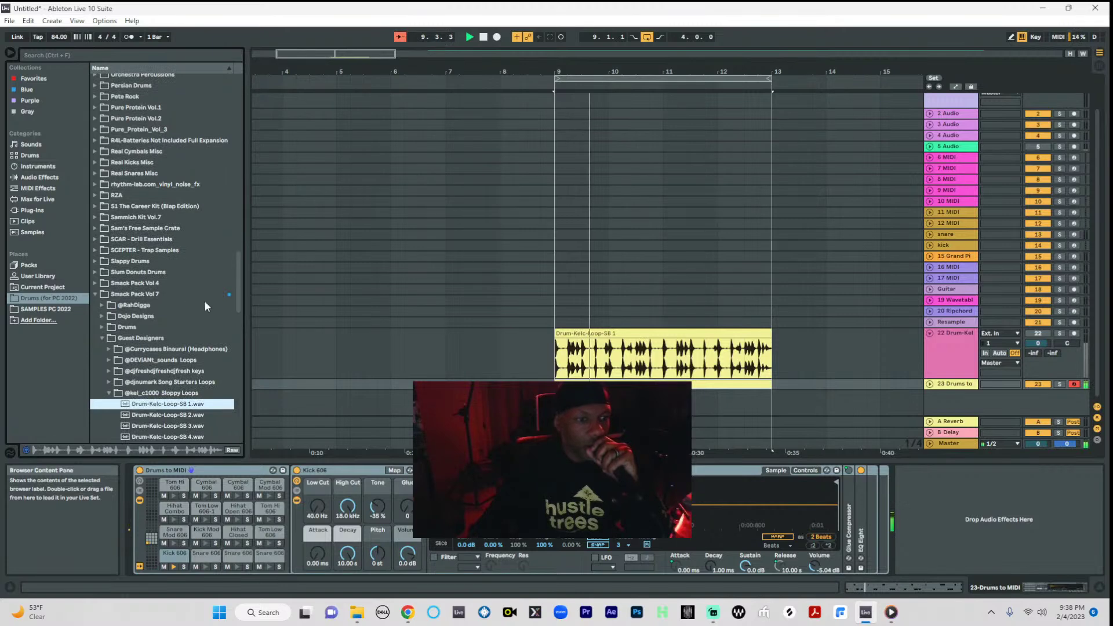
left_click(95, 294)
mouse_move(241, 316)
left_mouse_down()
mouse_move(234, 413)
mouse_move(235, 324)
left_mouse_up()
left_click(96, 229)
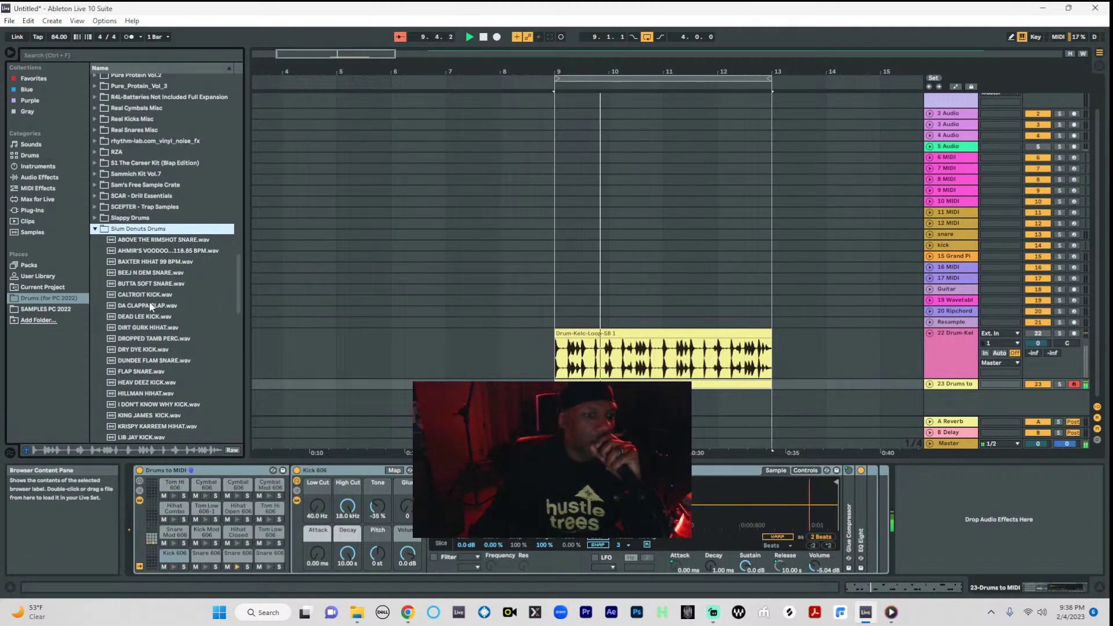
- Replace the D1 Snare 606 pad with BUTTA SOFT SNARE.wav and the C1 Kick 606 pad with CALTROIT KICK.wav
left_click(162, 285)
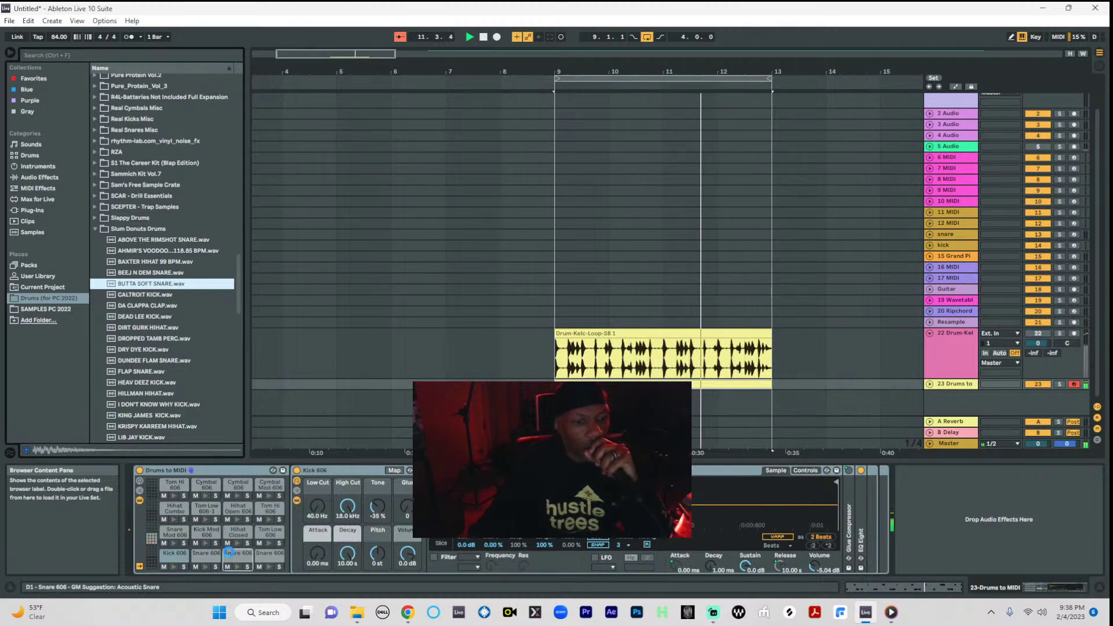
left_click_drag(229, 561, 229, 561)
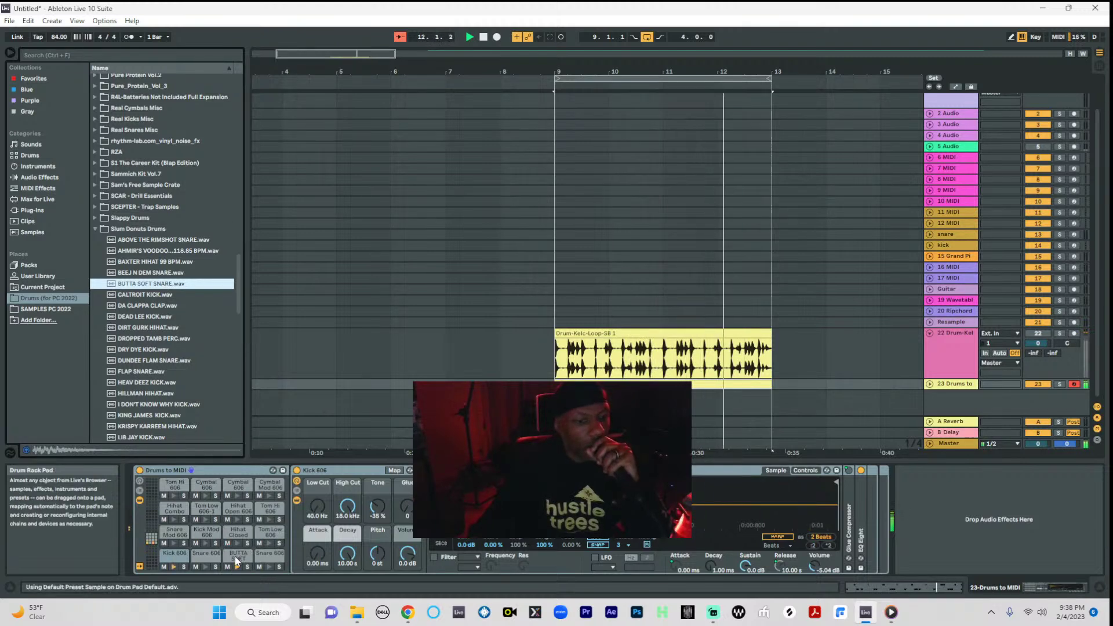
left_click(118, 296)
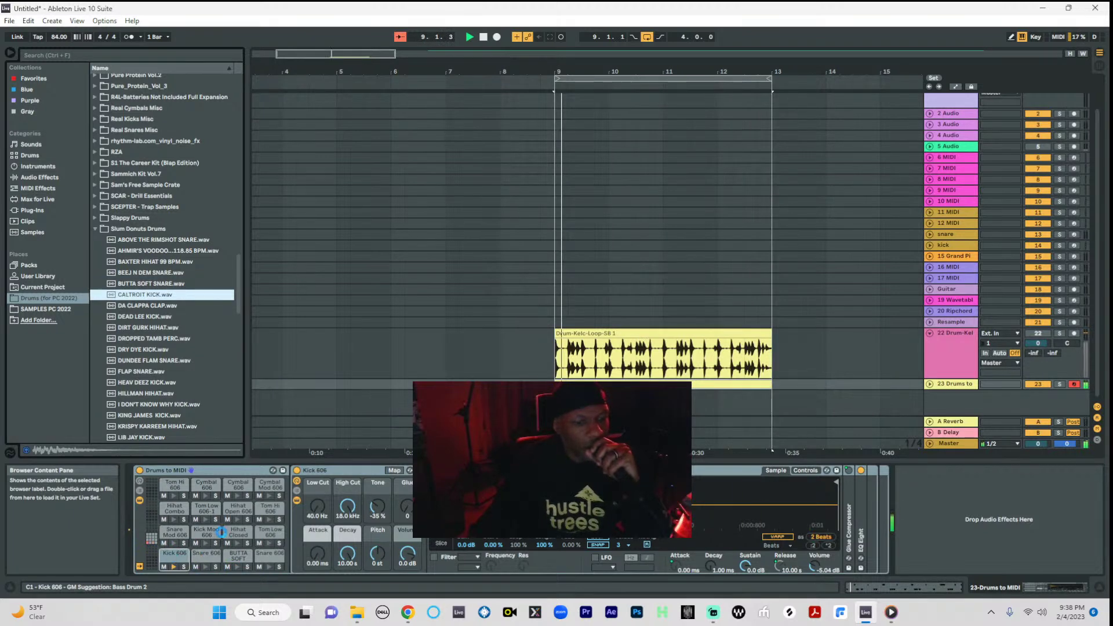
left_click_drag(174, 555, 174, 556)
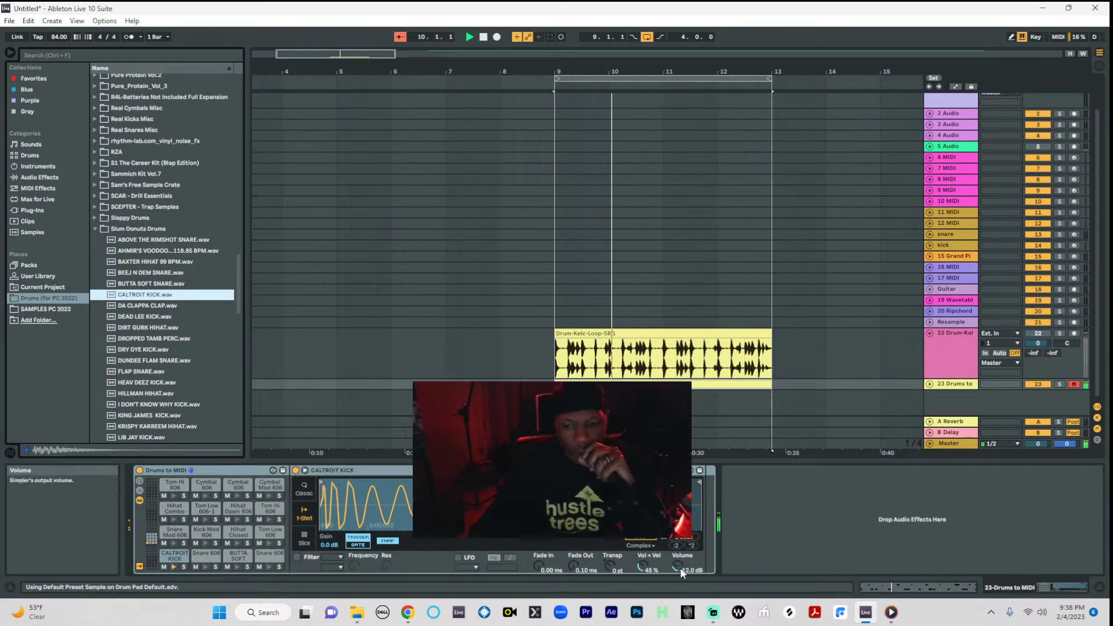
- Raise the CALTROIT KICK volume and transpose it to -6 st, and set the BUTTA SOFT SNARE volume to -1.71 dB
left_click_drag(677, 567, 677, 553)
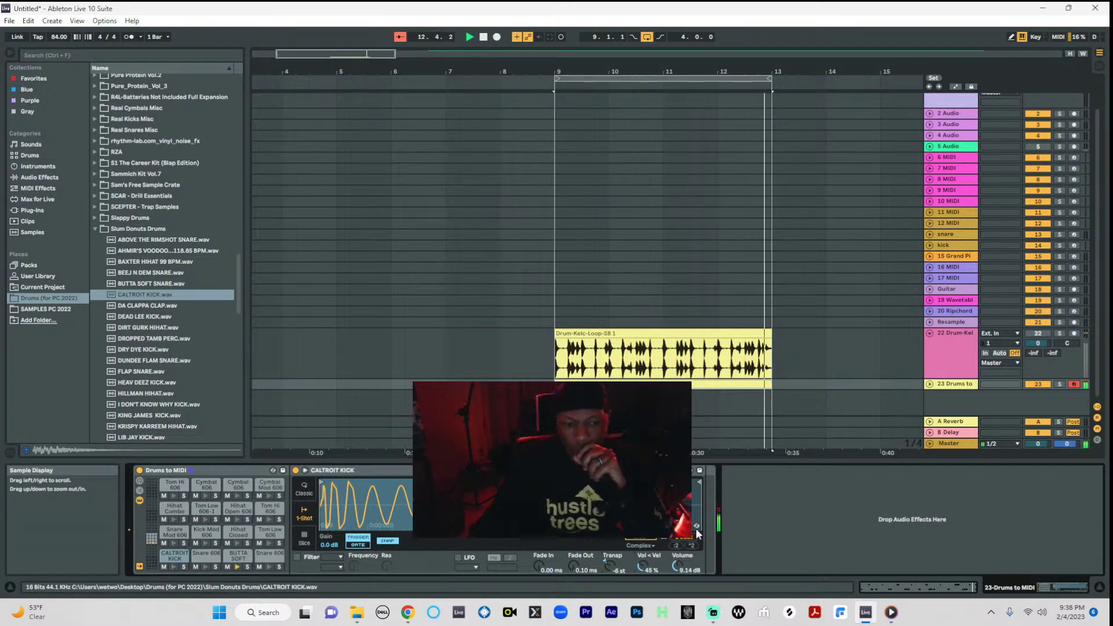
left_click(236, 558)
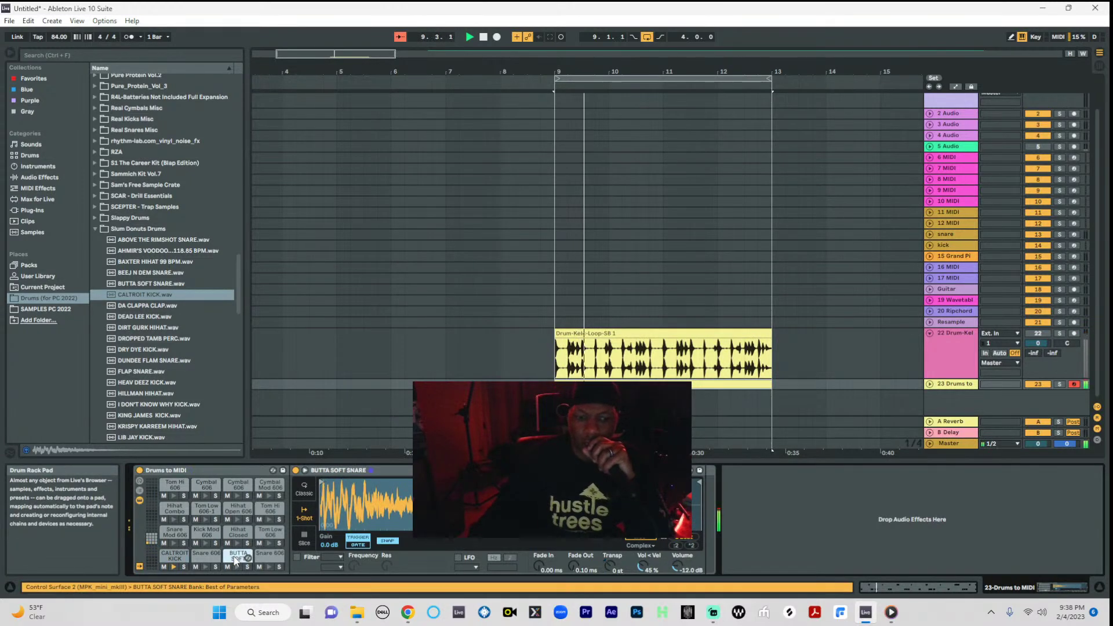
left_click_drag(673, 567, 674, 540)
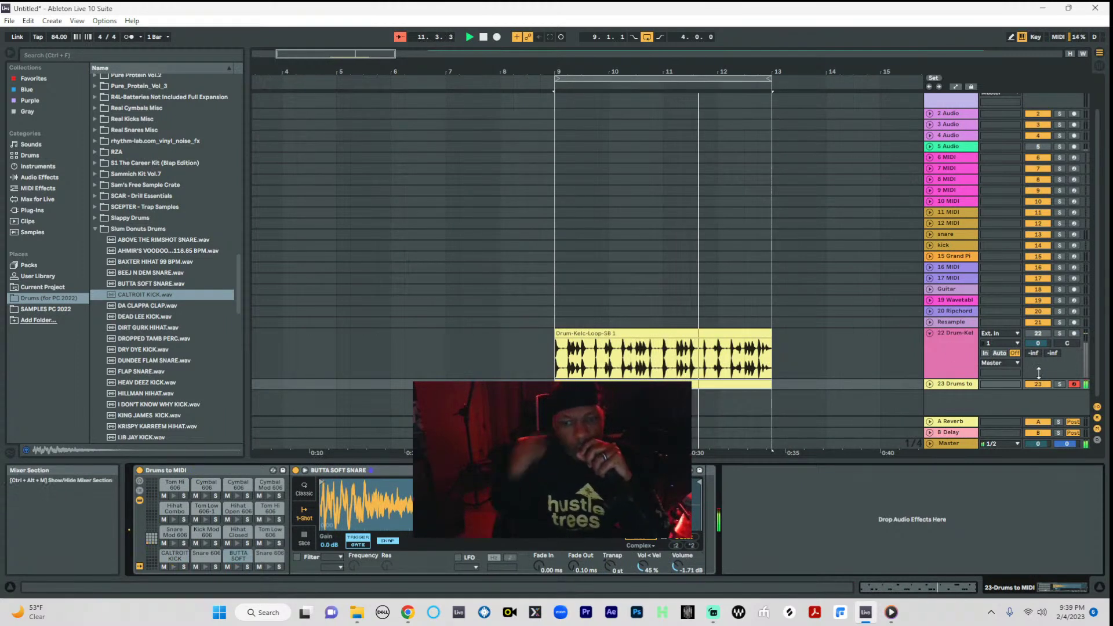
- Unmute the original Drum-Kelc loop track and add a Compressor with its threshold at -37.6 dB
left_click(963, 350)
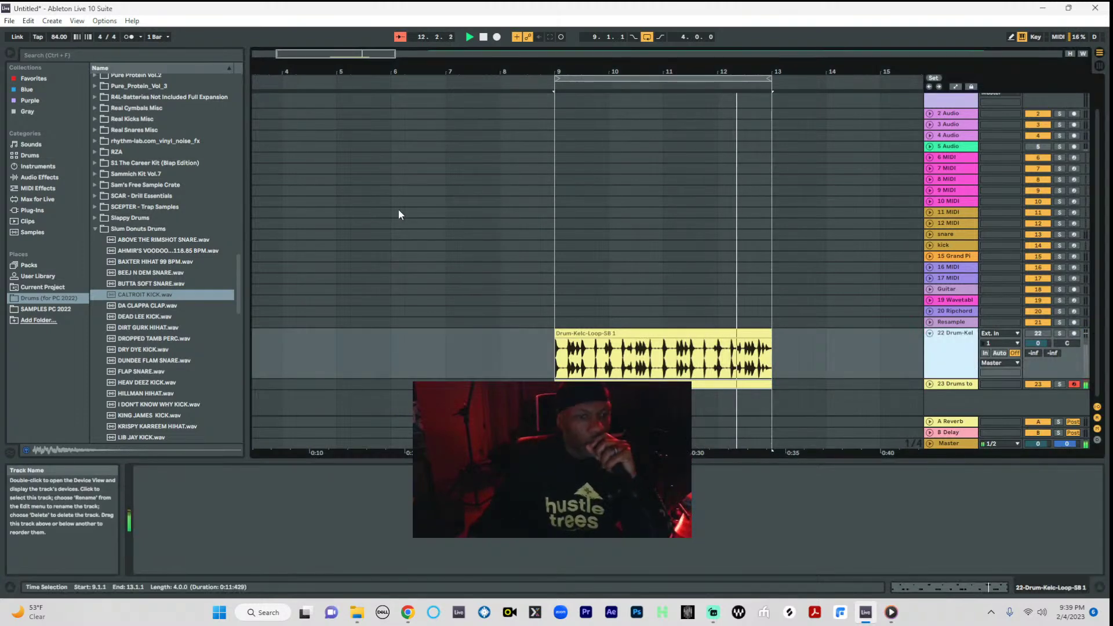
left_click(39, 177)
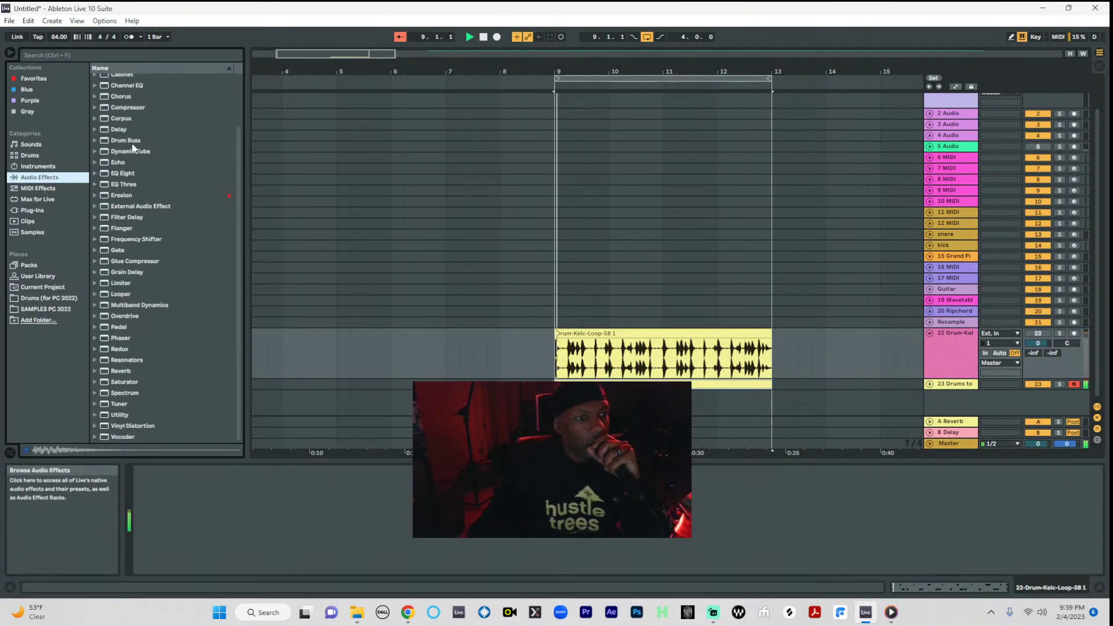
left_click_drag(109, 111, 320, 515)
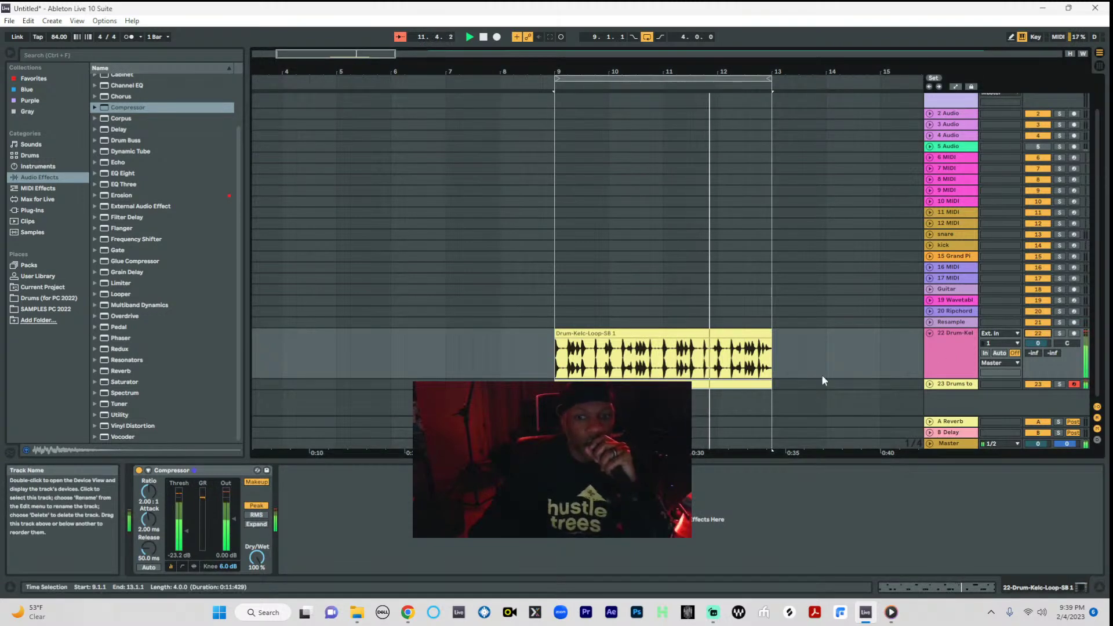
left_click_drag(186, 536, 187, 545)
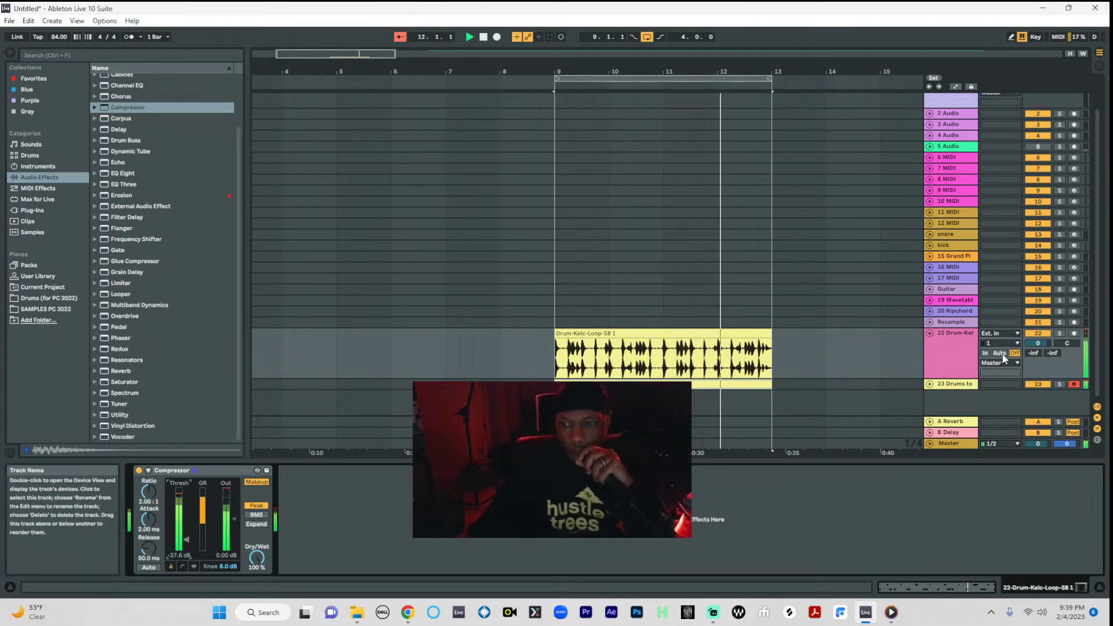
- Set BUTTA SOFT SNARE on the Drums to MIDI track to 2.29 dB volume and -3 st transposition
left_click(932, 388)
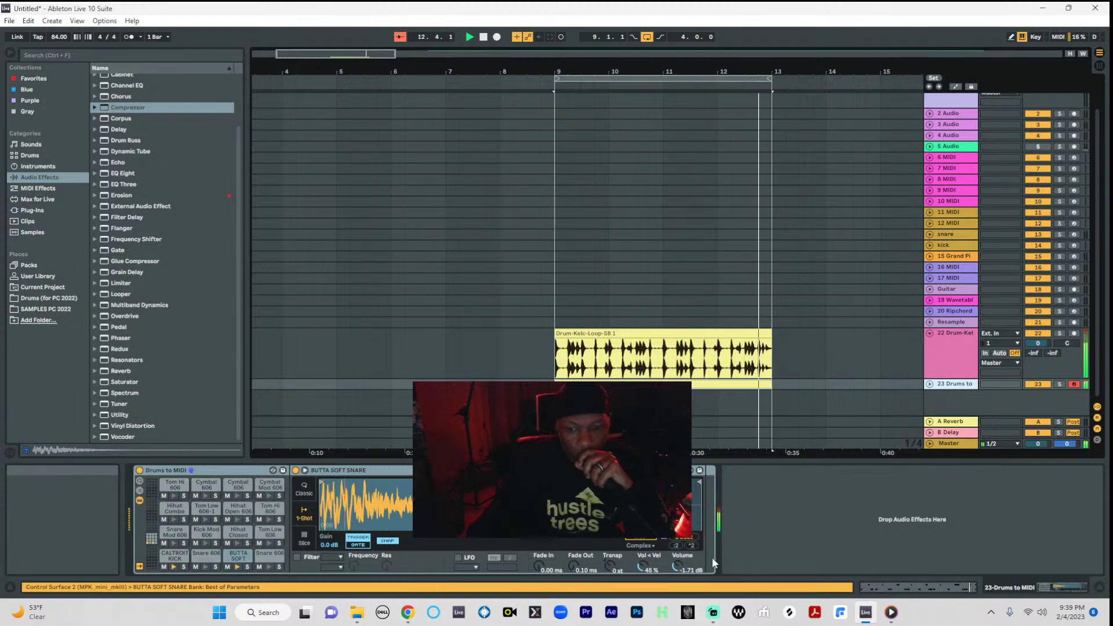
left_click_drag(678, 567, 679, 555)
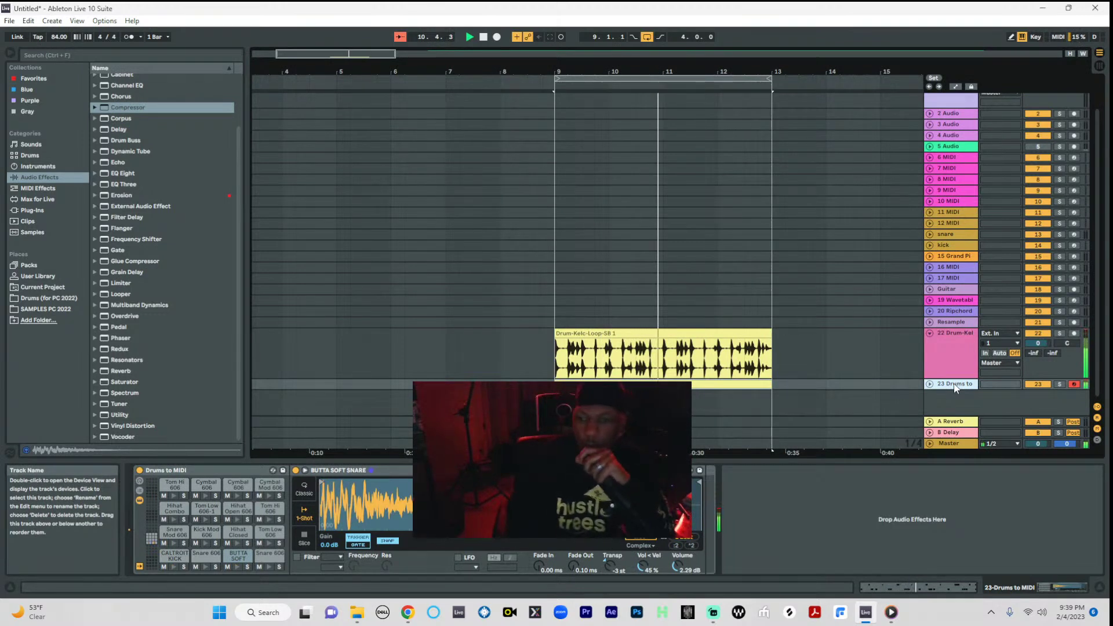
- Duplicate the Drums to MIDI track and delete every note in the copy's MIDI clip
key("ctrl+d")
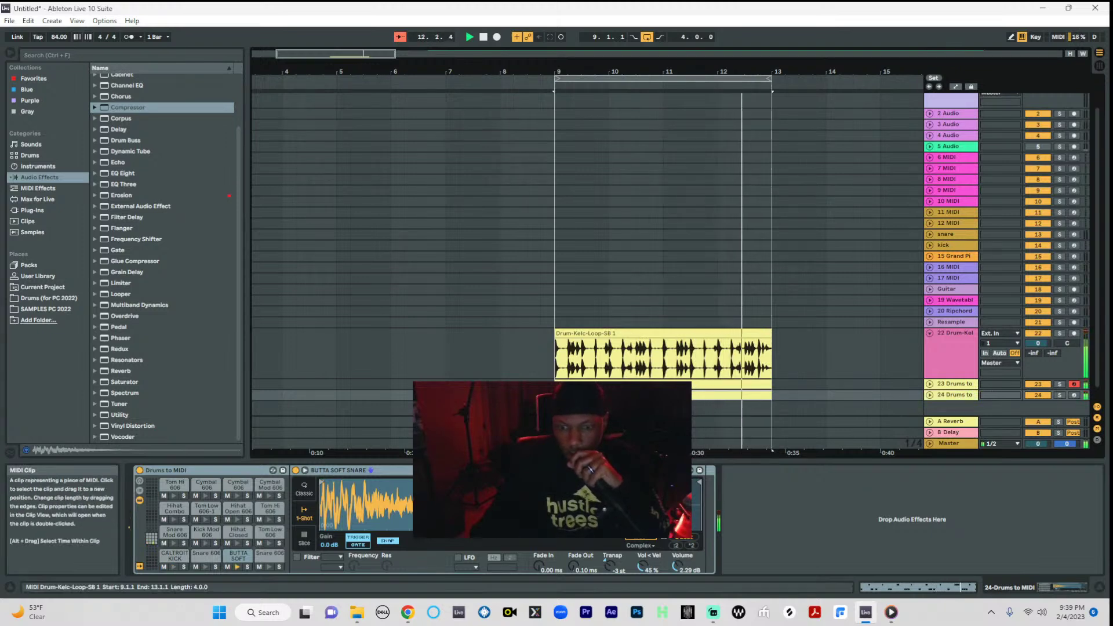
double_click(623, 395)
left_click_drag(342, 526, 1102, 551)
key("Delete")
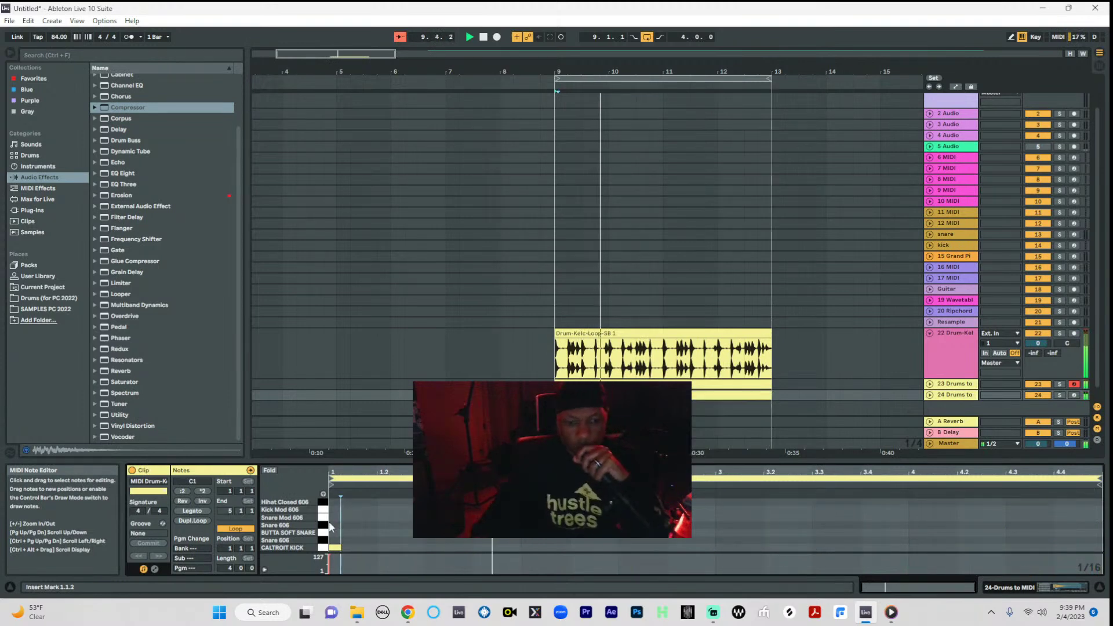
left_click(338, 547)
key("Delete")
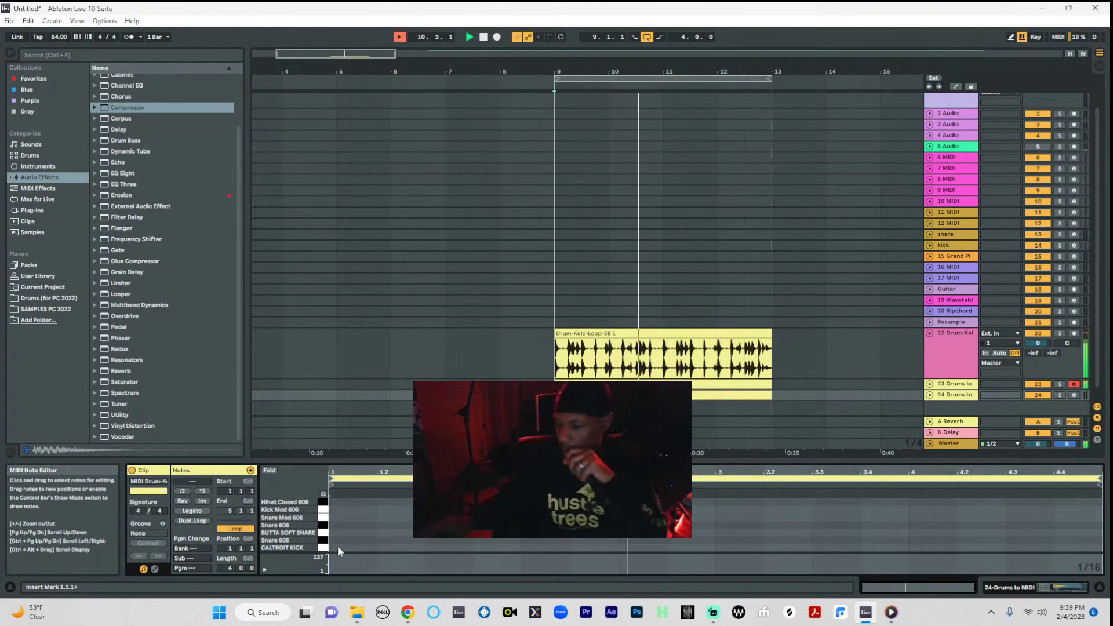
- Arm the duplicated drum track, check the Record Quantization options and record a new MIDI drum part over bars 9 to 12
left_click(1074, 395)
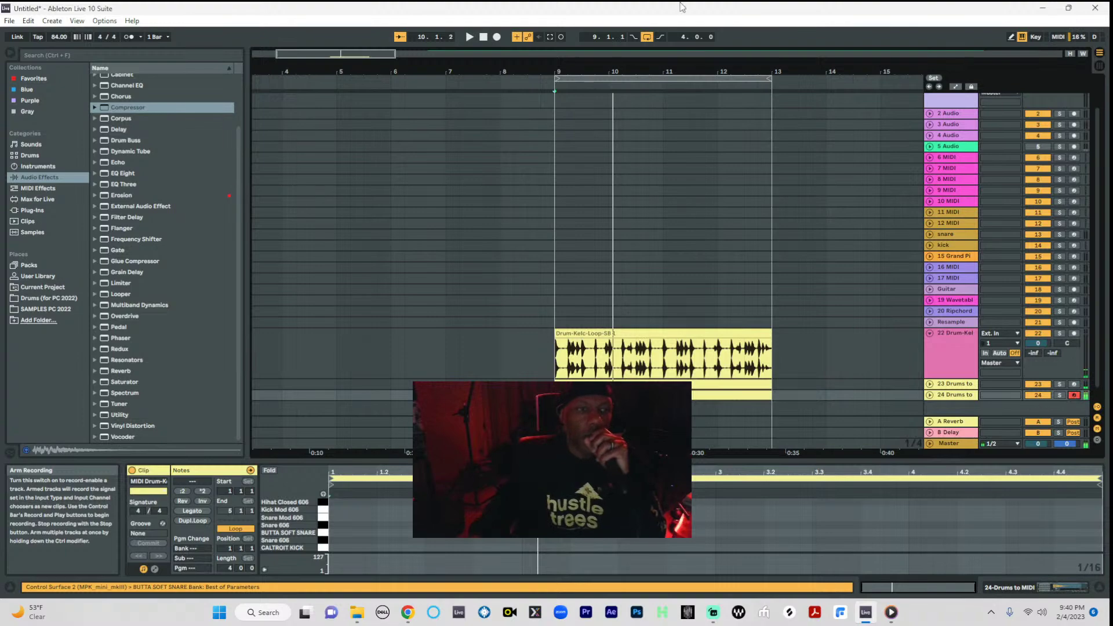
left_click(26, 22)
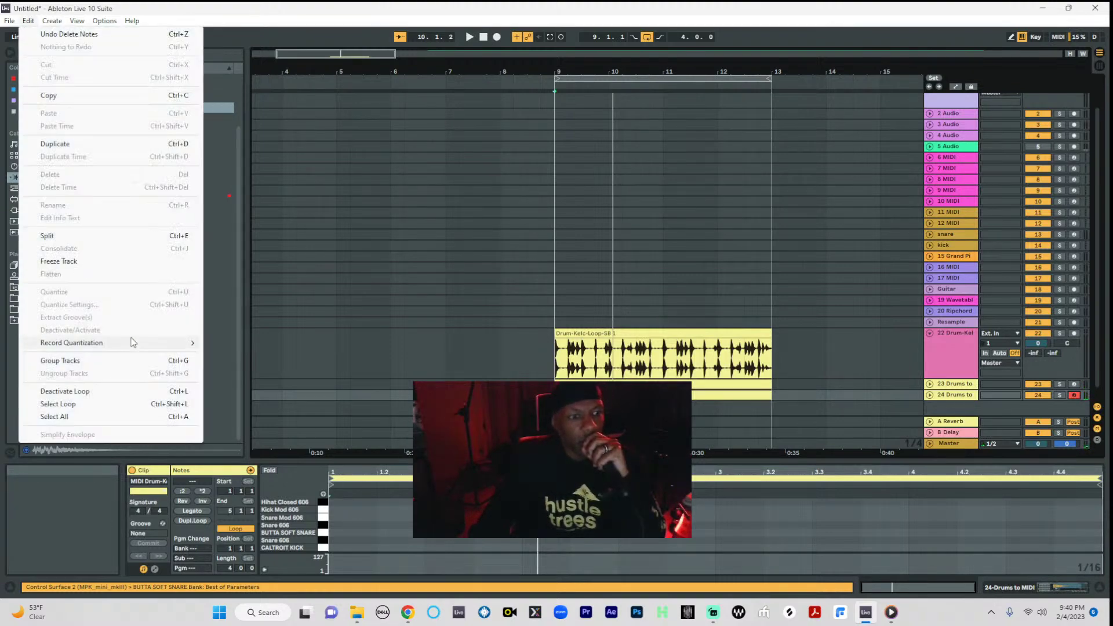
mouse_move(193, 348)
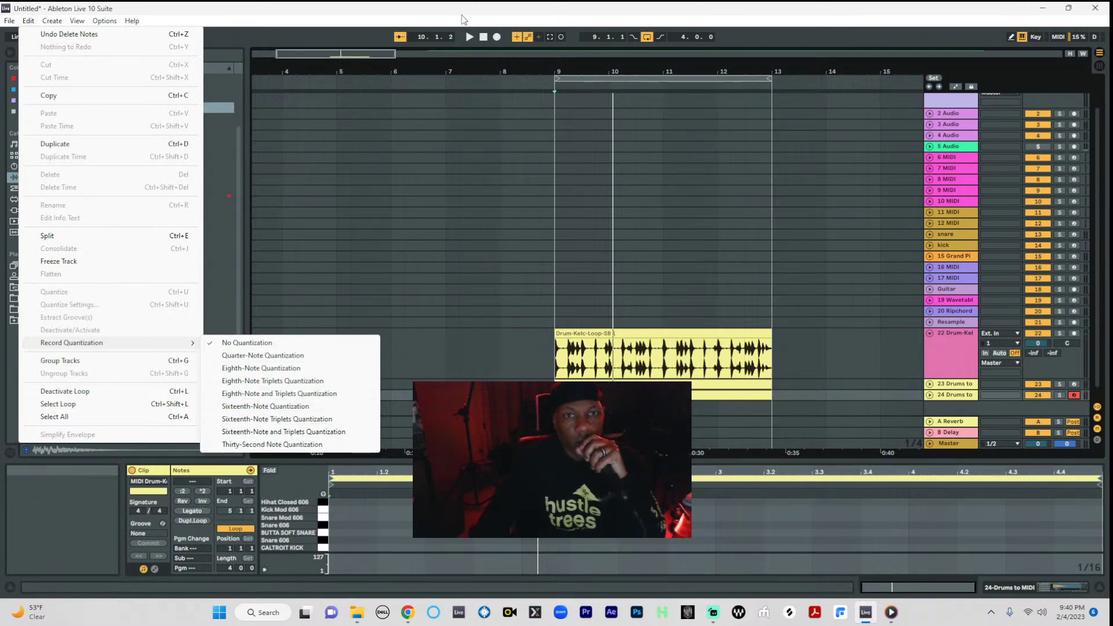
left_click(496, 38)
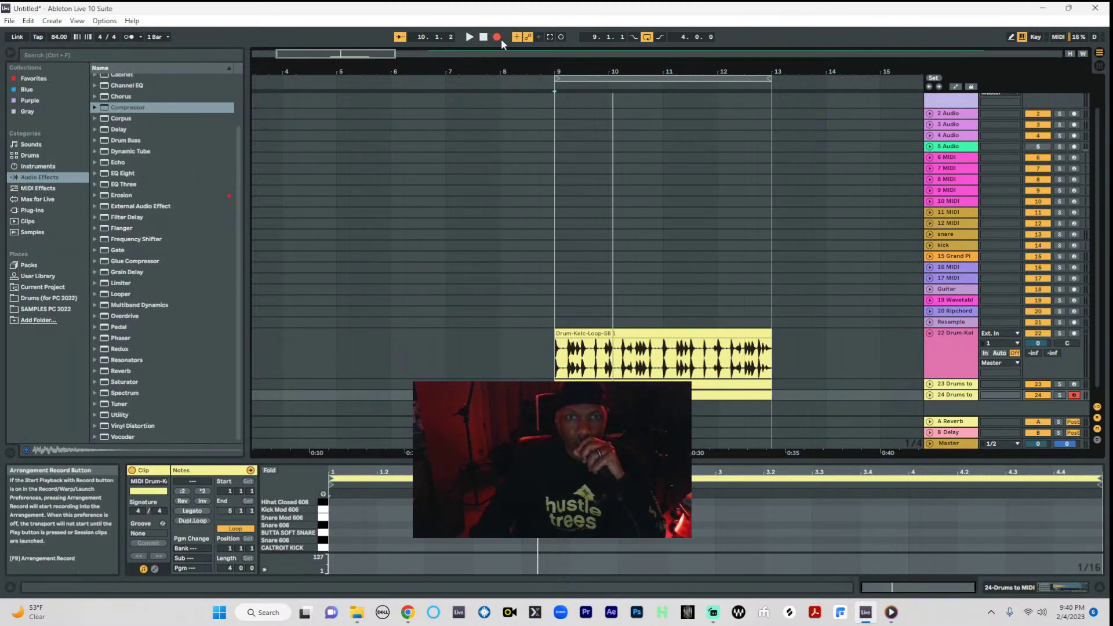
left_click(469, 38)
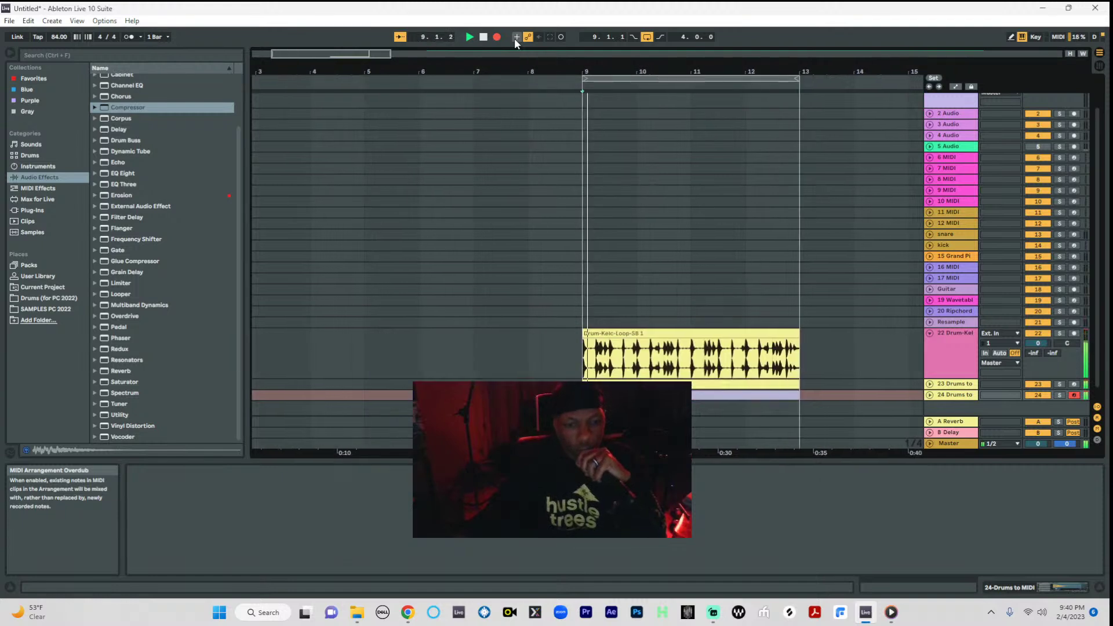
left_click(497, 37)
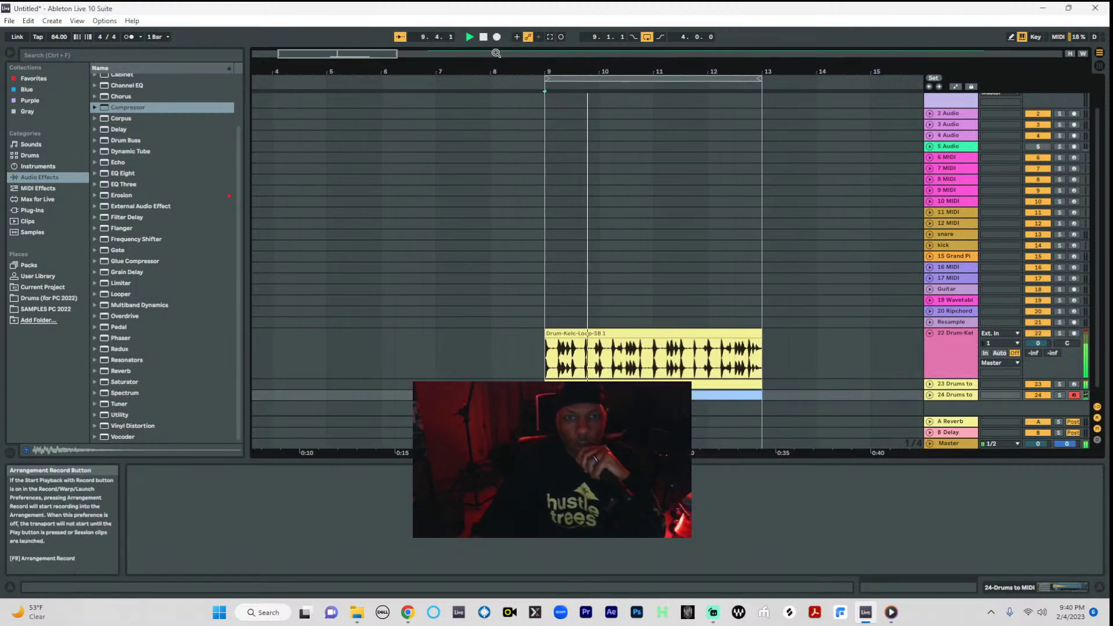
- On the duplicated drum track, copy bar 10 of the recorded clip over bar 9 and set the BUTTA SOFT SNARE volume to -15.4 dB
left_click(929, 394)
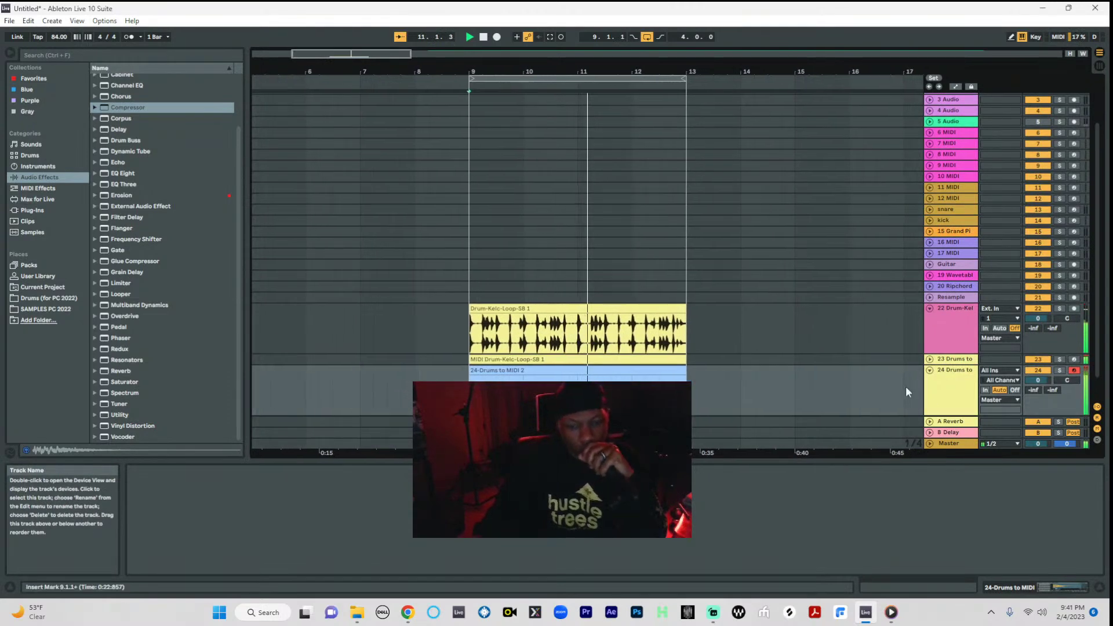
left_click_drag(501, 401, 554, 418)
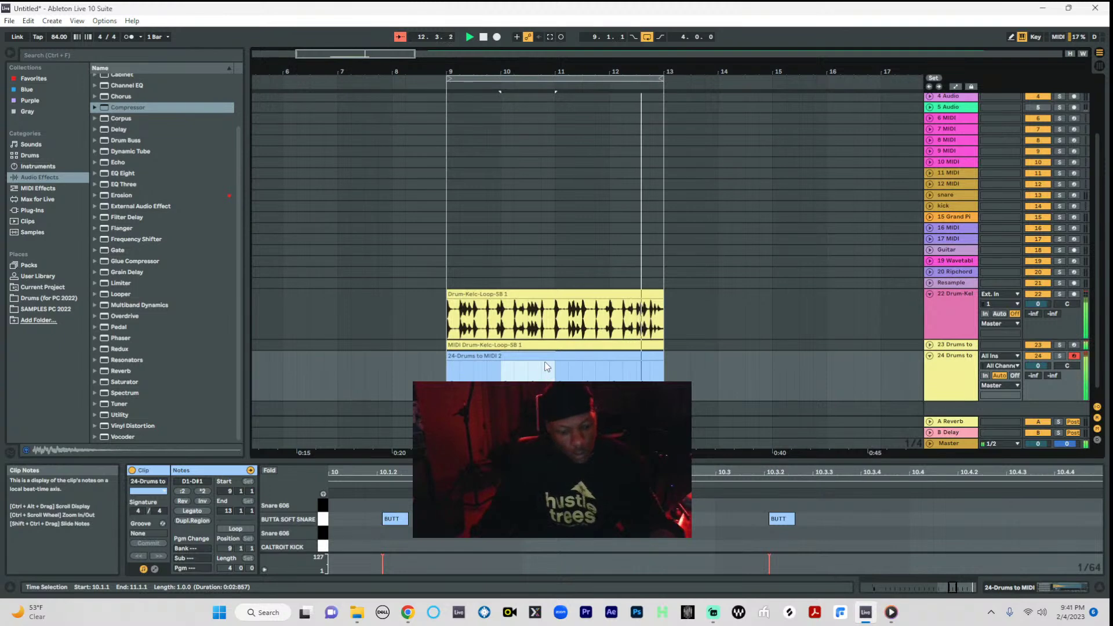
left_click_drag(541, 361, 462, 362)
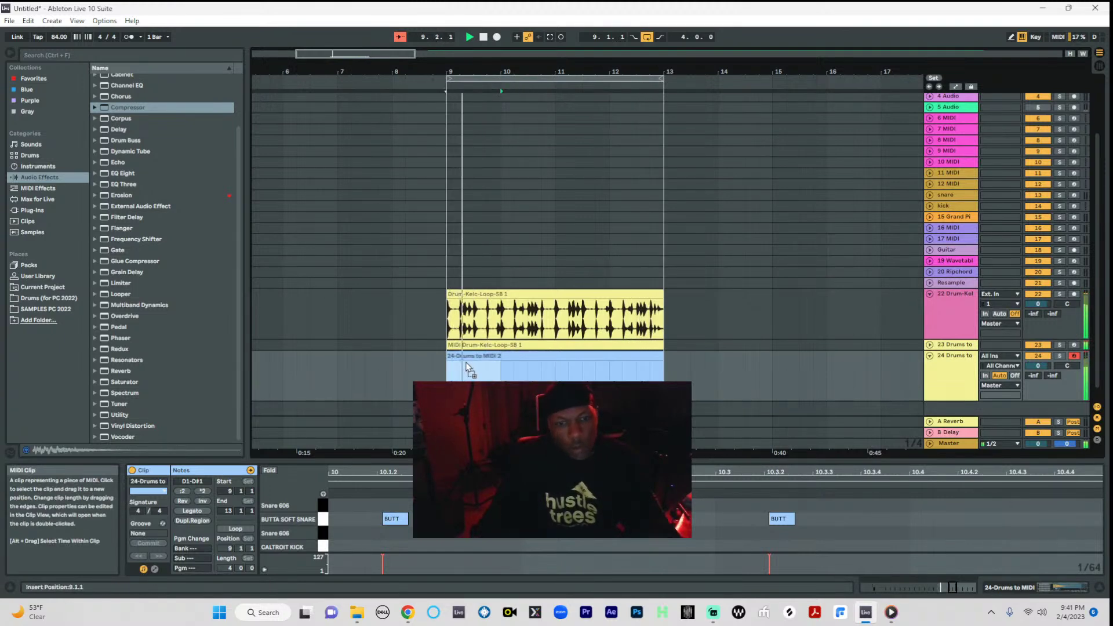
left_click(957, 365)
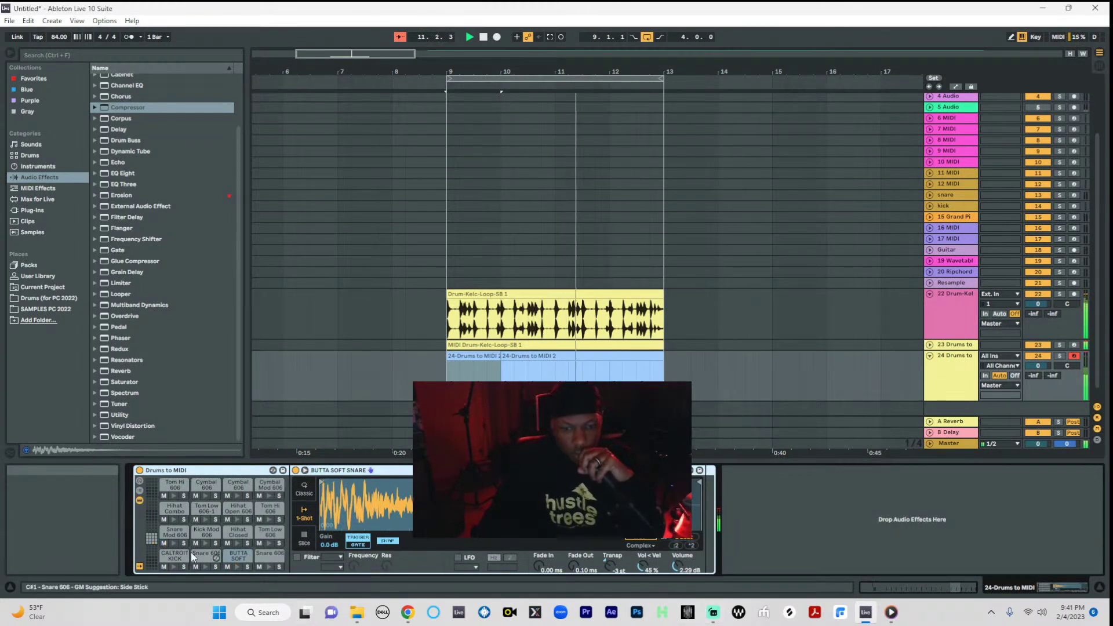
left_click_drag(677, 566, 677, 594)
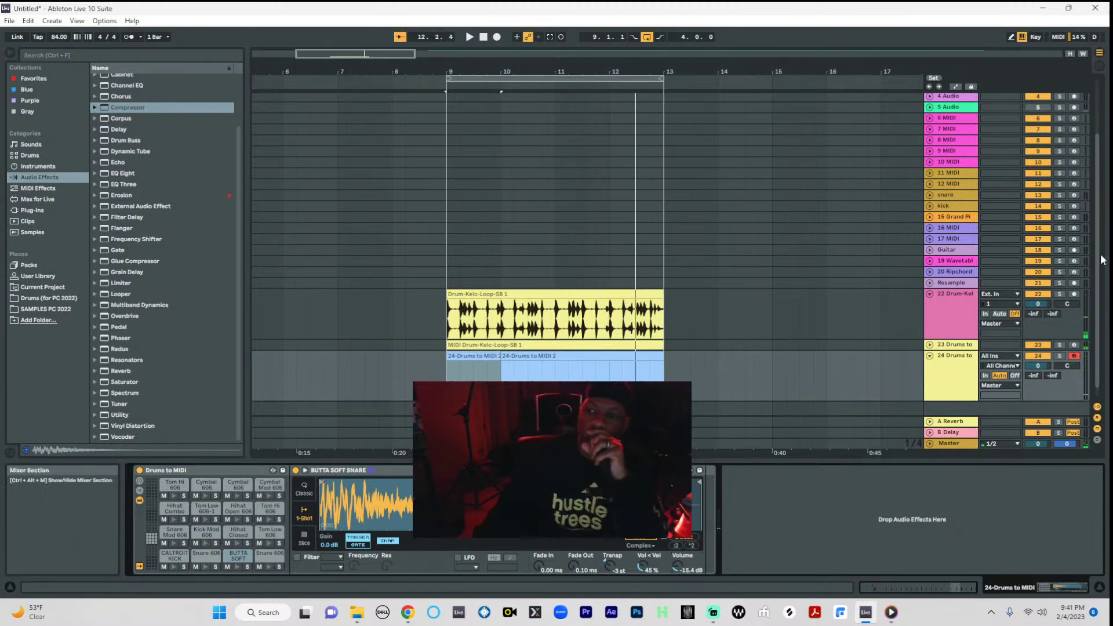
- Move the full vocal clip so it starts at bar 9 and play it together with the drum loop
scroll(1061, 129, "up", 5)
left_click_drag(654, 68, 477, 58)
left_click_drag(473, 97, 361, 117)
key("space")
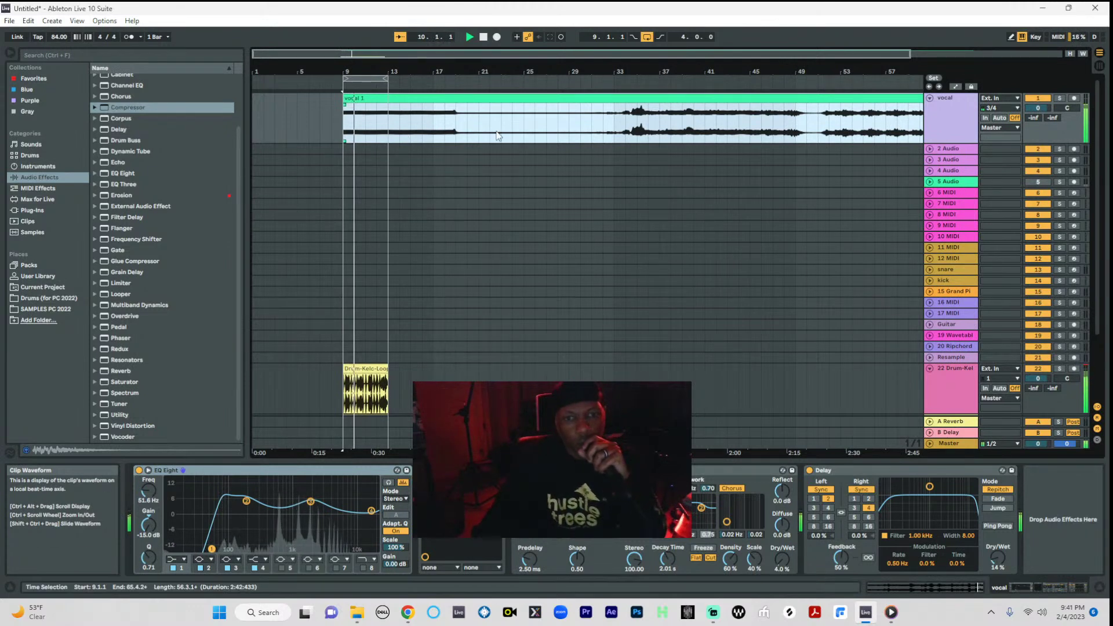
- Move the four-bar vocal section between bars 19 and 23 to bar 9 and audition it over the drums
left_click(461, 138)
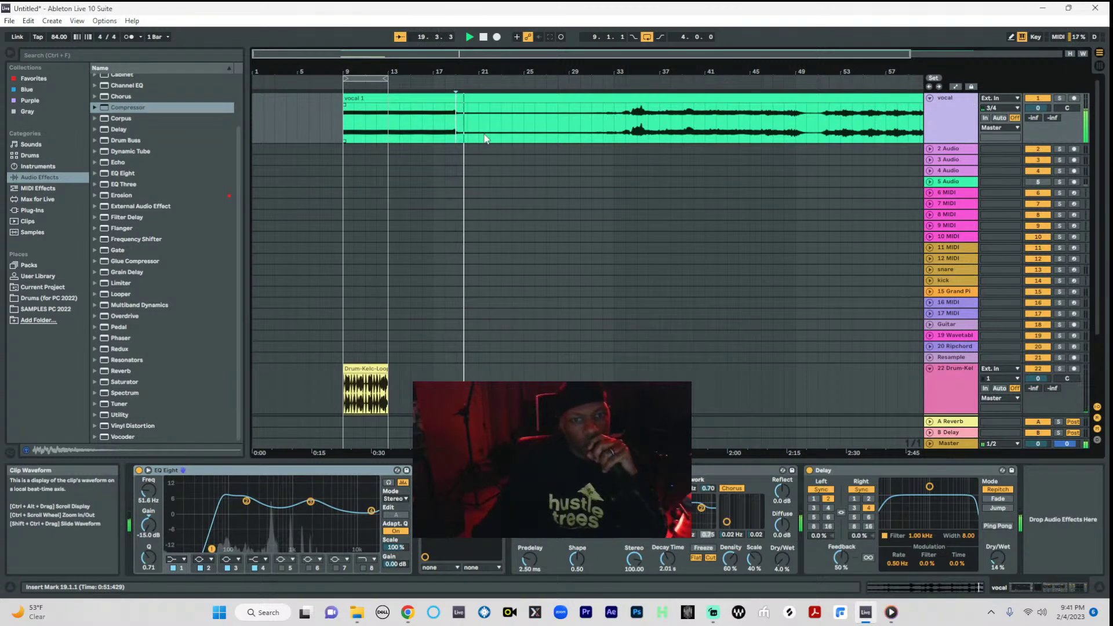
left_click_drag(461, 139, 499, 141)
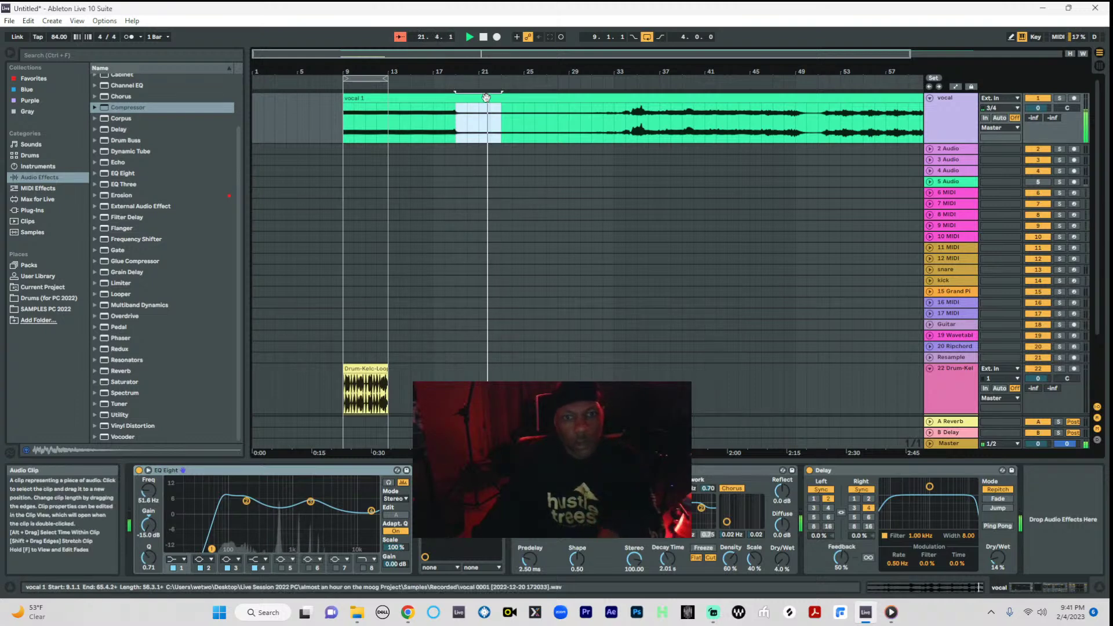
left_click_drag(486, 98, 370, 117)
key("space")
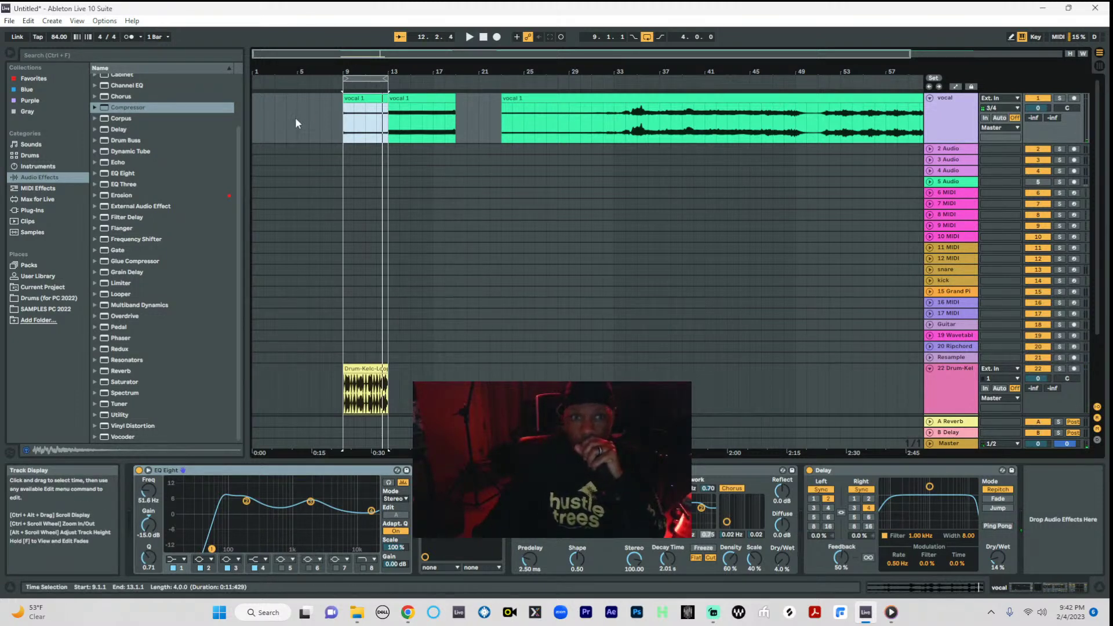
- Park the four-bar vocal section from bar 9 on a muted audio track 2 and shift the following vocal clip to start at bar 16
left_click_drag(371, 98, 367, 112)
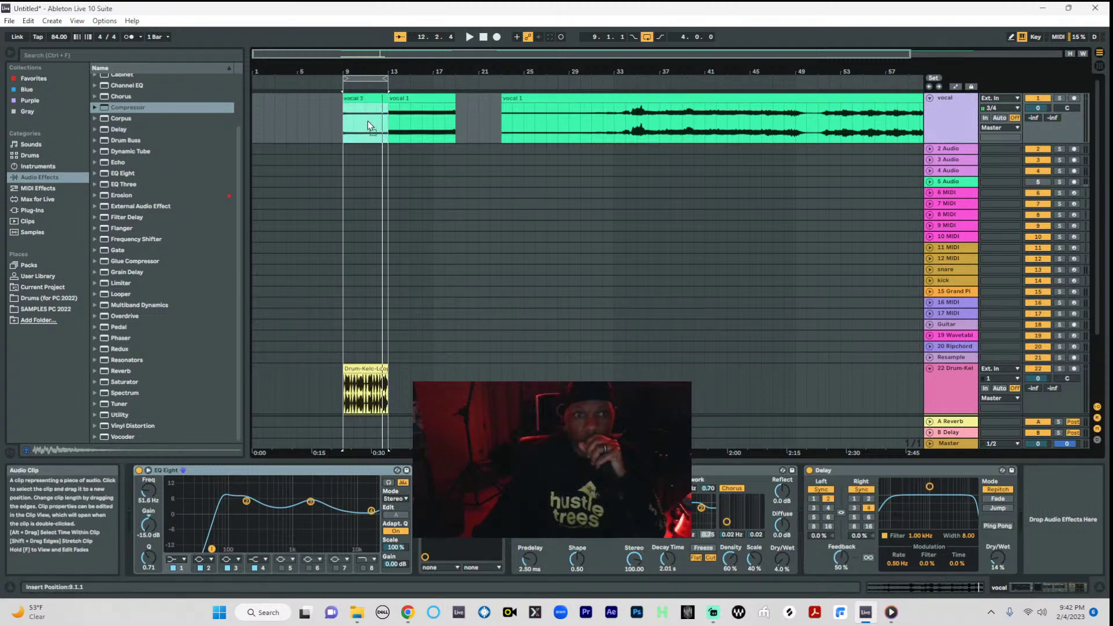
left_click_drag(364, 152, 364, 150)
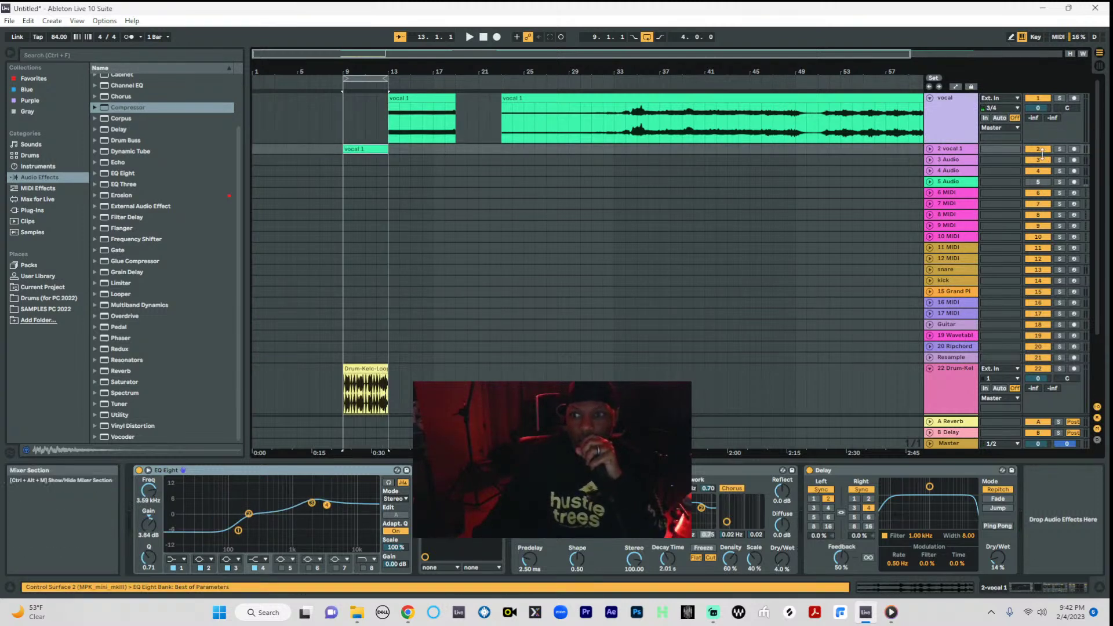
left_click_drag(575, 73, 574, 61)
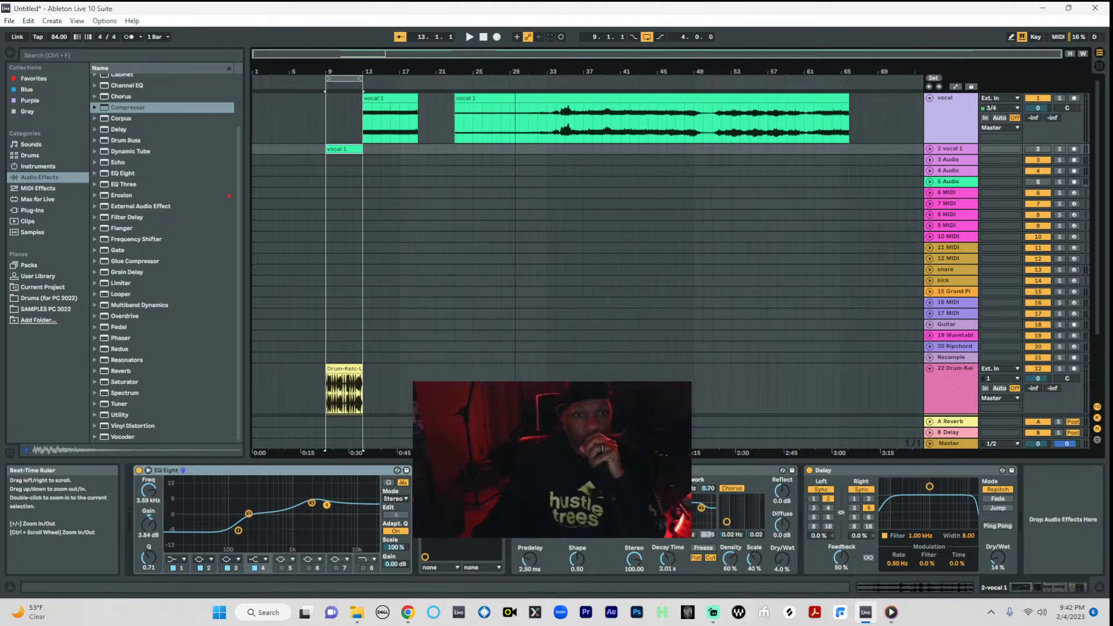
left_click_drag(392, 95, 419, 95)
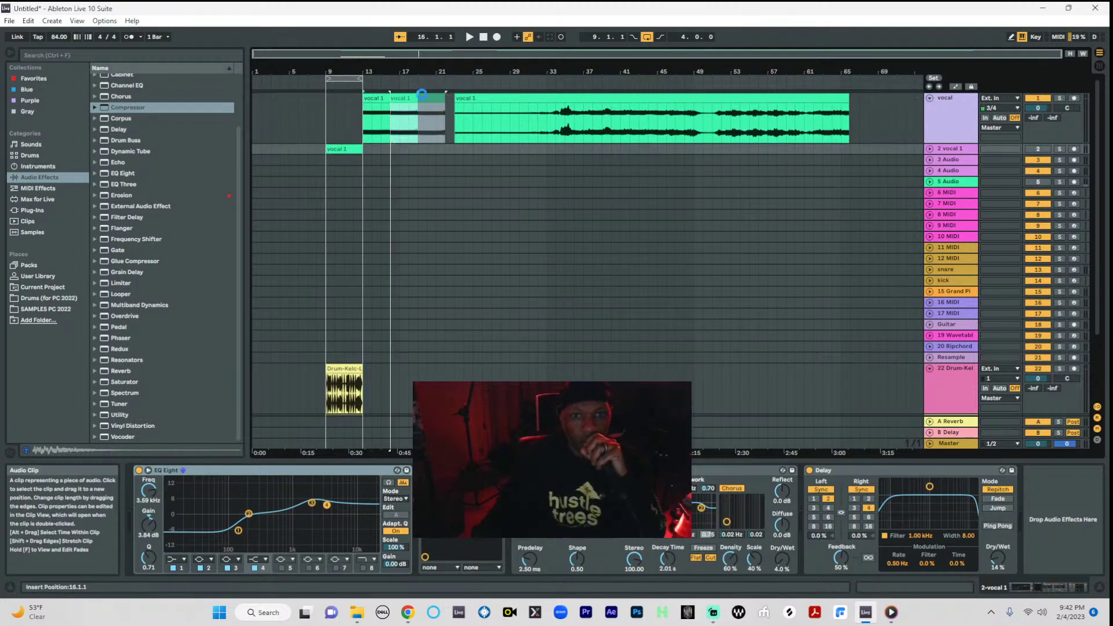
- Audition the vocal from bar 35 and tap in a project tempo of 94.54 BPM
left_click(561, 140)
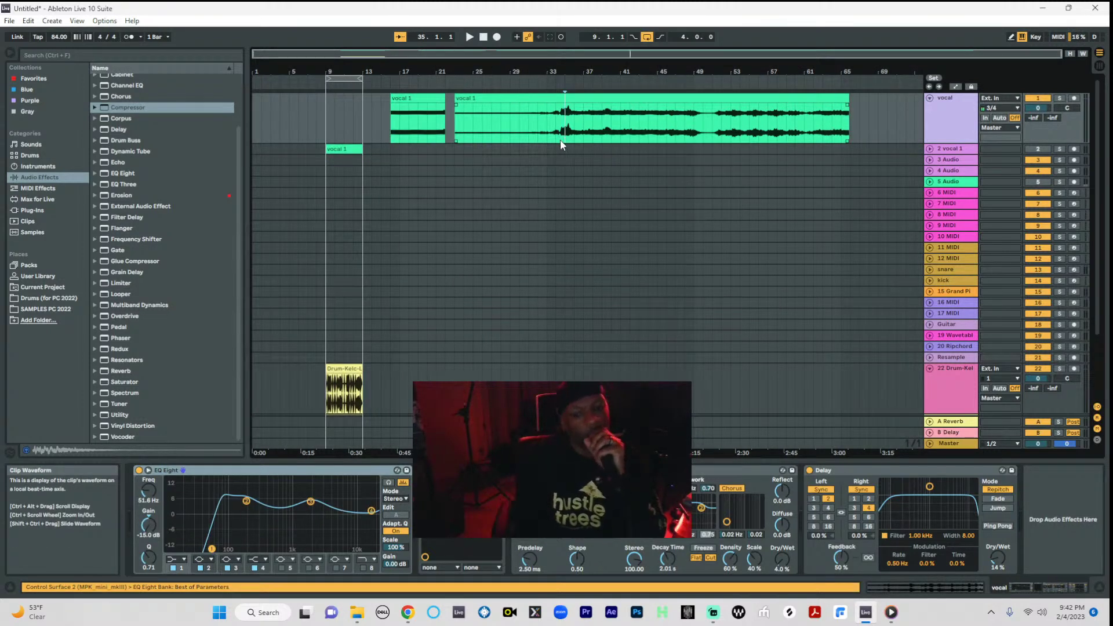
key("space")
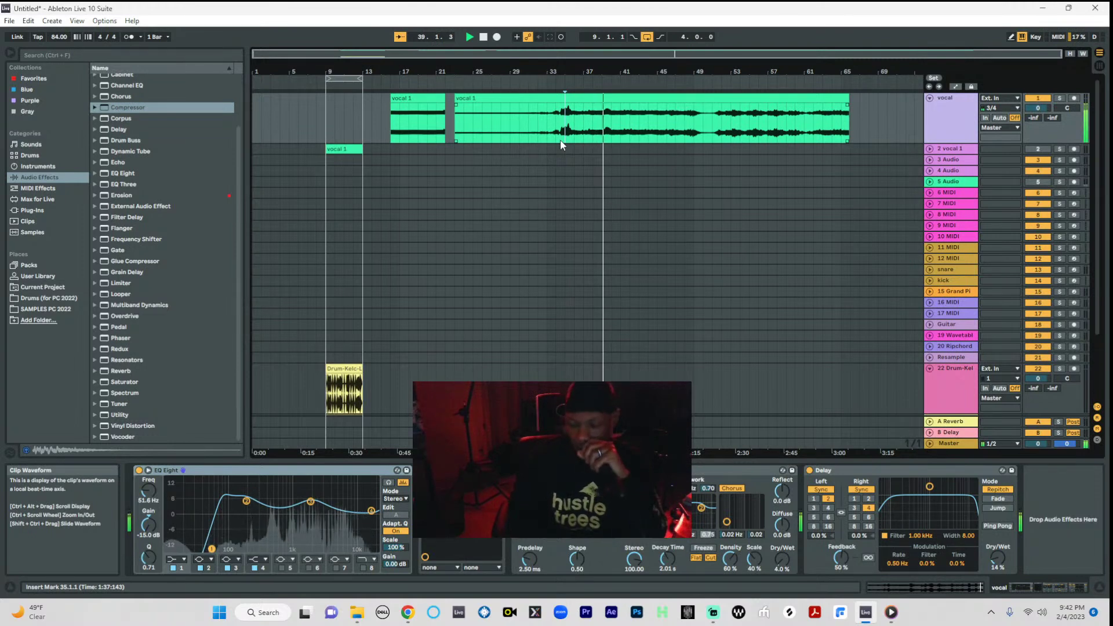
left_click(483, 38)
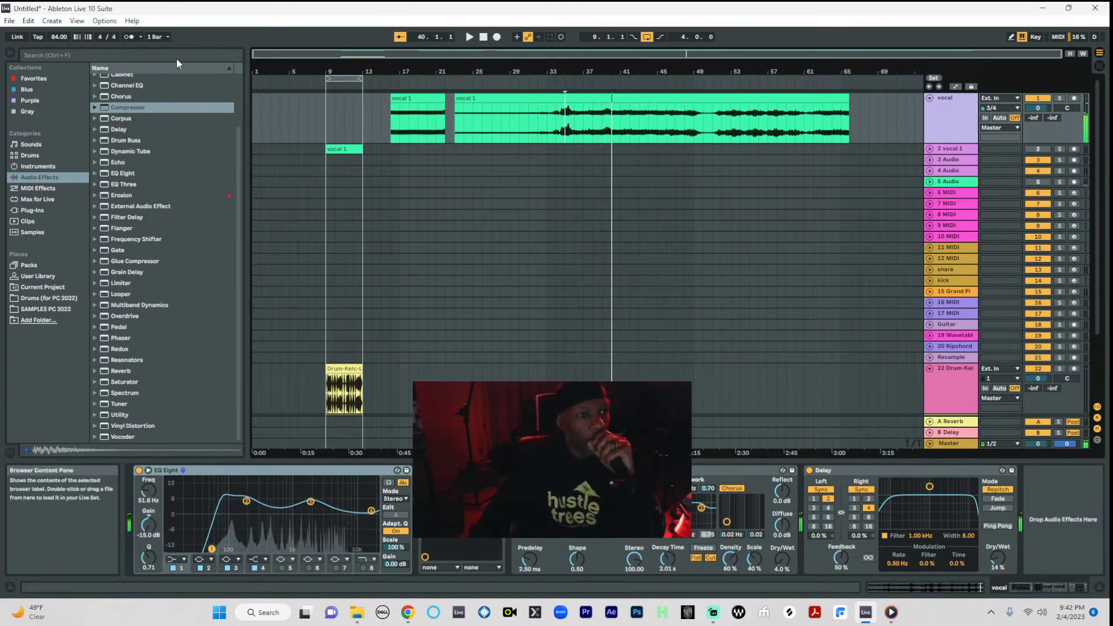
left_click(38, 38)
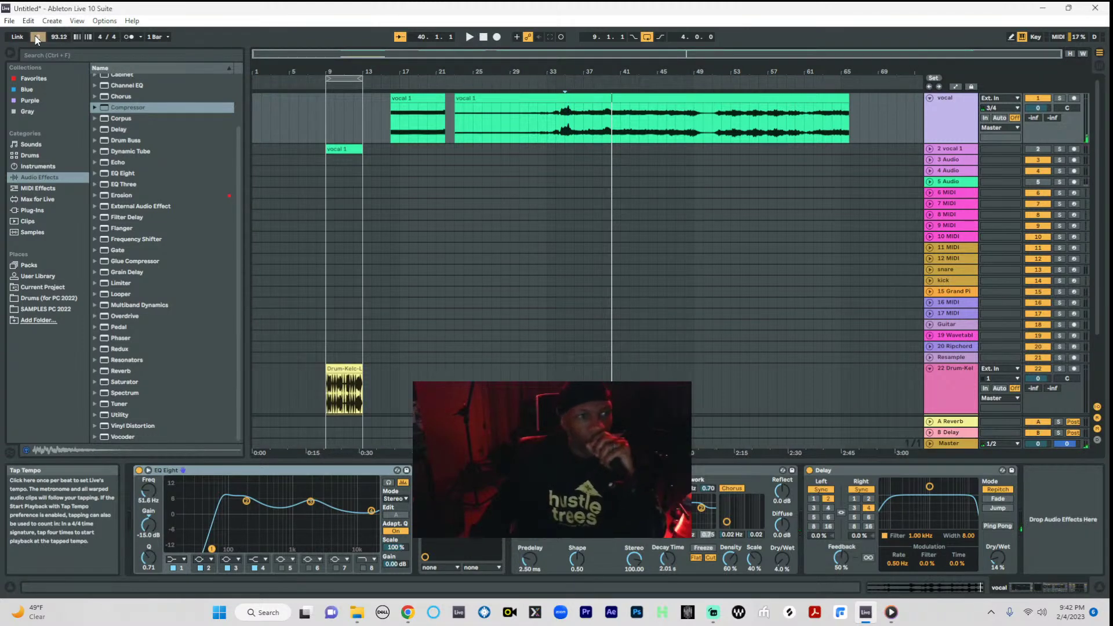
- Turn off Warp for the long vocal clip that starts at bar 23 and audition it from bar 36
left_click(570, 131)
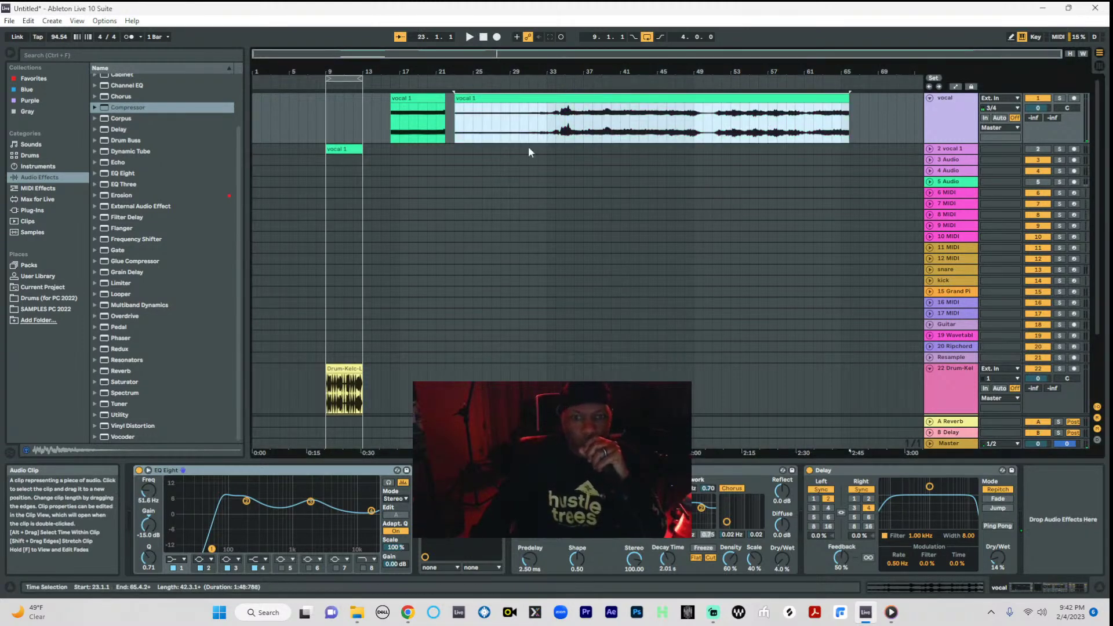
double_click(592, 97)
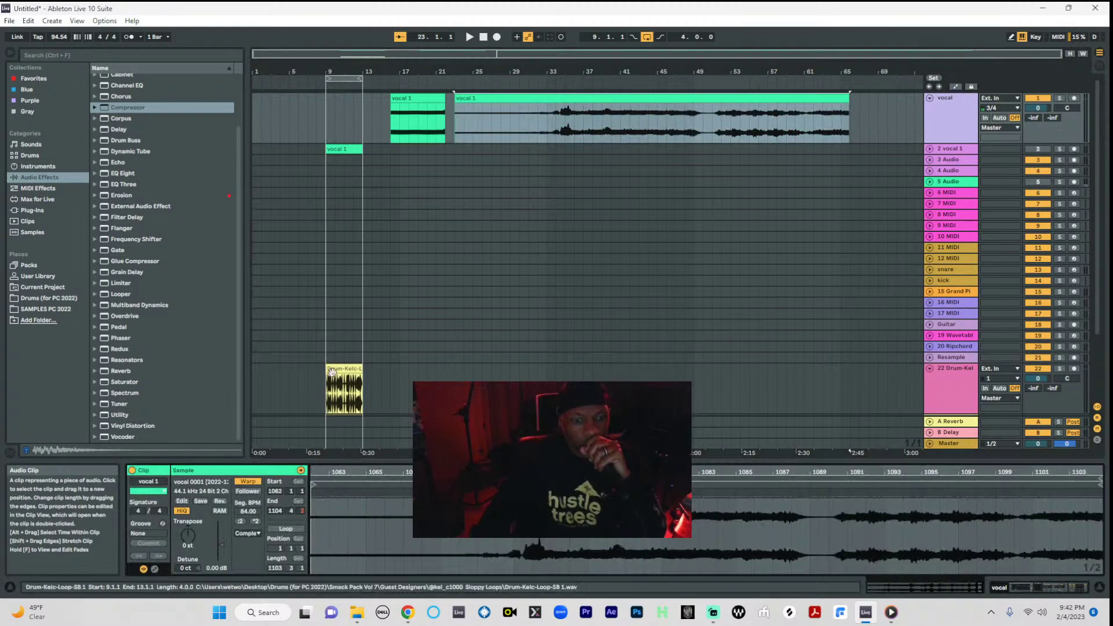
left_click(258, 482)
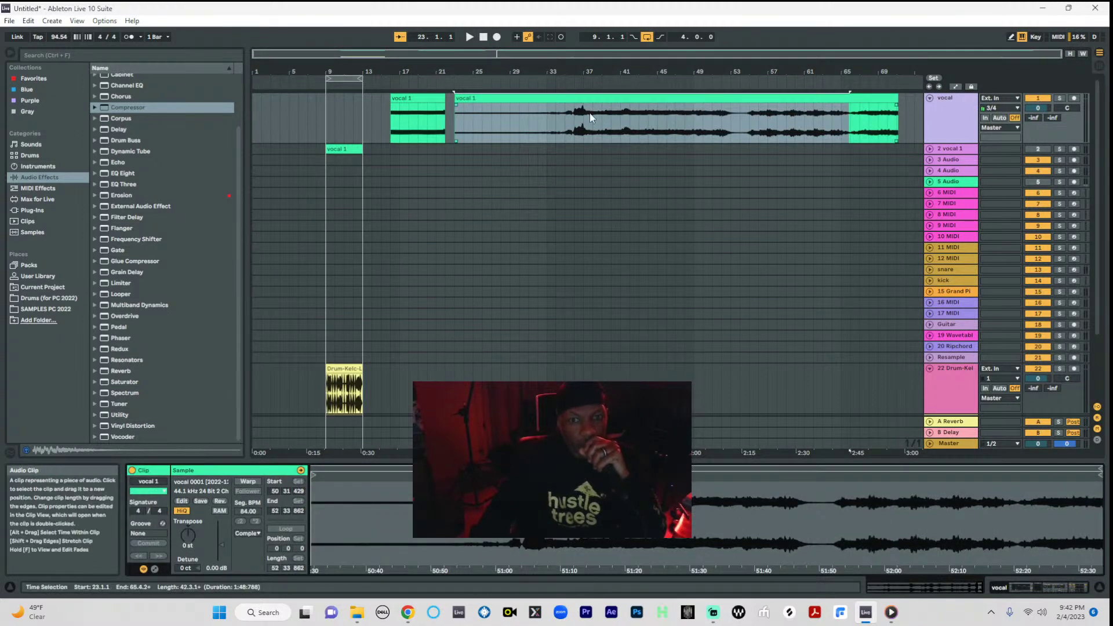
left_click(574, 139)
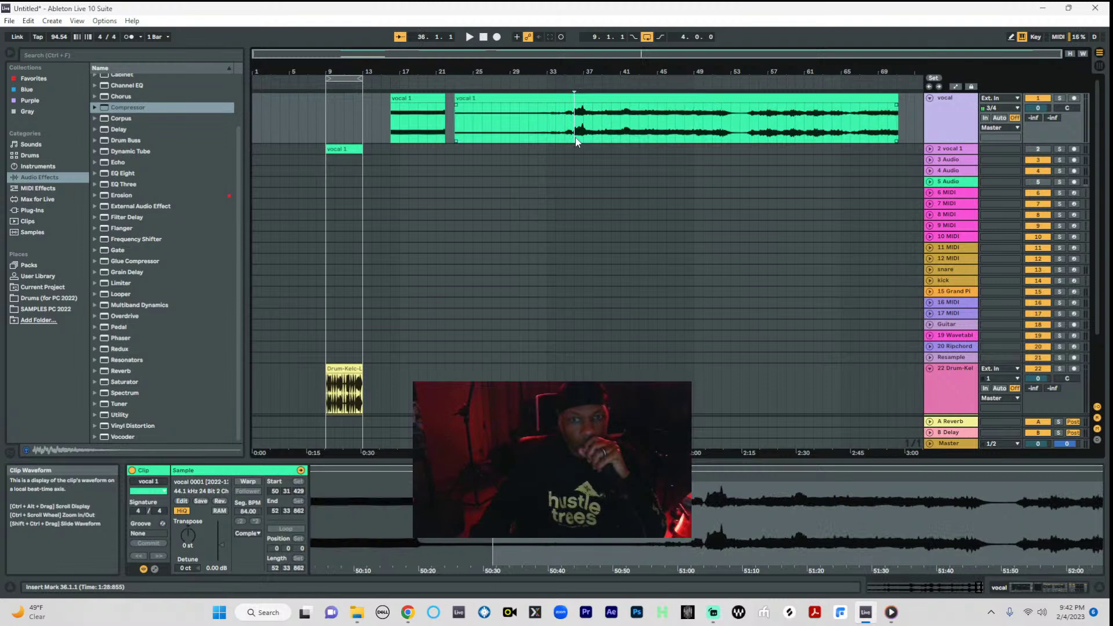
key("space")
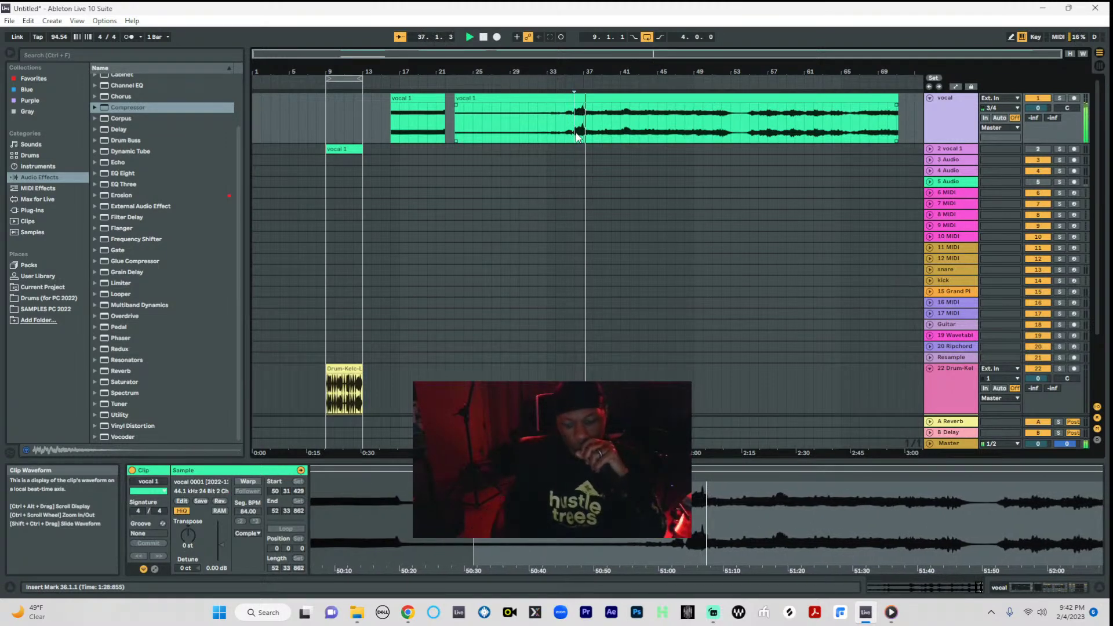
key("space")
key("space")
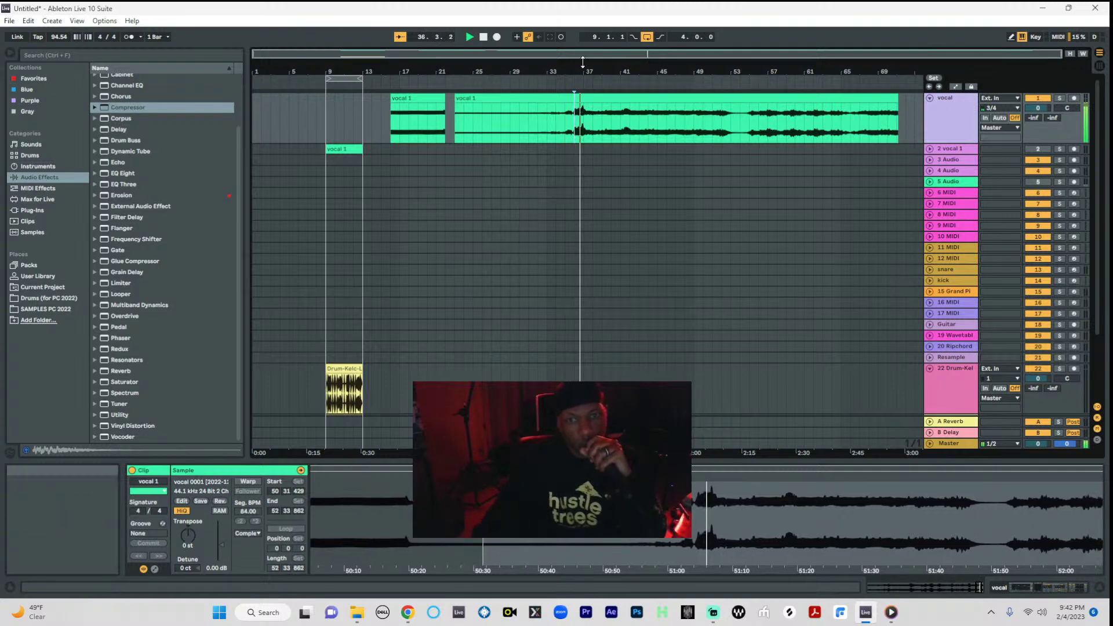
- Copy a vocal phrase of two bars and one beat starting at bar 36, and paste it at bar 9 on the vocal track
left_click_drag(583, 71, 589, 162)
left_click(403, 134)
left_click_drag(403, 140, 977, 132)
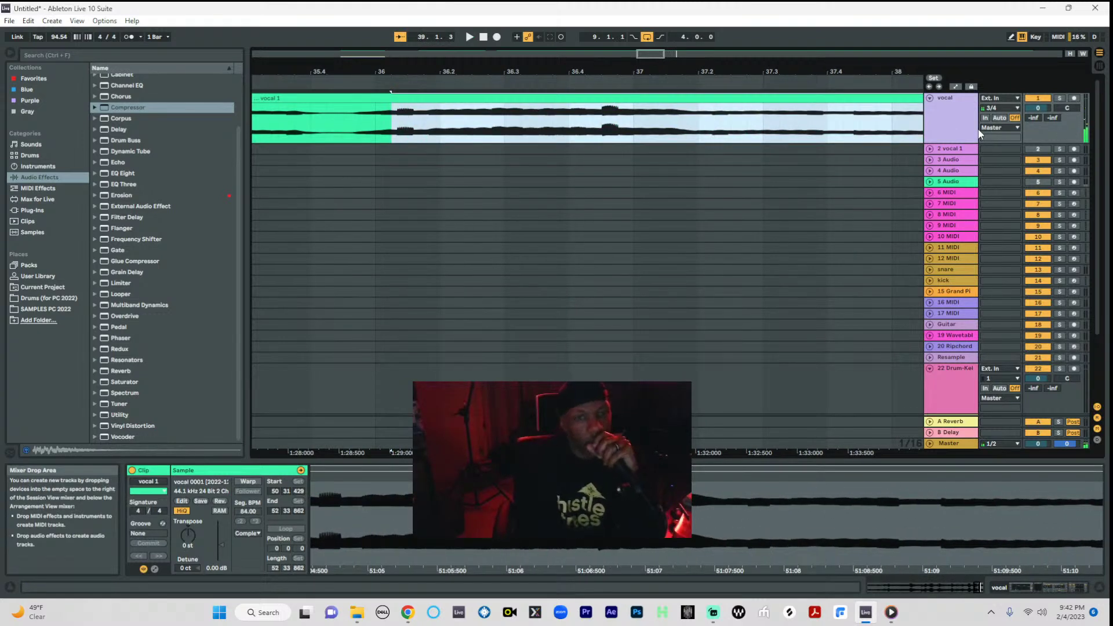
key("space")
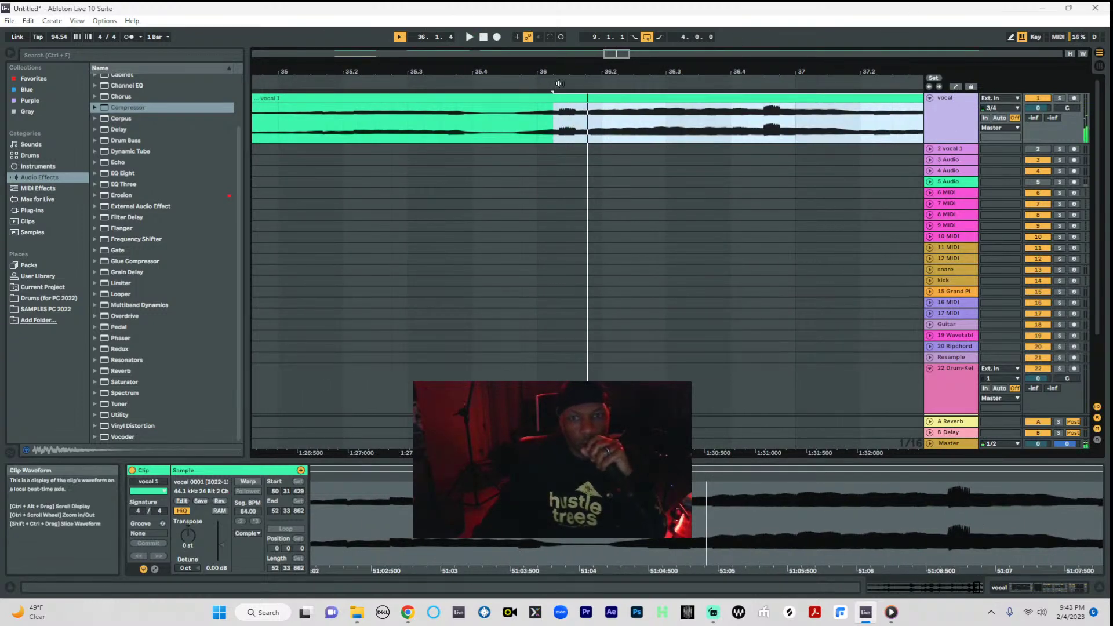
left_click_drag(564, 68, 605, 23)
left_click_drag(605, 70, 605, 23)
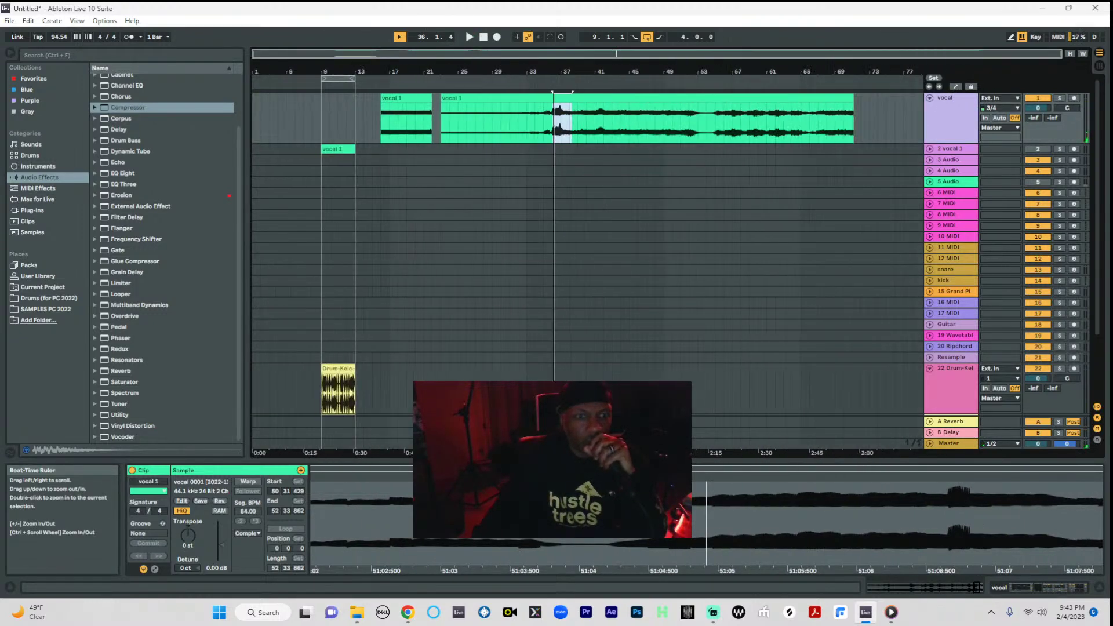
left_click(323, 126)
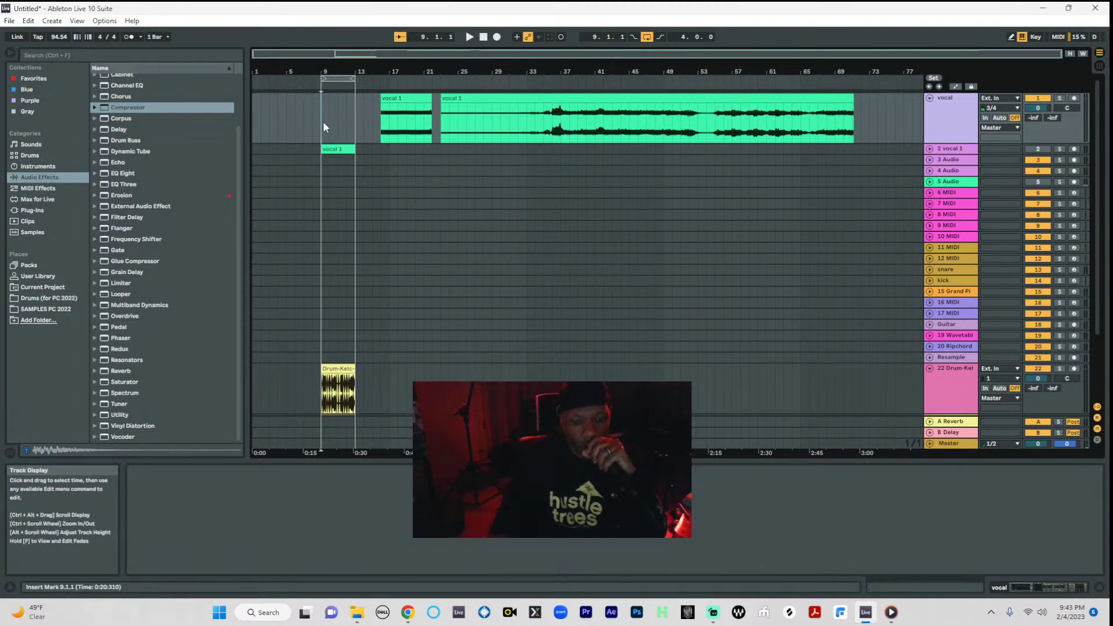
key("ctrl+v")
key("space")
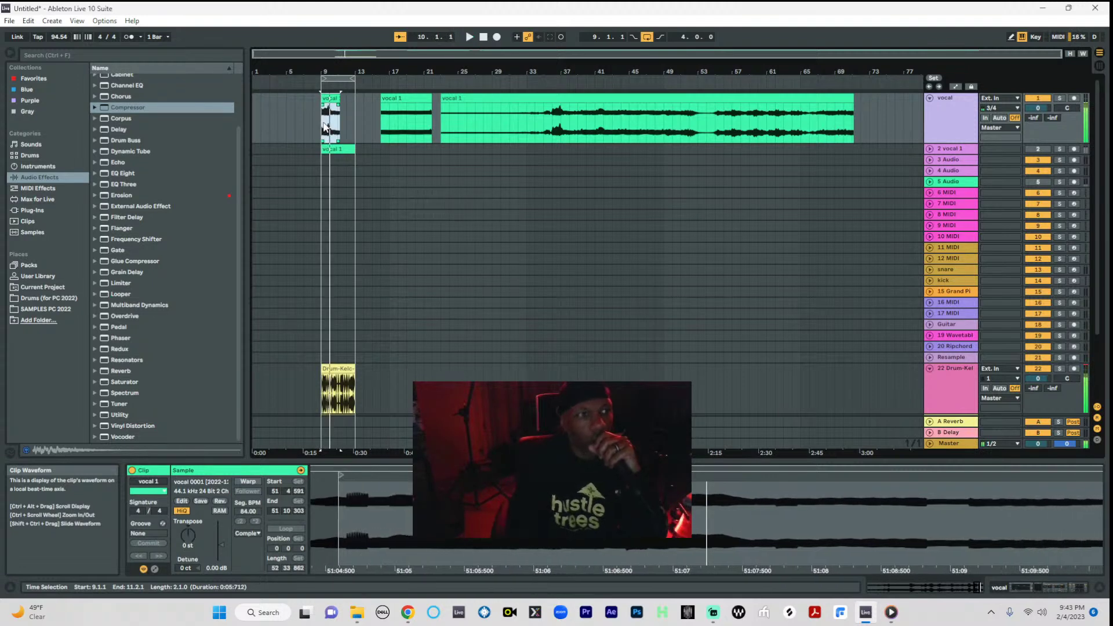
- Audition the pasted vocal phrase with the drums and set the project tempo to 96 BPM
left_click_drag(342, 72, 400, 117)
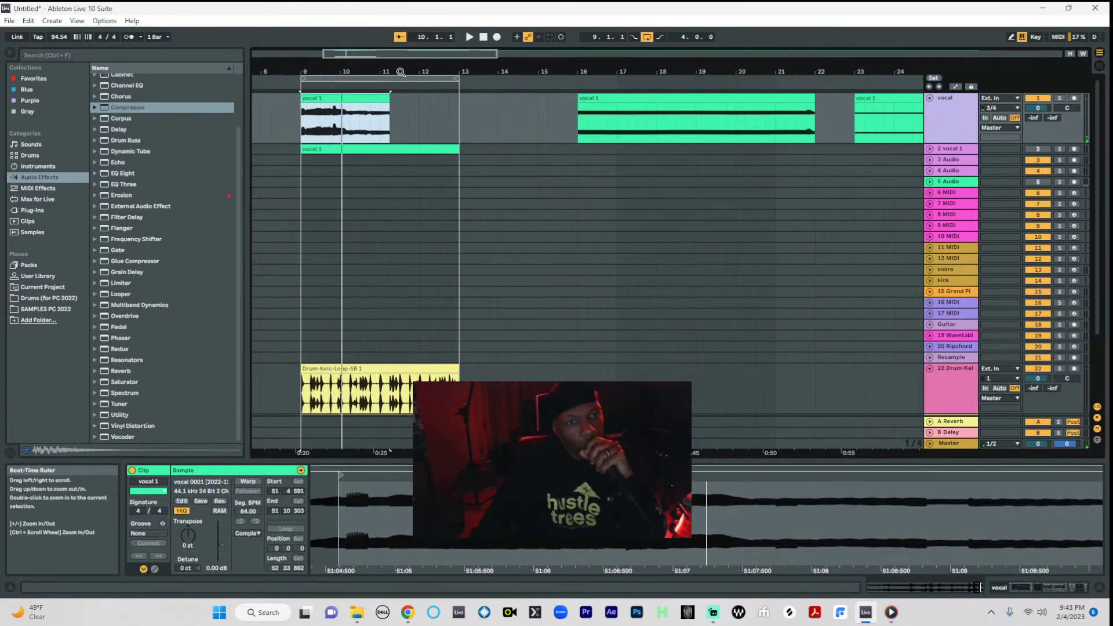
key("space")
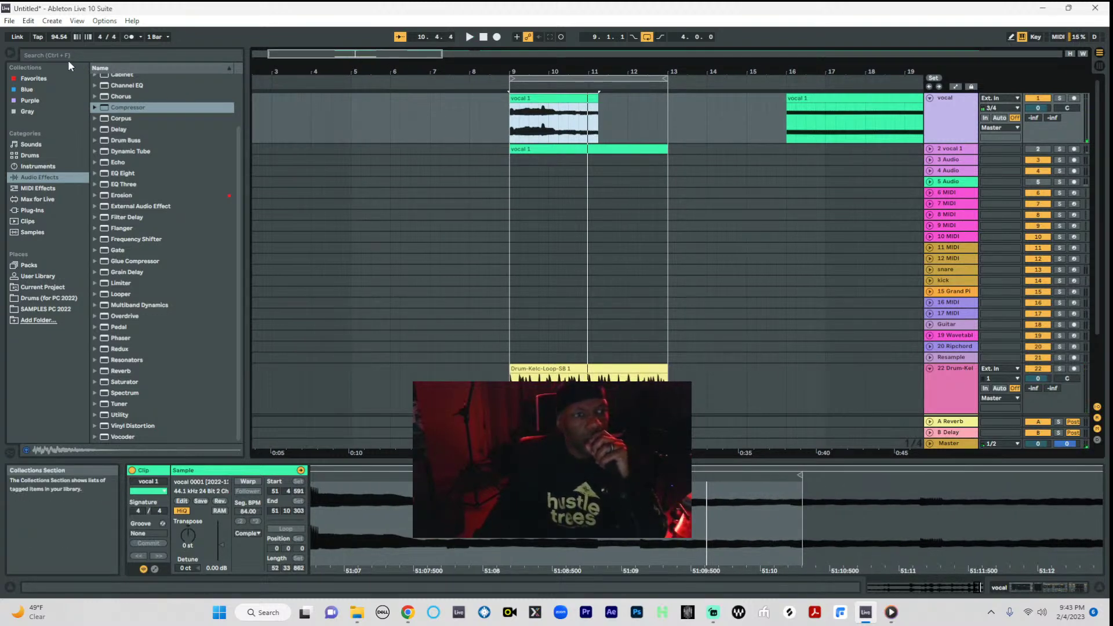
left_click(552, 98)
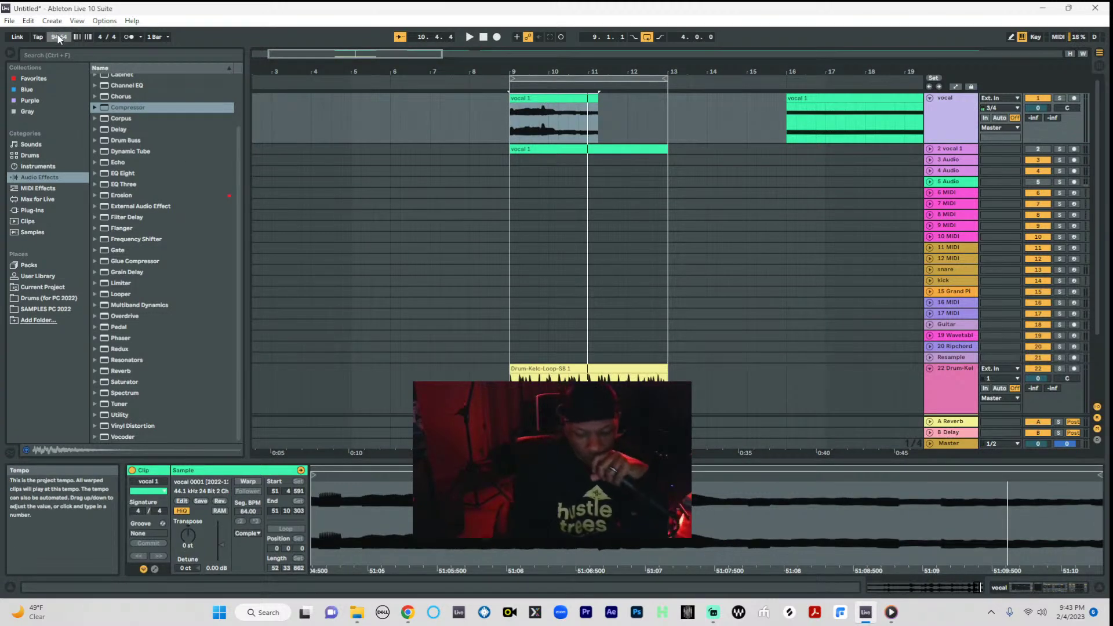
left_click(529, 98)
- Paste a second copy of the vocal phrase at bar 11 and trim its end to bar 13
left_click(590, 127)
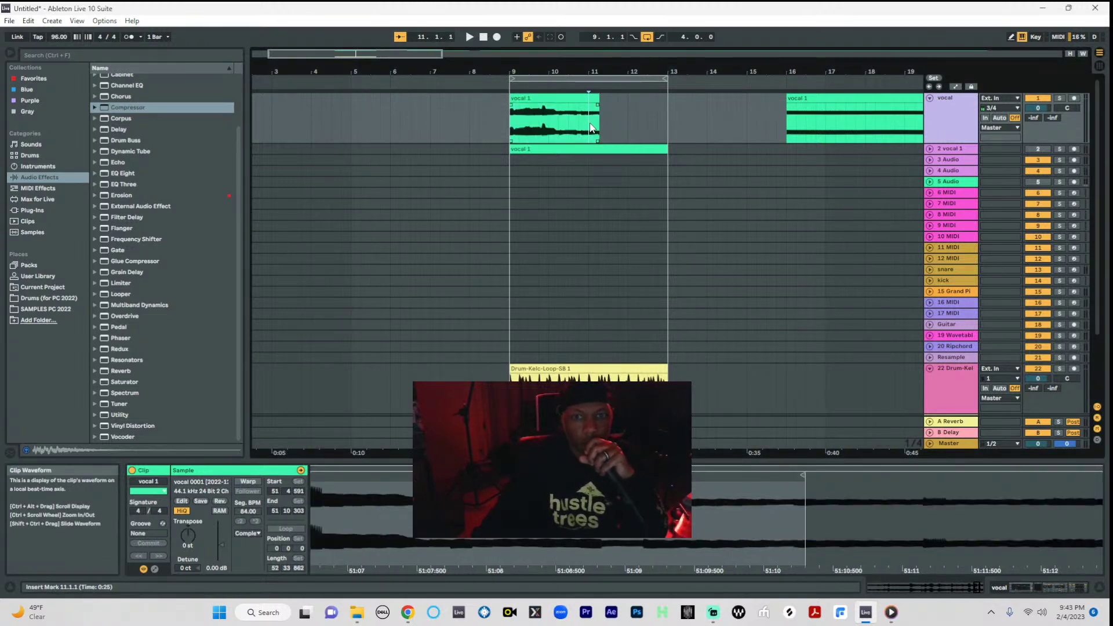
key("ctrl+v")
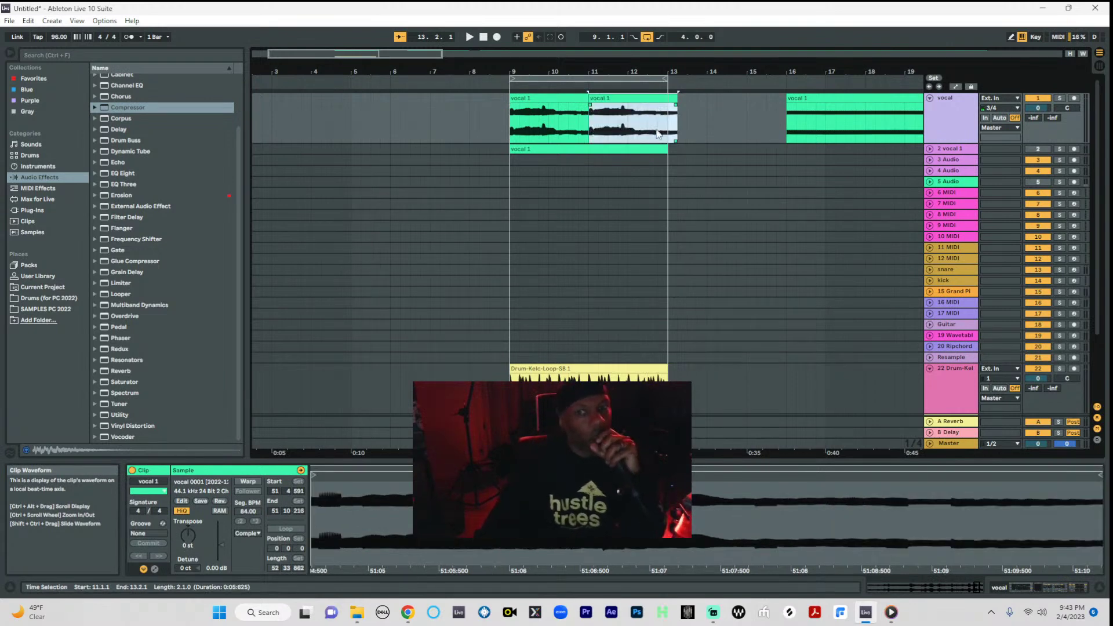
left_click_drag(678, 100, 668, 101)
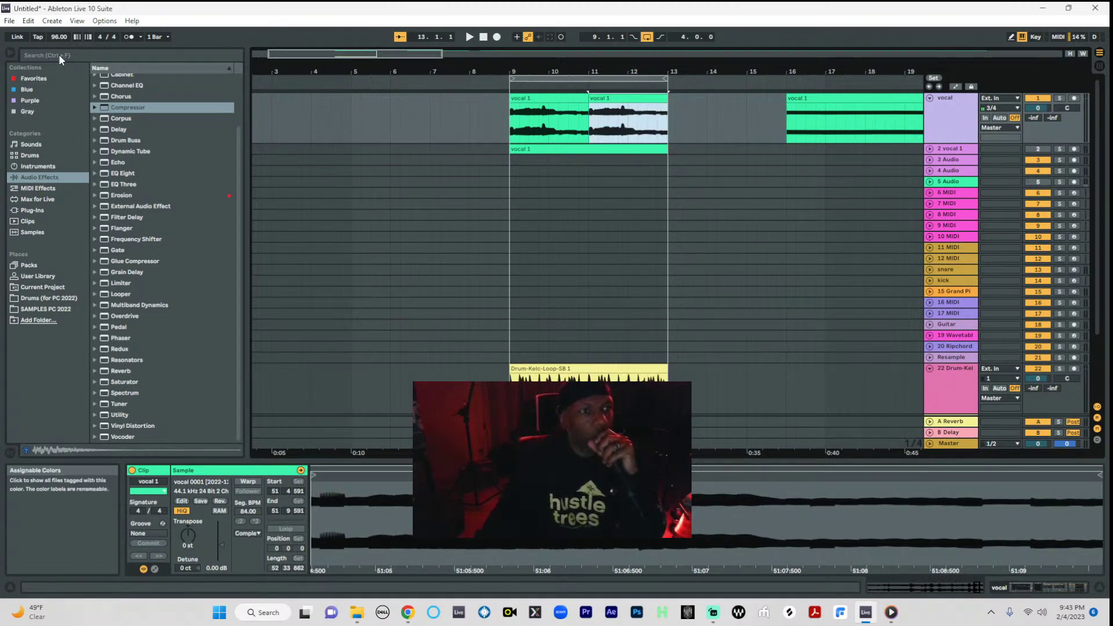
left_click(541, 98)
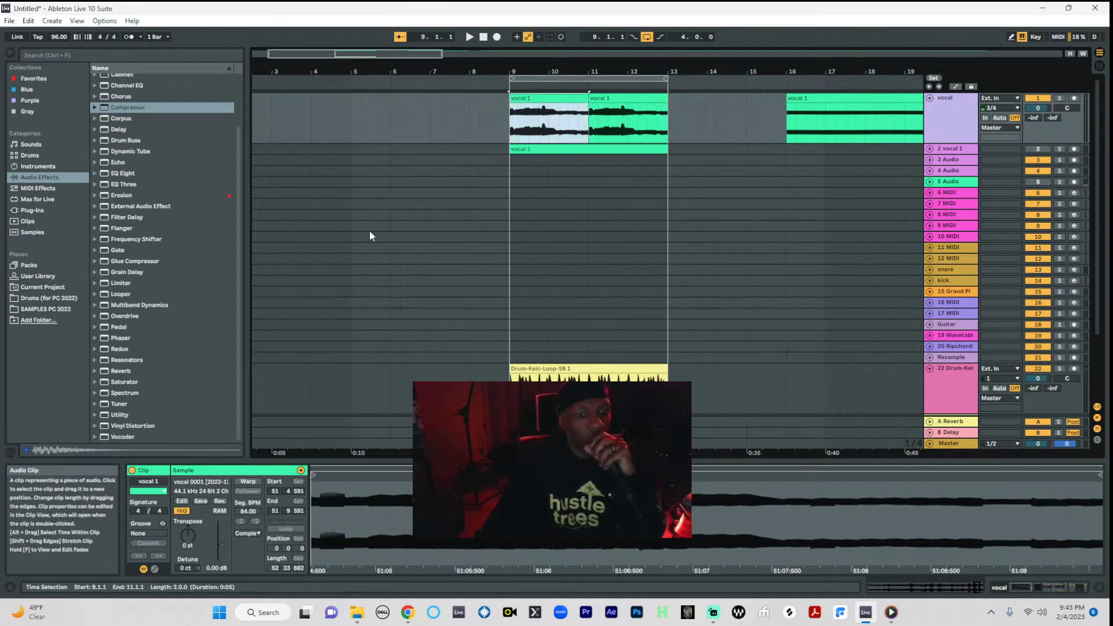
- Turn on Warp for both vocal phrase copies at bars 9 and 11, keeping their current timing
left_click(249, 482)
left_click(496, 343)
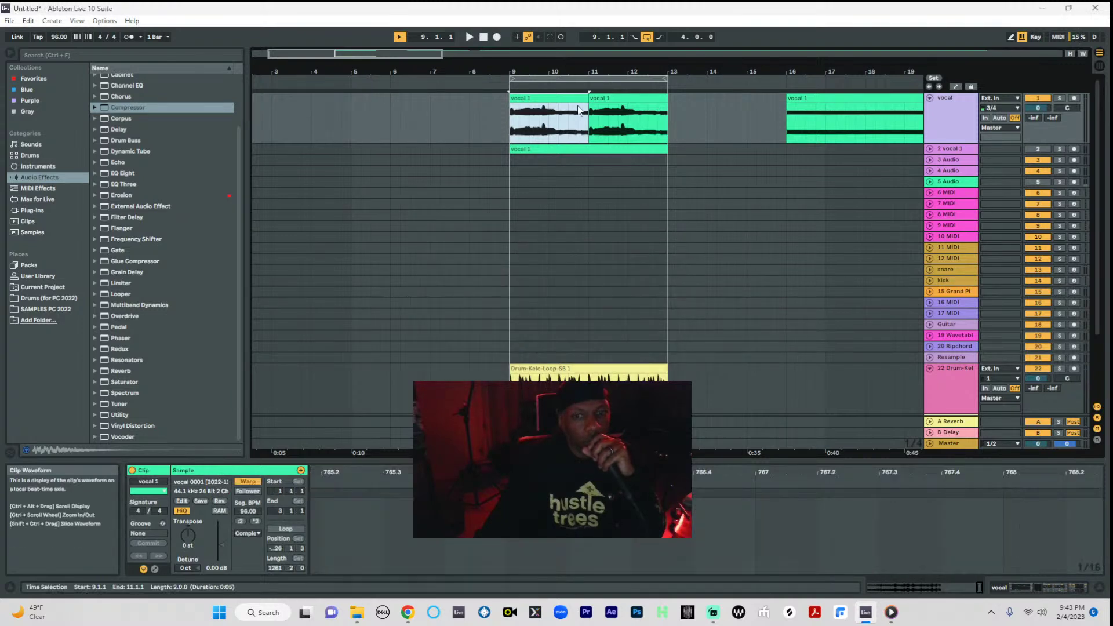
left_click(249, 483)
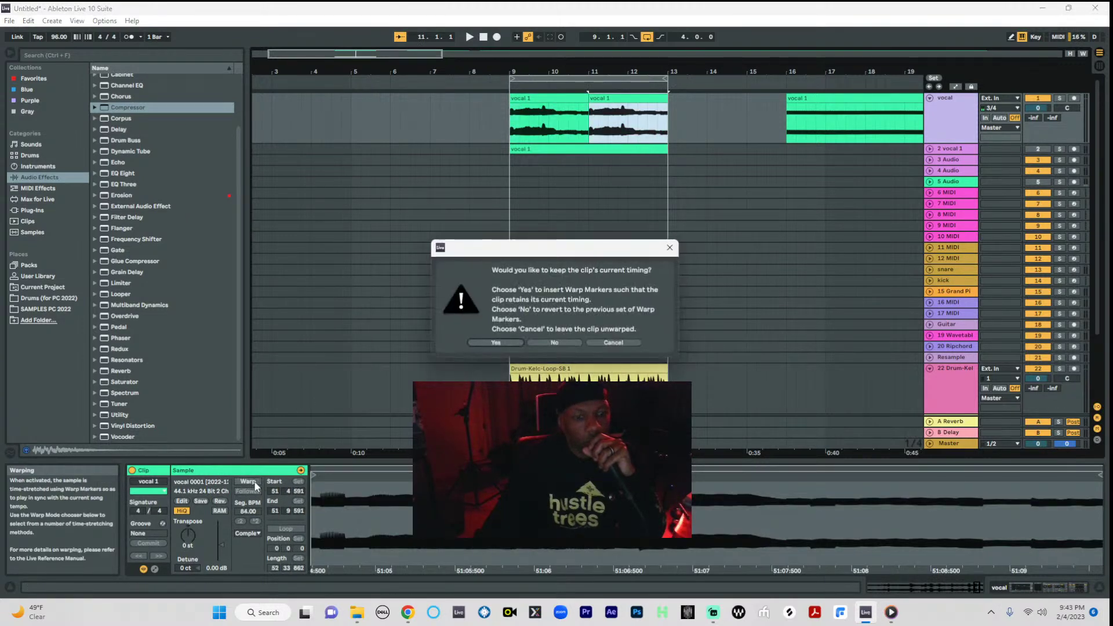
left_click(524, 342)
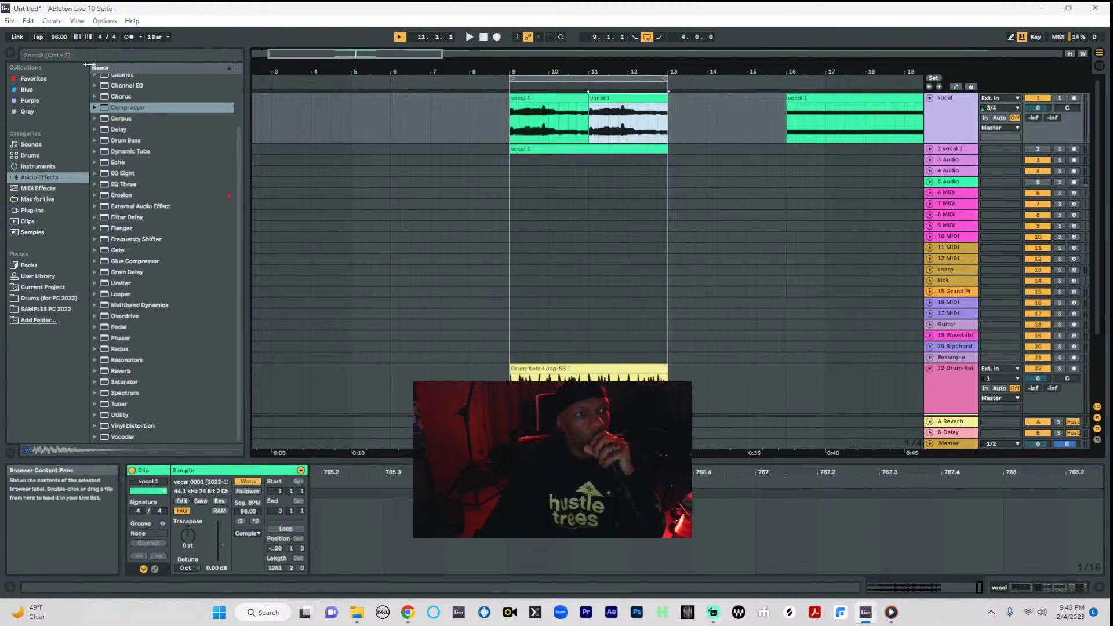
- Set the project tempo to 84 BPM and audition the warped vocal phrases with the drum loop
left_click(58, 37)
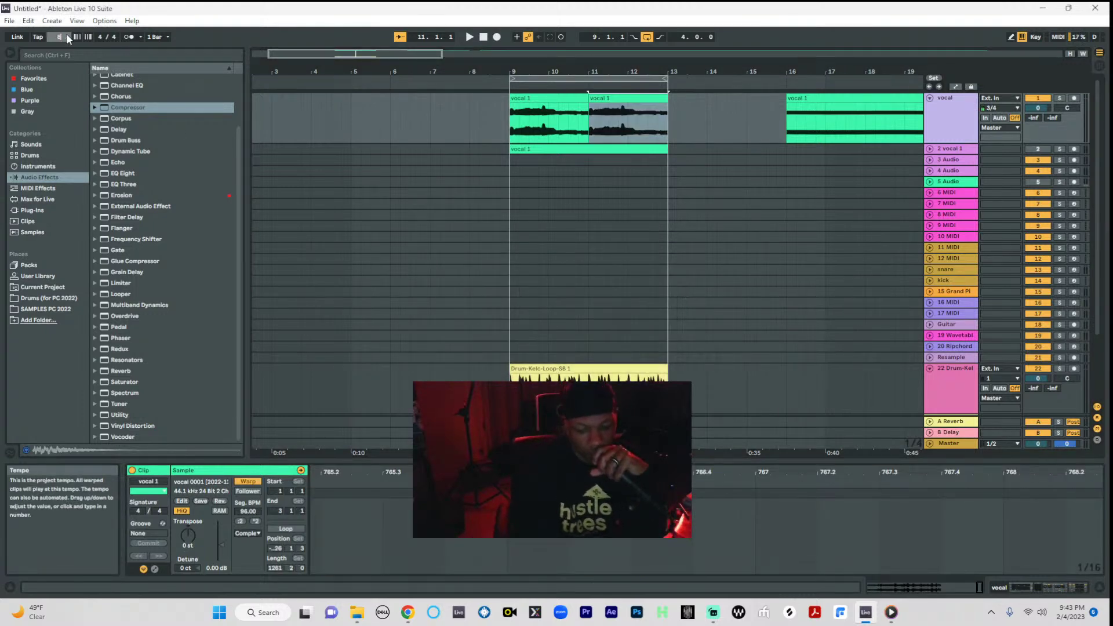
key("space")
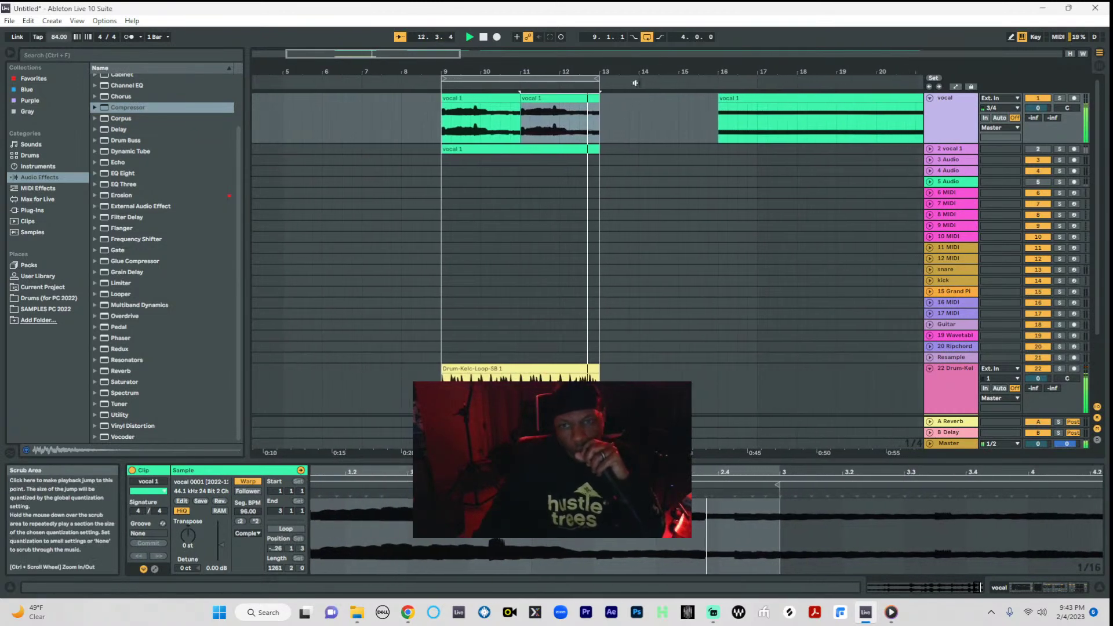
left_click_drag(642, 61, 642, 32)
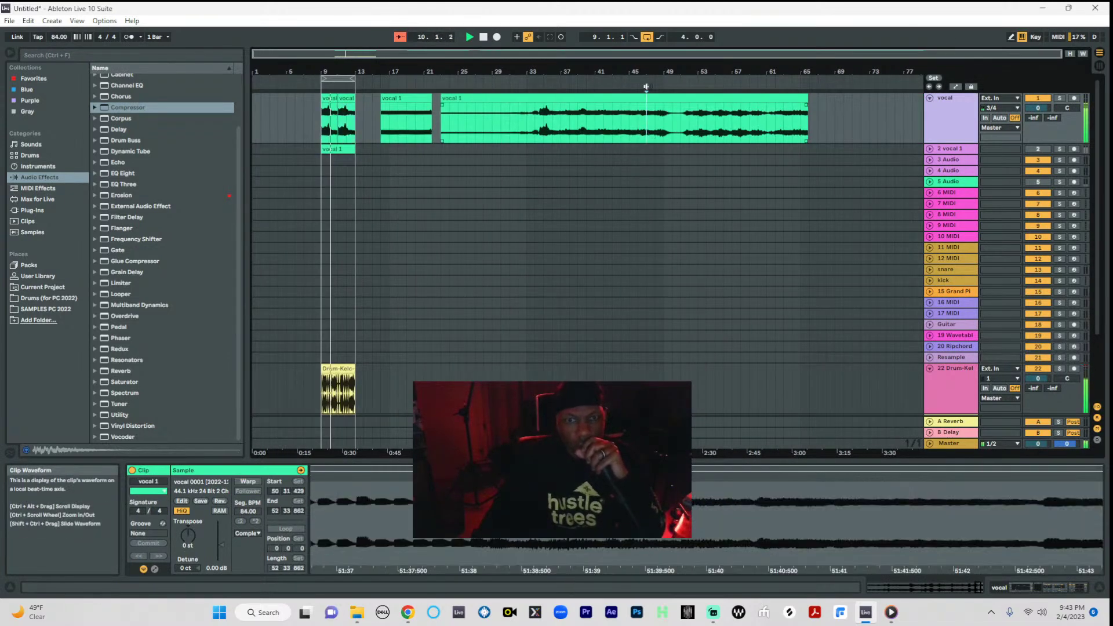
- Set the project tempo to 96 BPM and audition the long vocal clip from bars 56 and 64
left_click(646, 95)
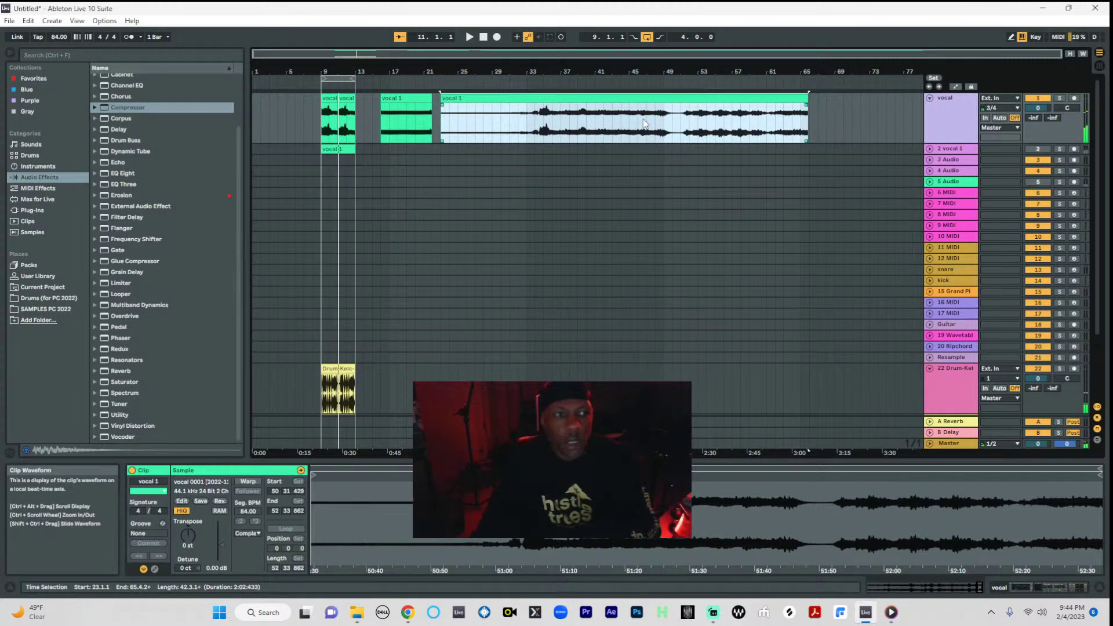
left_click(54, 38)
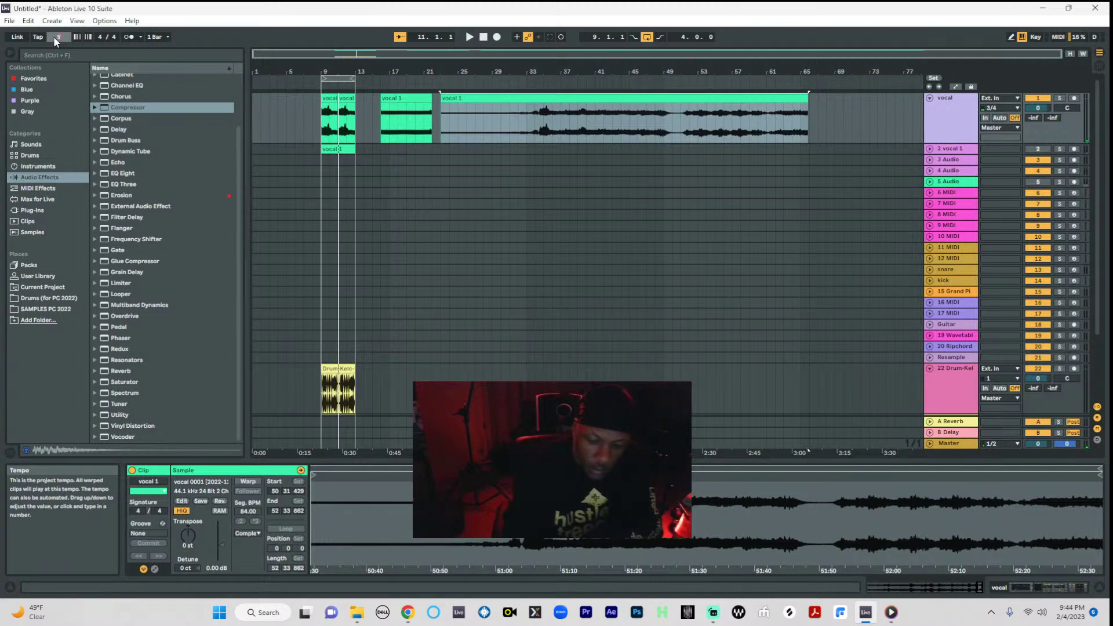
key("Return")
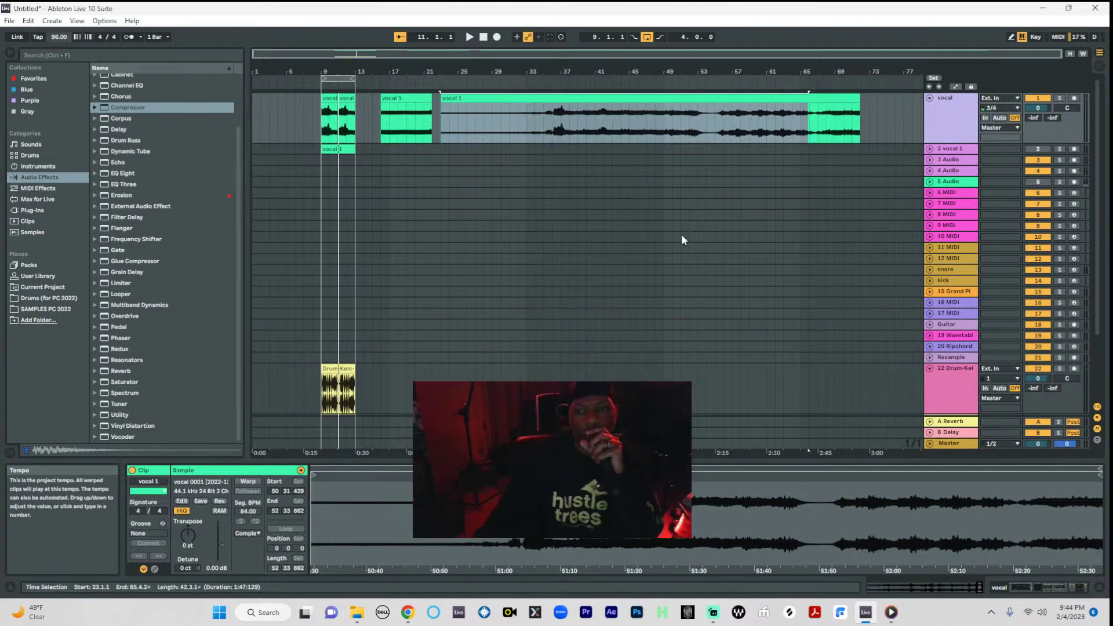
left_click(724, 136)
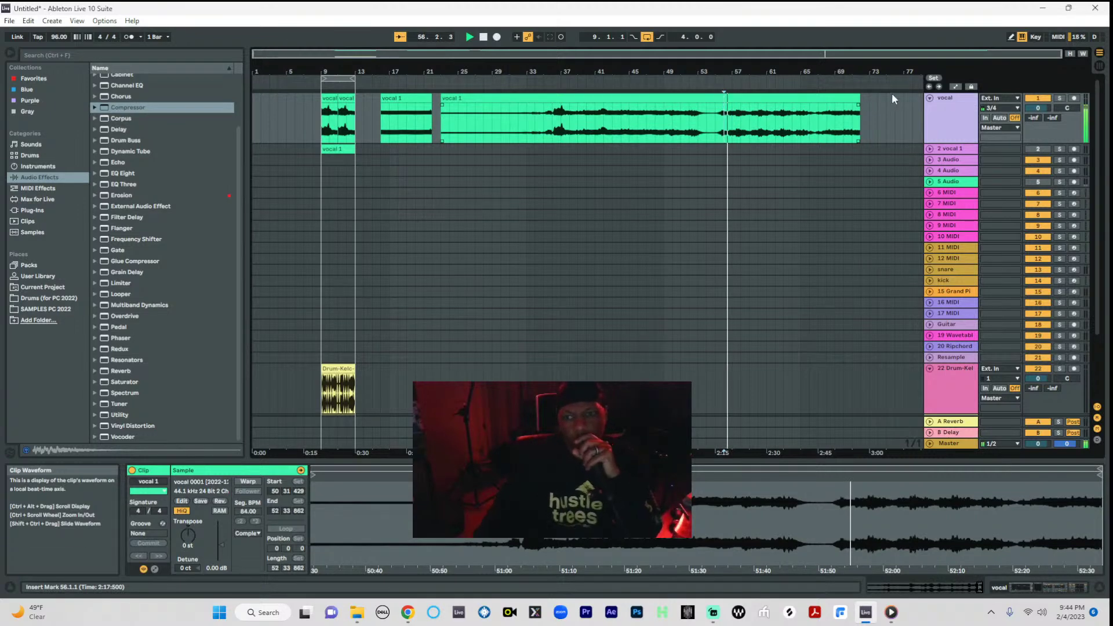
left_click(792, 117)
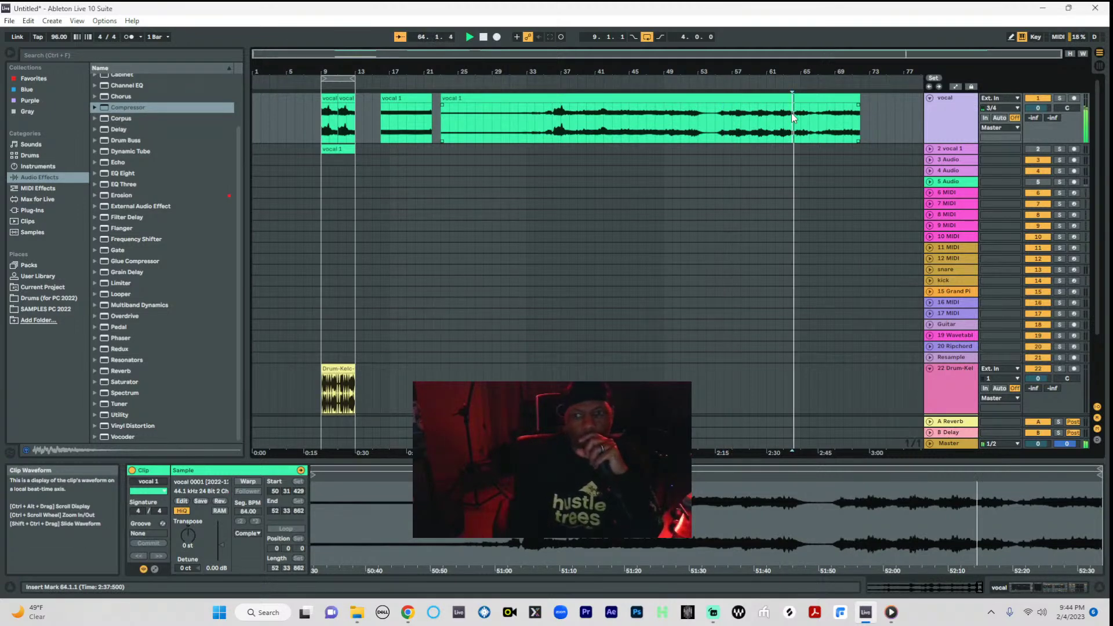
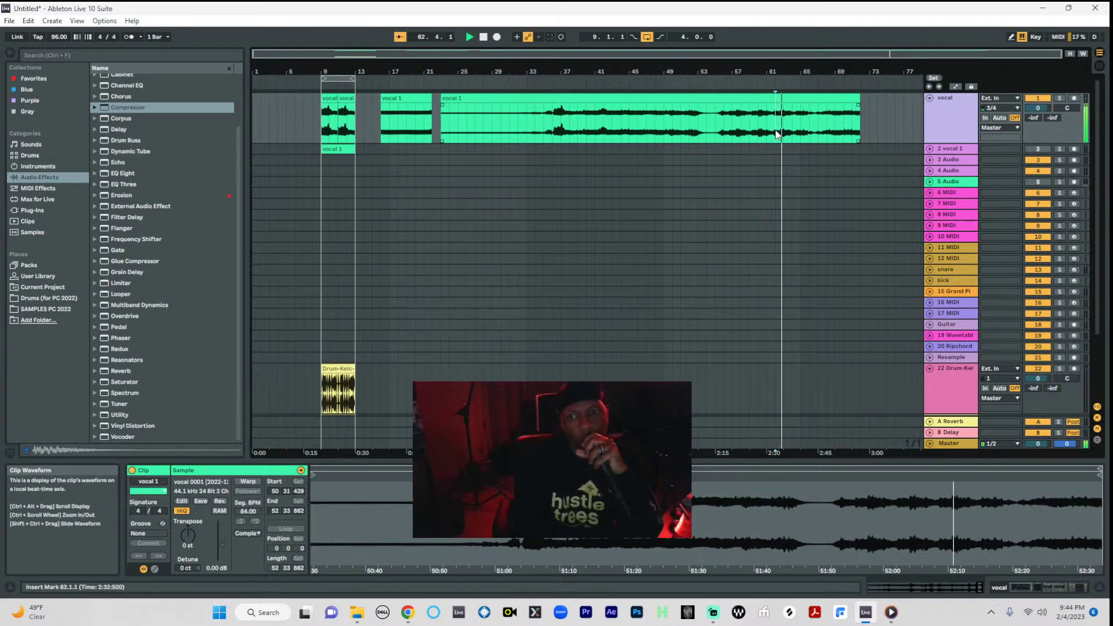
- Copy four bars of the long vocal clip starting at bar 62, paste them at bar 9 on audio track 3, and play the loop
left_click_drag(777, 133, 810, 144)
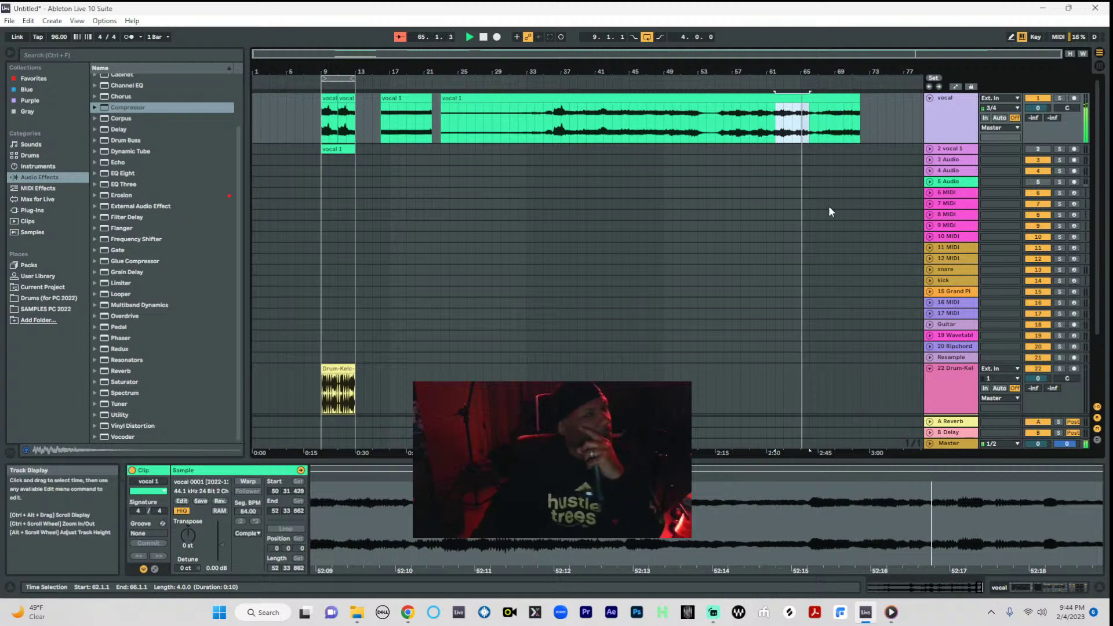
left_click(323, 161)
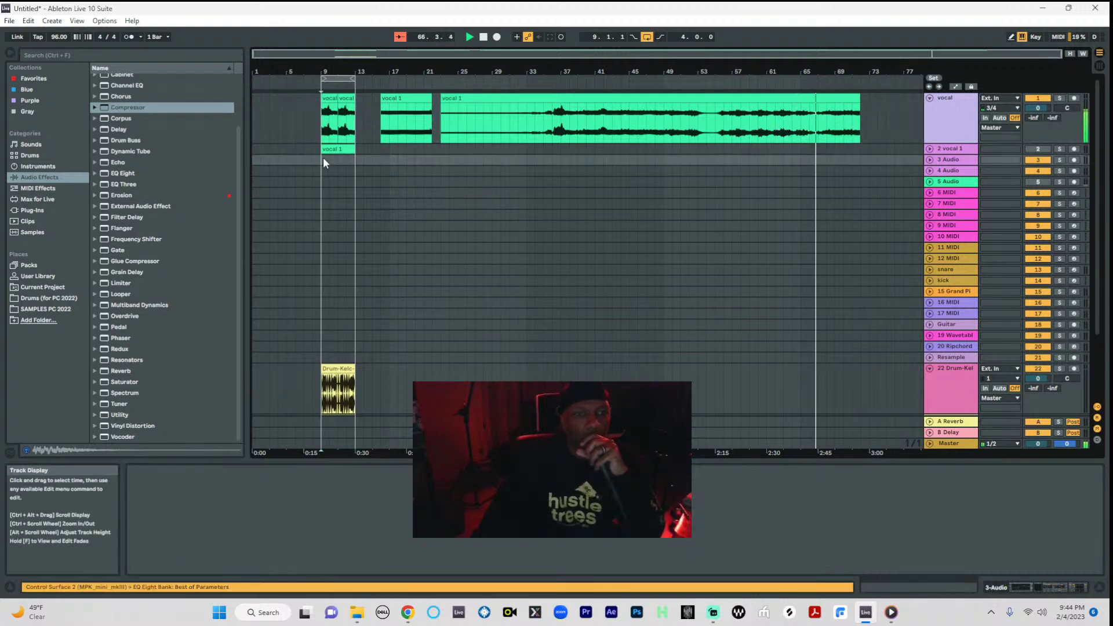
key("ctrl+v")
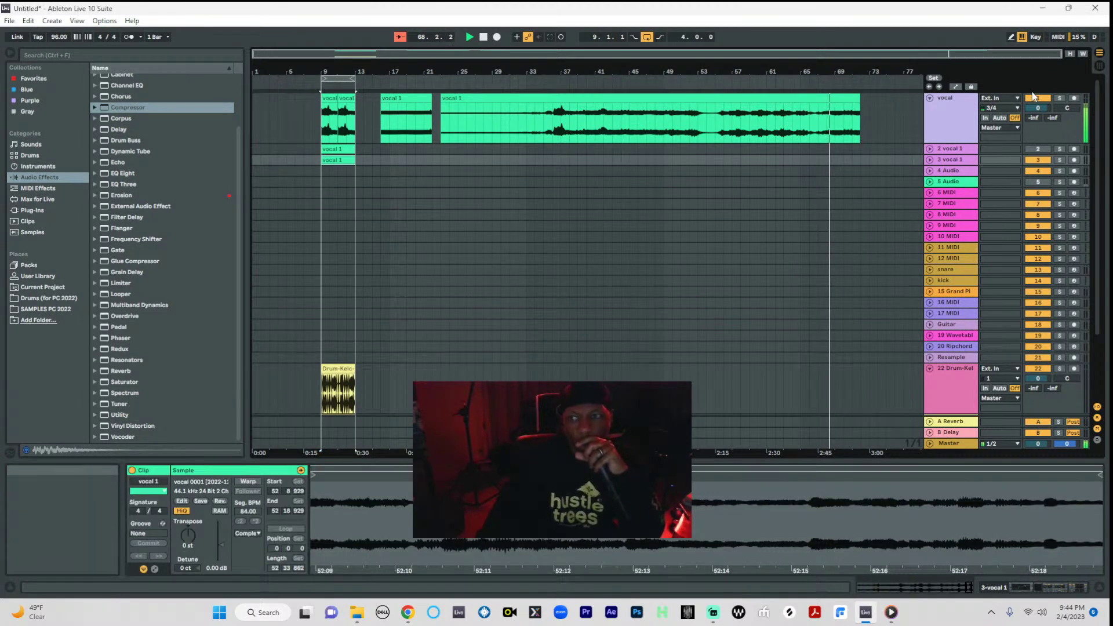
left_click(347, 77)
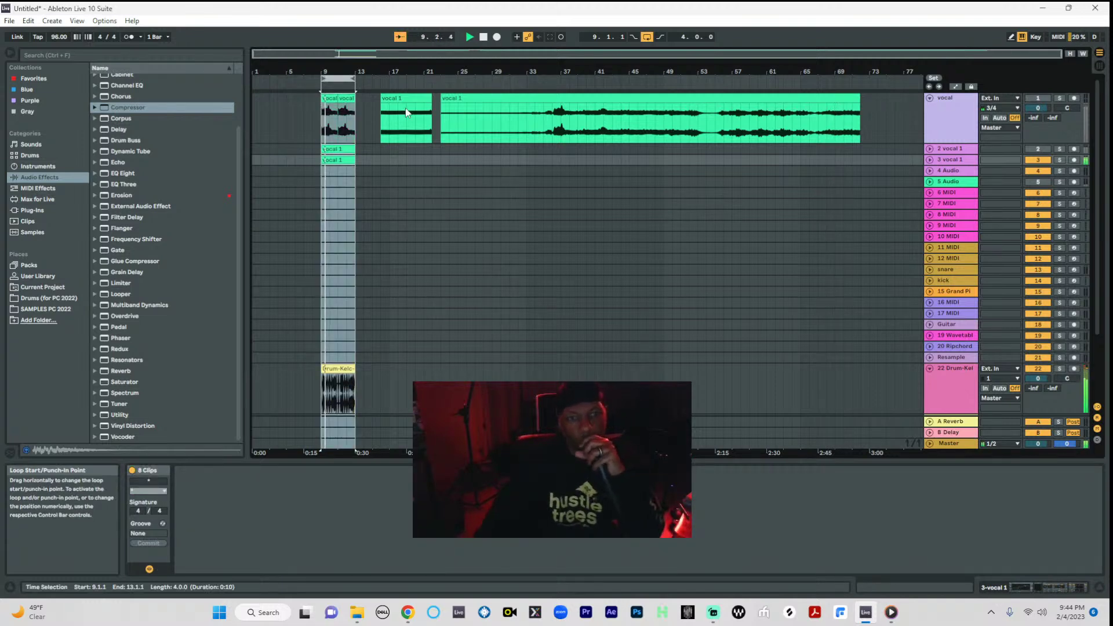
- Turn on Warp for the four-bar vocal clip on track 3, keeping its current timing
left_click(349, 160)
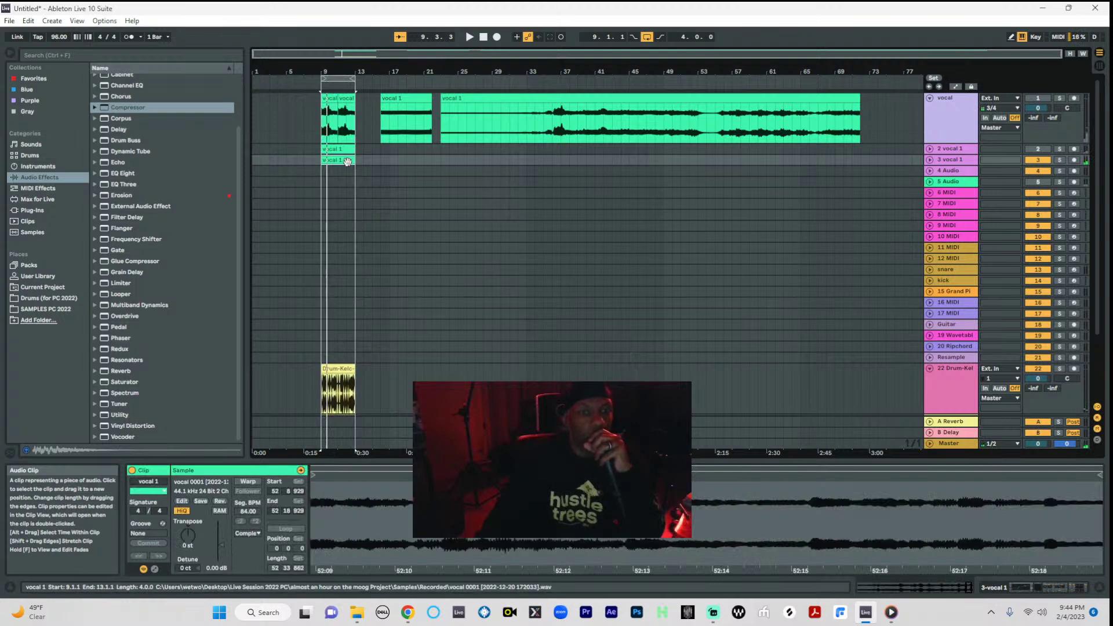
left_click(247, 481)
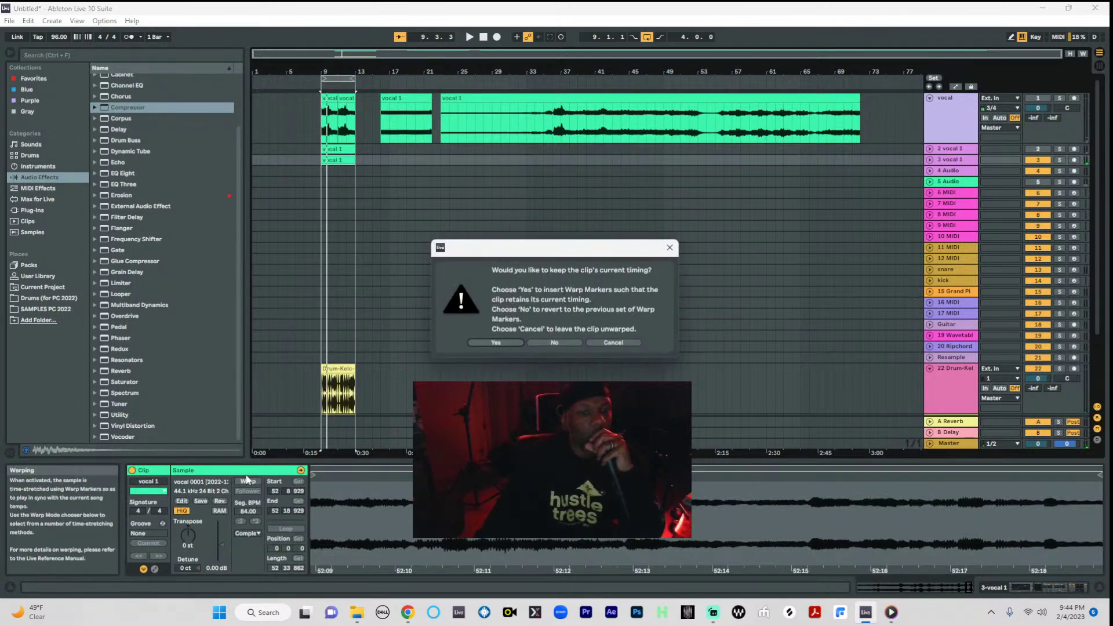
left_click(510, 342)
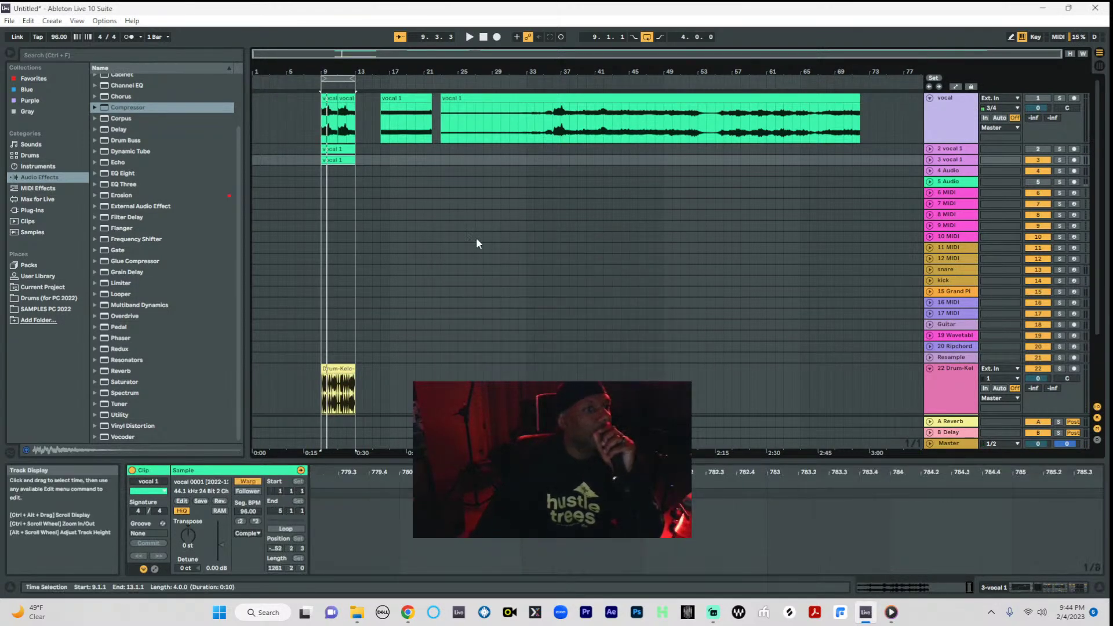
left_click(29, 21)
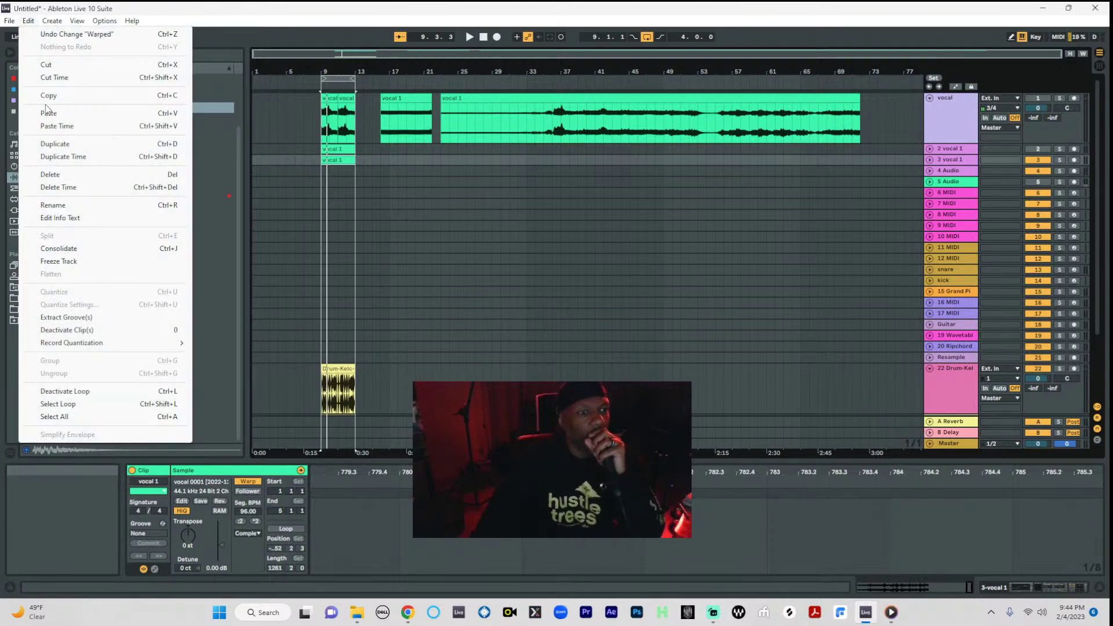
mouse_move(80, 21)
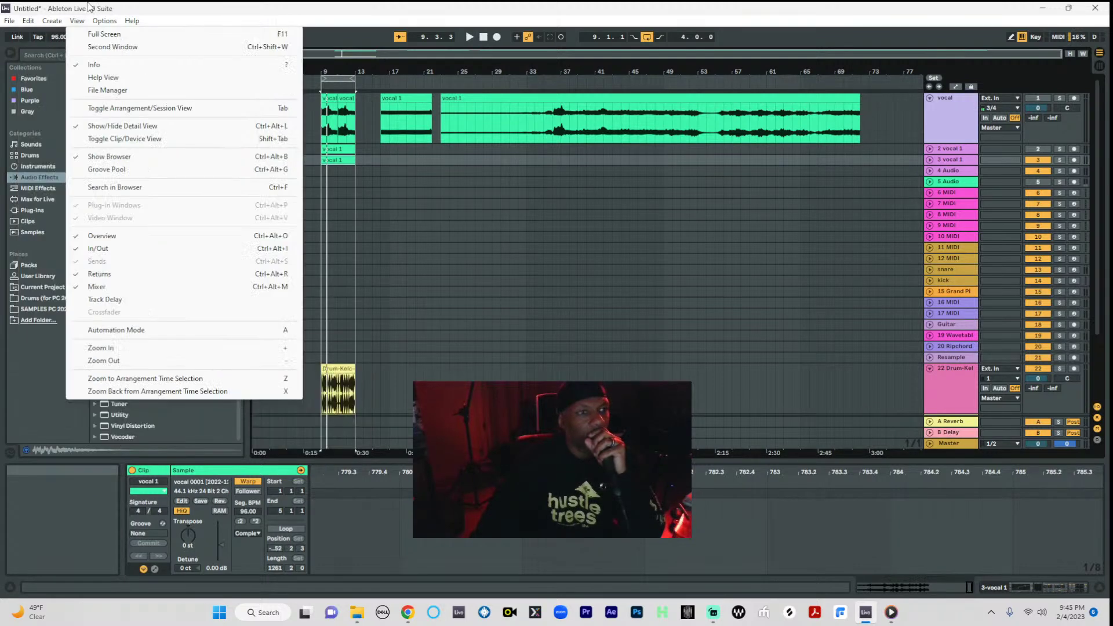
left_click(135, 14)
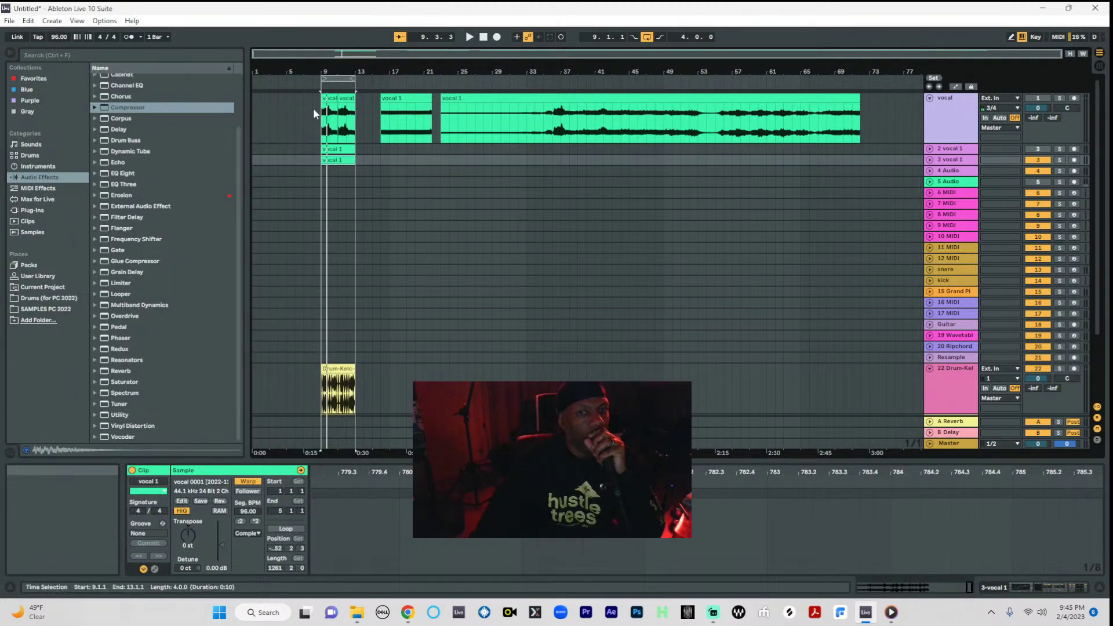
- Set the project tempo to 84 BPM and play the new vocal clip with the drum loop from bar 9
left_click(61, 38)
type("84")
key("Return")
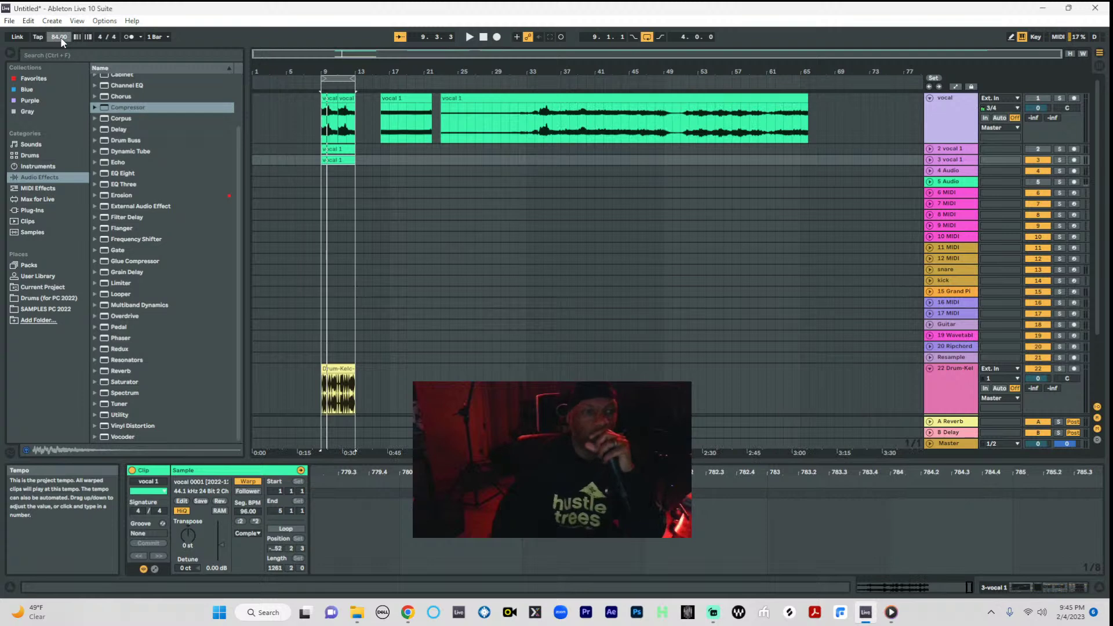
left_click_drag(335, 72, 439, 71)
key("space")
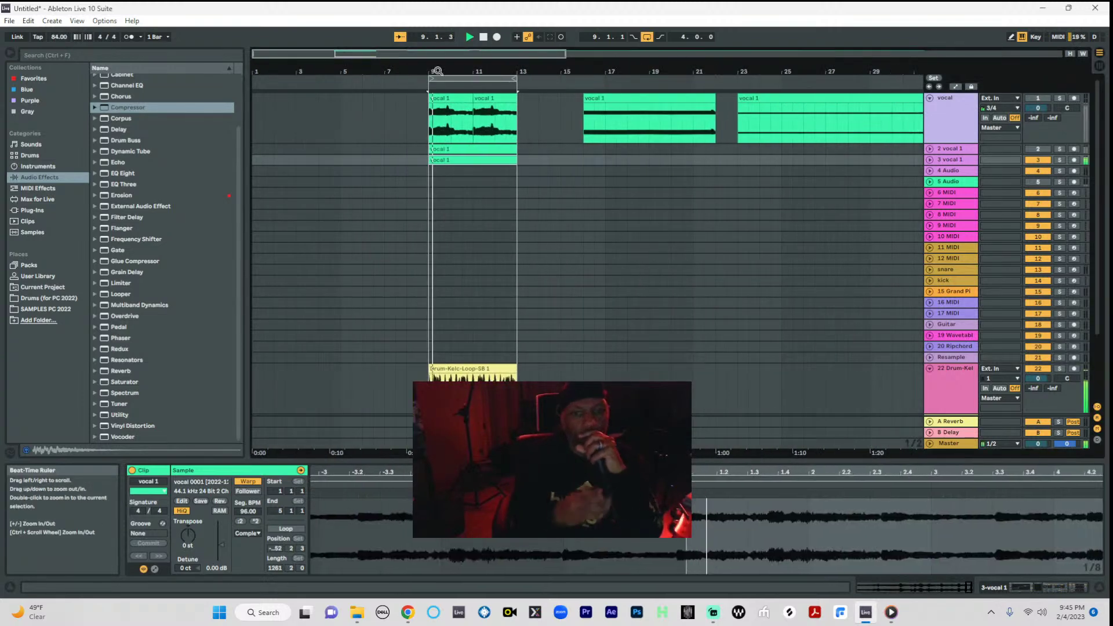
- Unfold track 3 and copy bar 10 of its vocal clip over bar 12
left_click(932, 160)
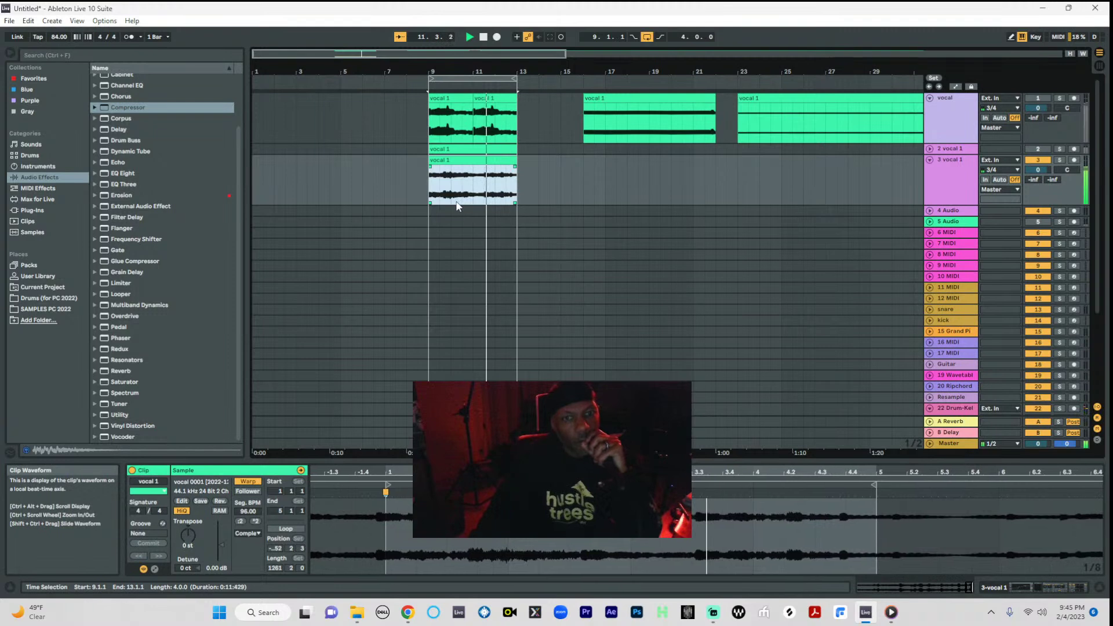
left_click_drag(452, 191, 474, 197)
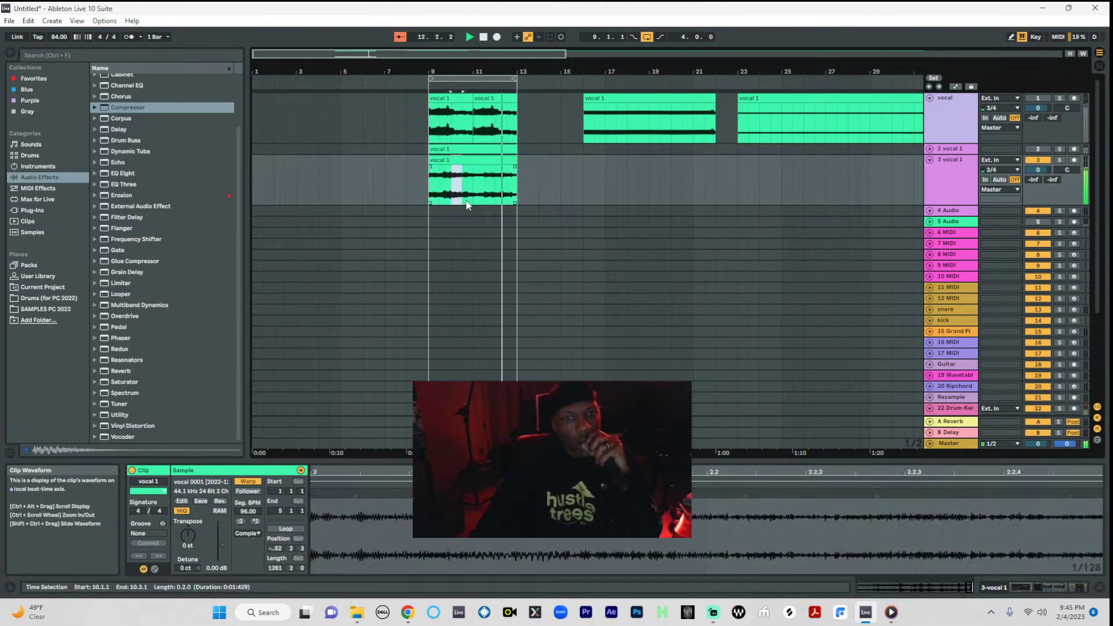
left_click(497, 190)
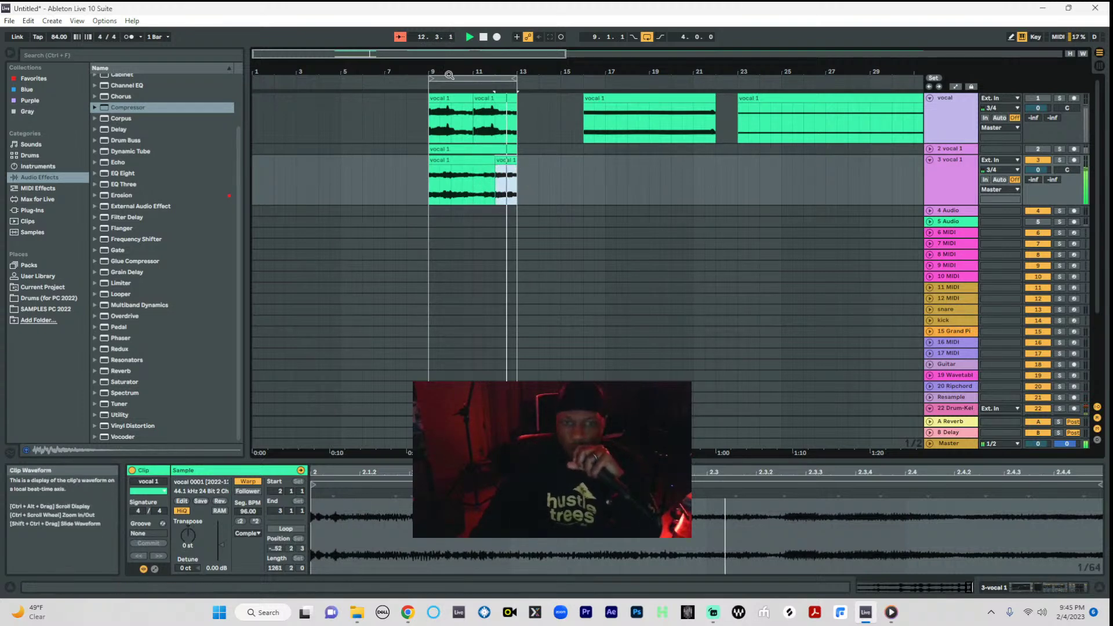
- Split off the first two beats of track 3's vocal at bar 9, nudge them slightly later, fill the gap at the start, and play the loop
left_click_drag(441, 74, 432, 130)
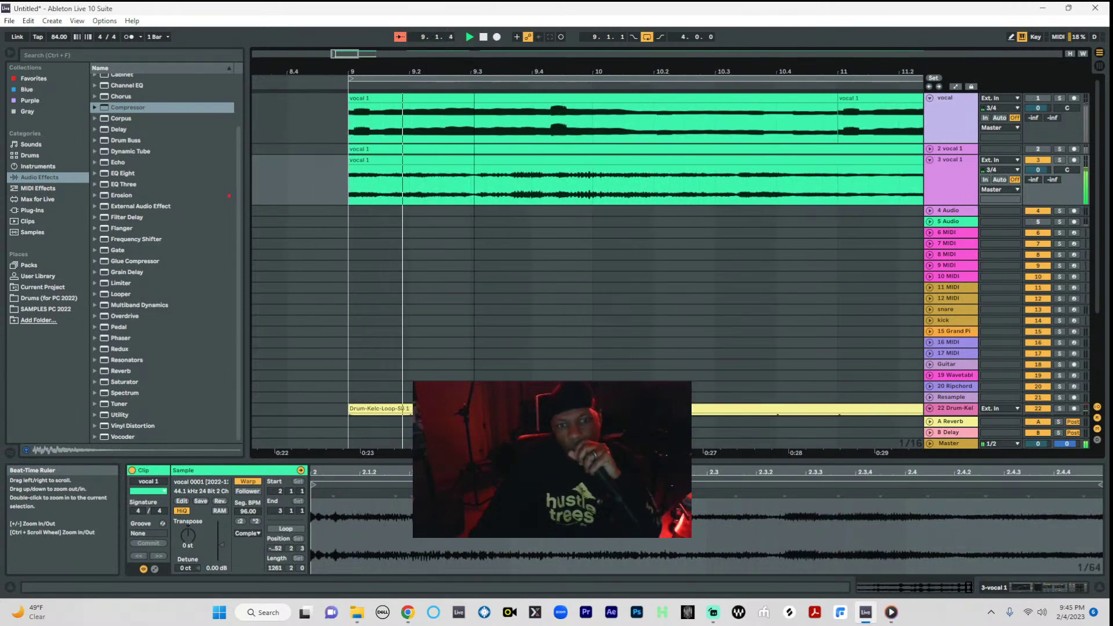
left_click(398, 184)
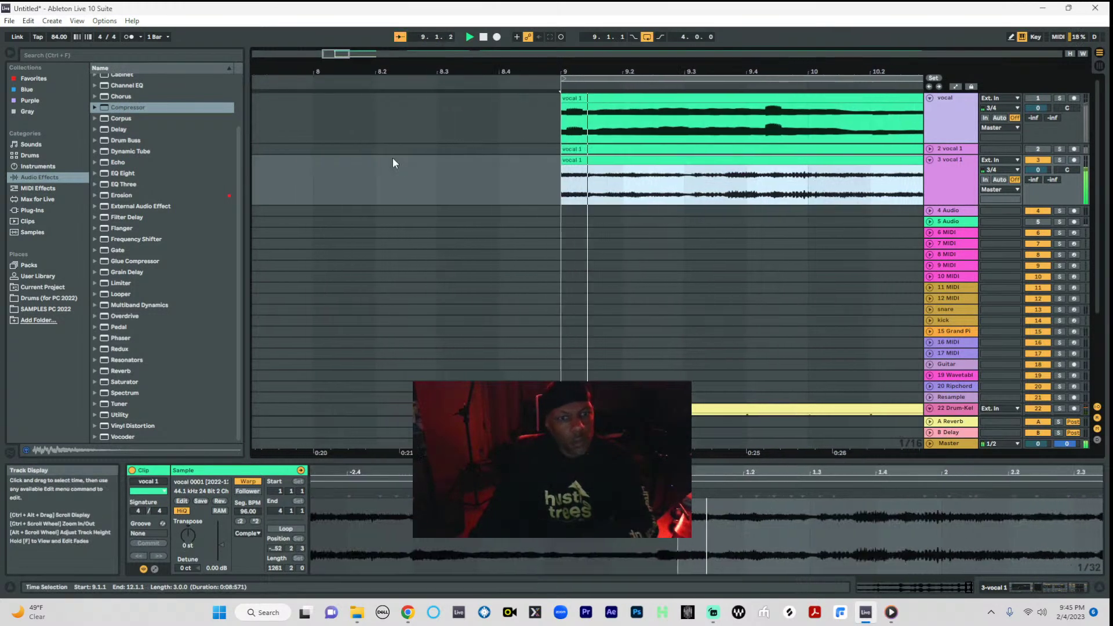
left_click(626, 195)
left_click_drag(626, 195, 490, 195)
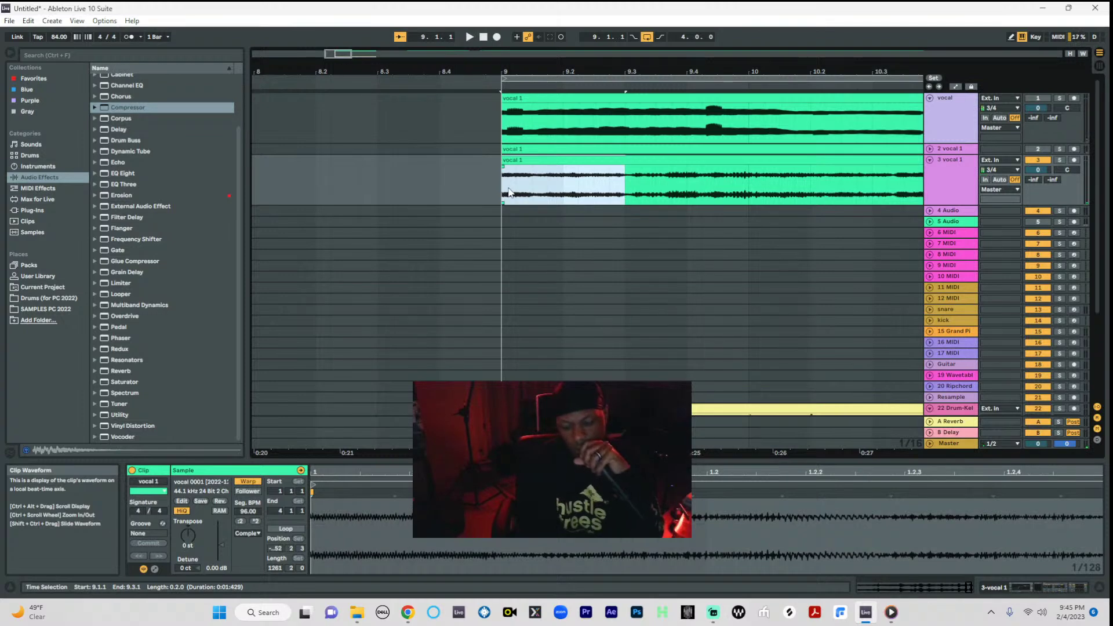
key("ctrl+e")
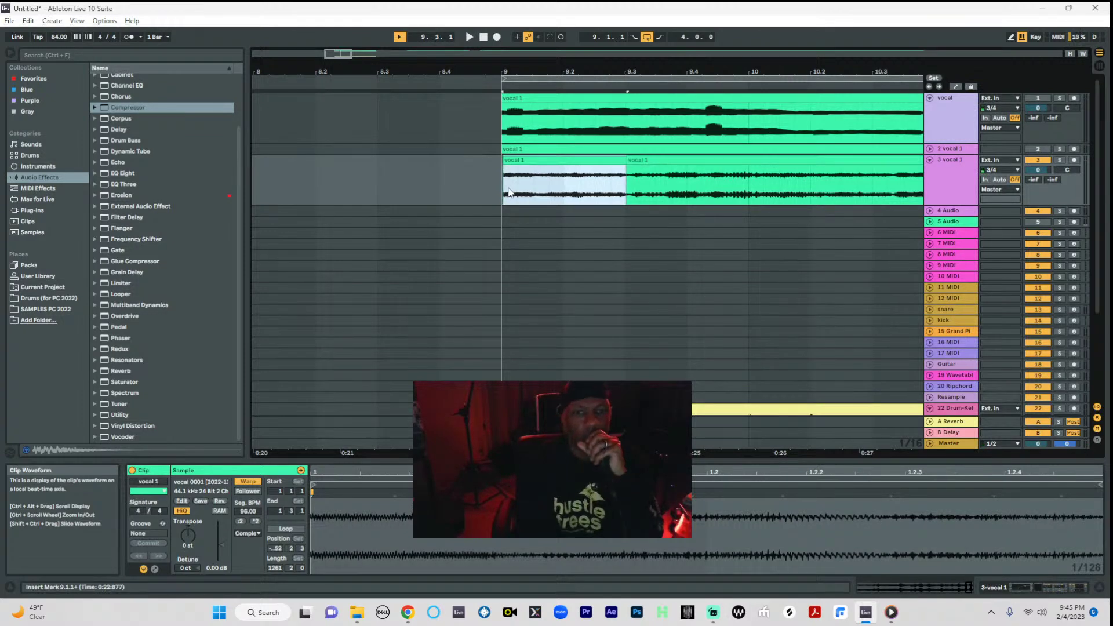
left_click_drag(509, 192, 501, 163)
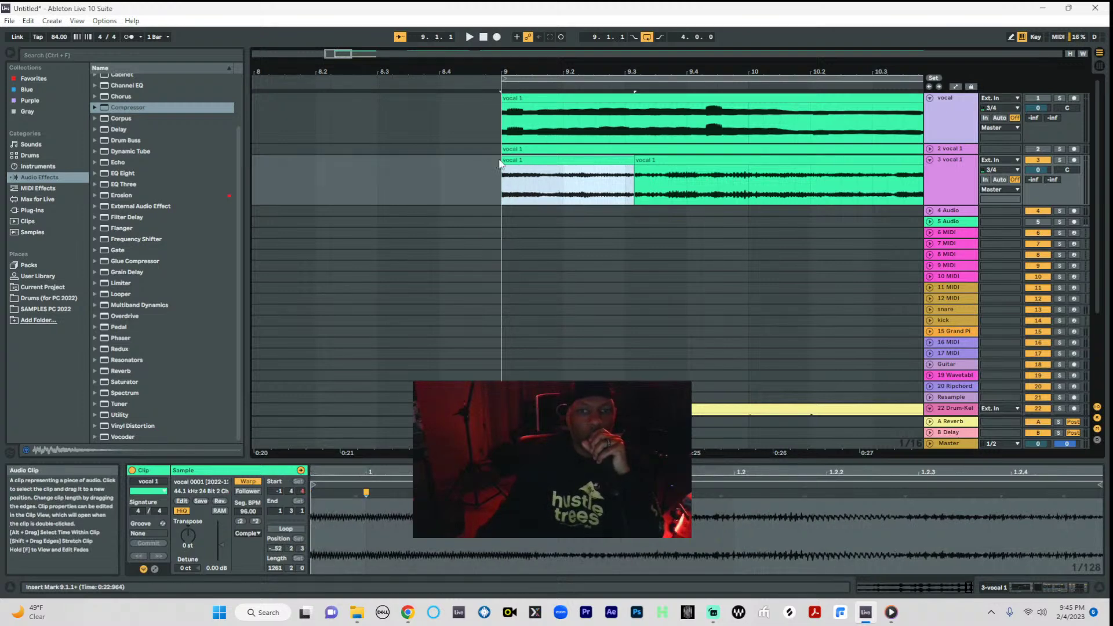
key("space")
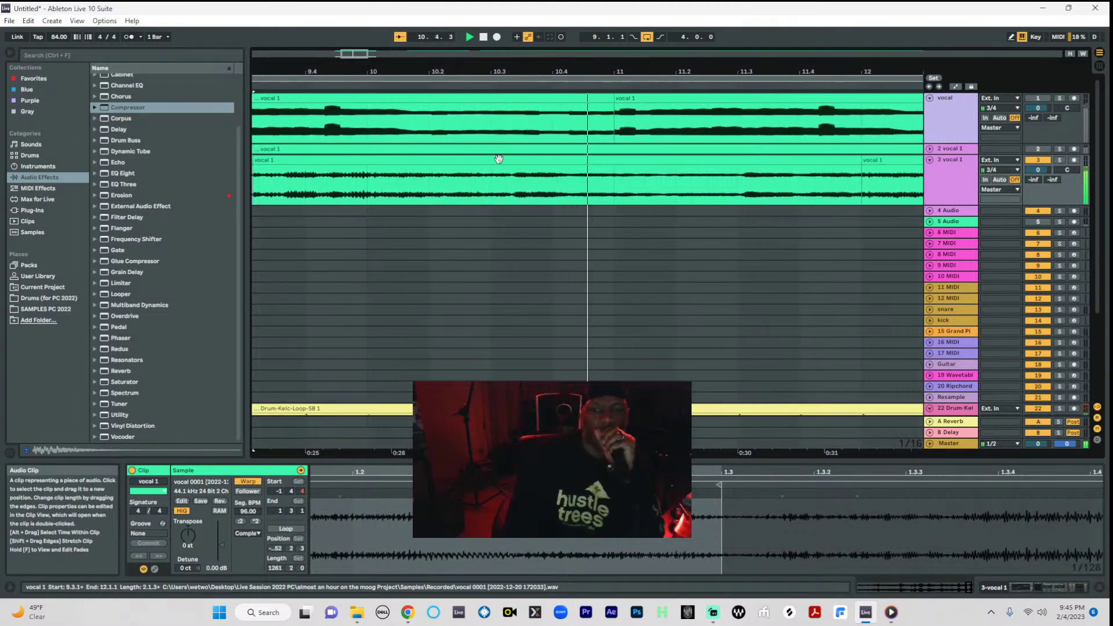
- Select MIDI track 6 and check the record quantization options
left_click(958, 210)
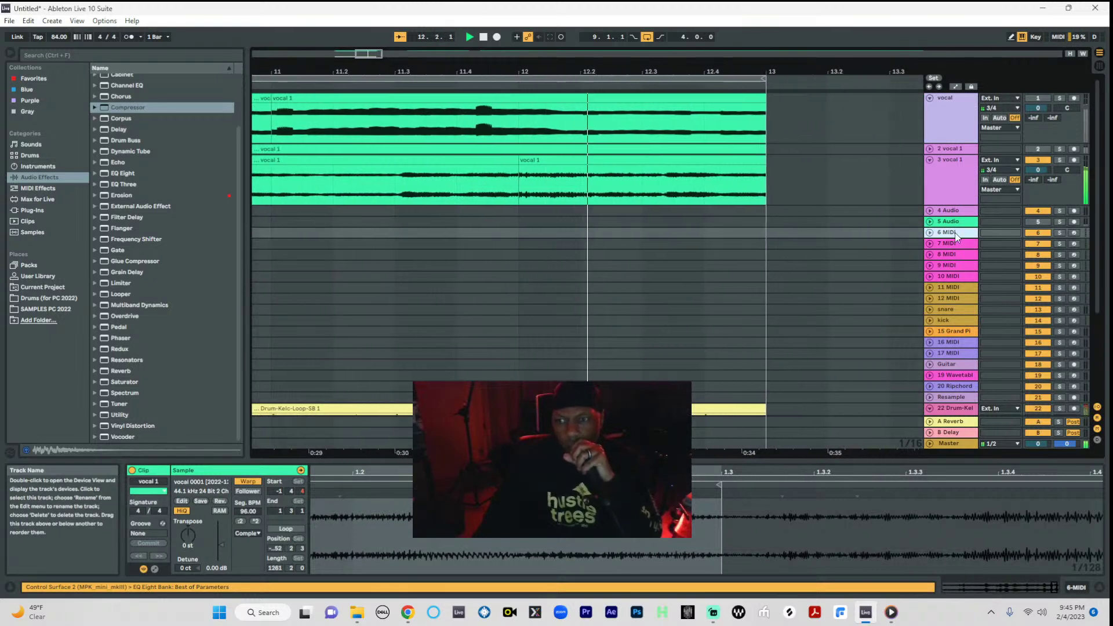
left_click(955, 231)
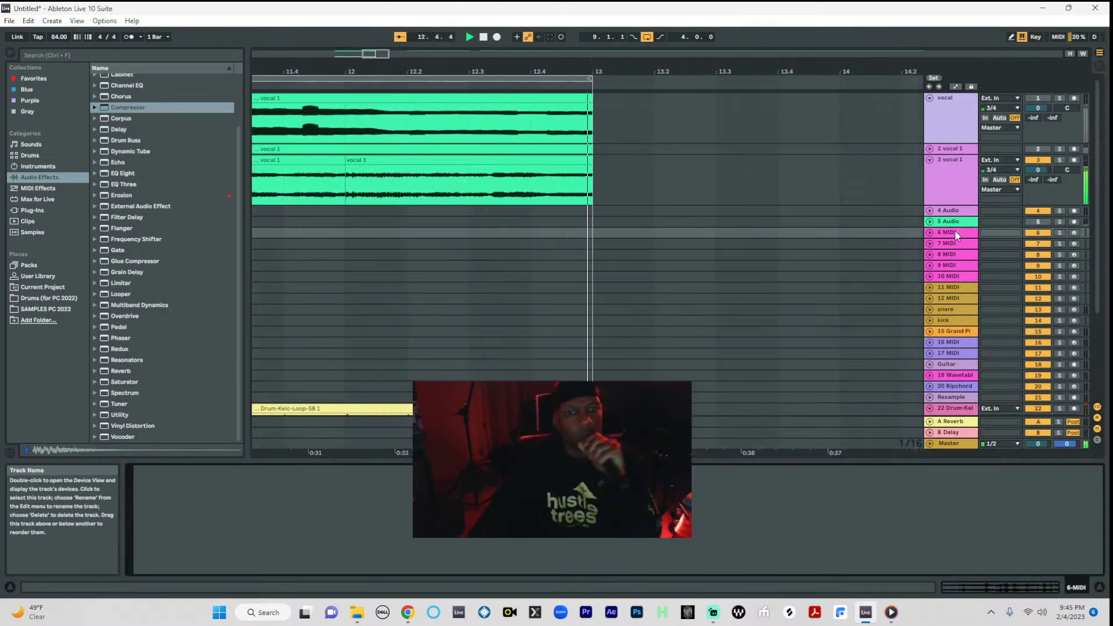
left_click(29, 21)
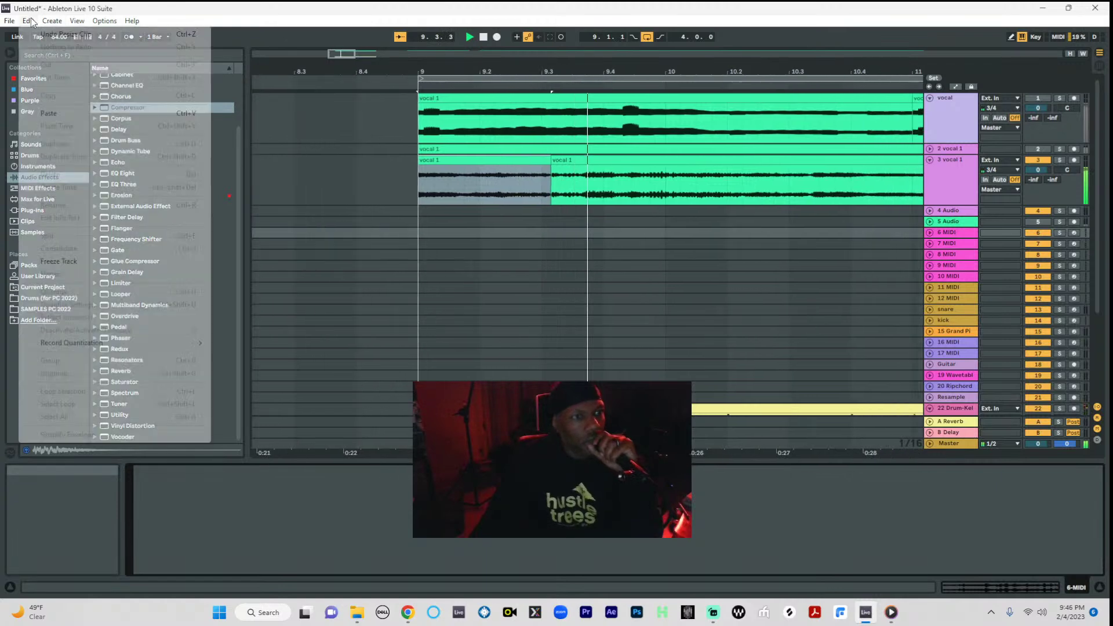
mouse_move(191, 343)
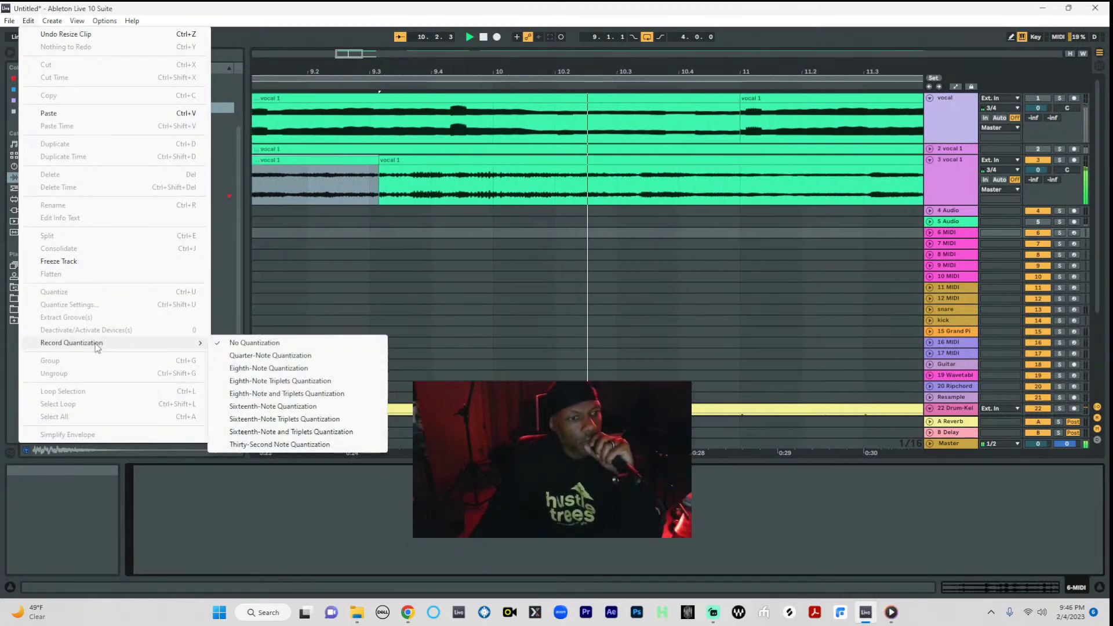
left_click(252, 14)
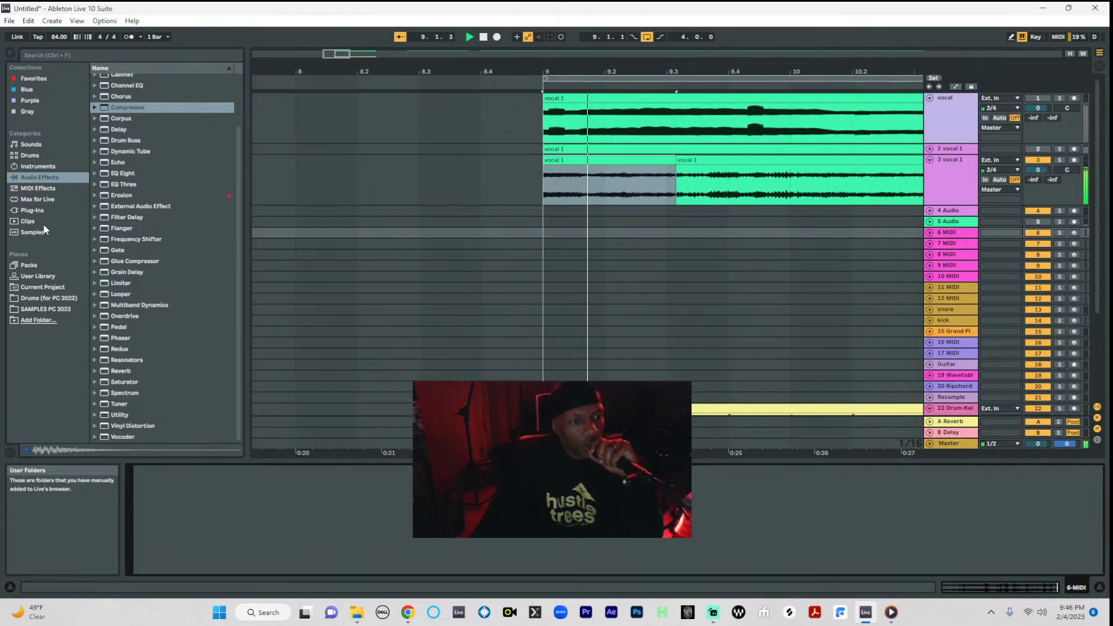
- Browse the VST3 plug-ins and load Surge from Surge Synth Team onto track 6
left_click(31, 210)
left_click(101, 189)
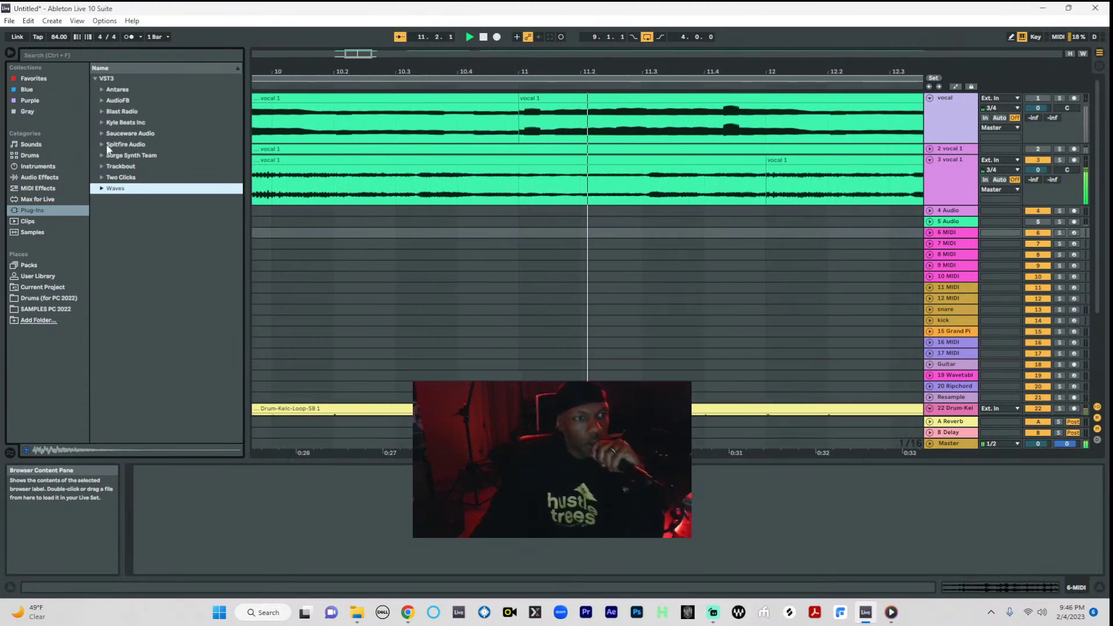
left_click(102, 111)
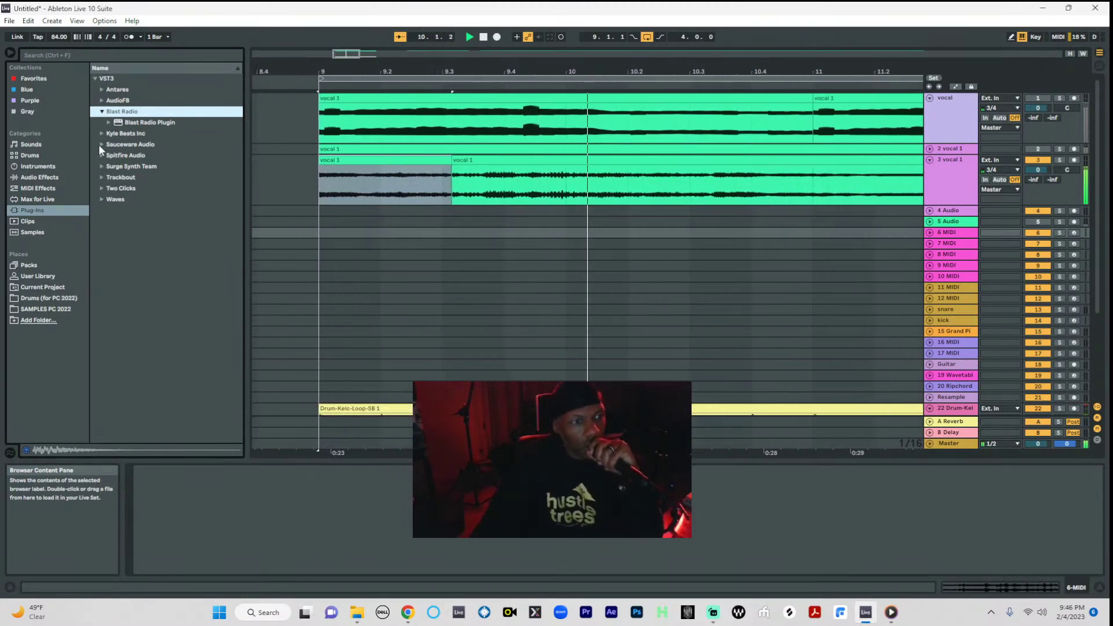
left_click(100, 165)
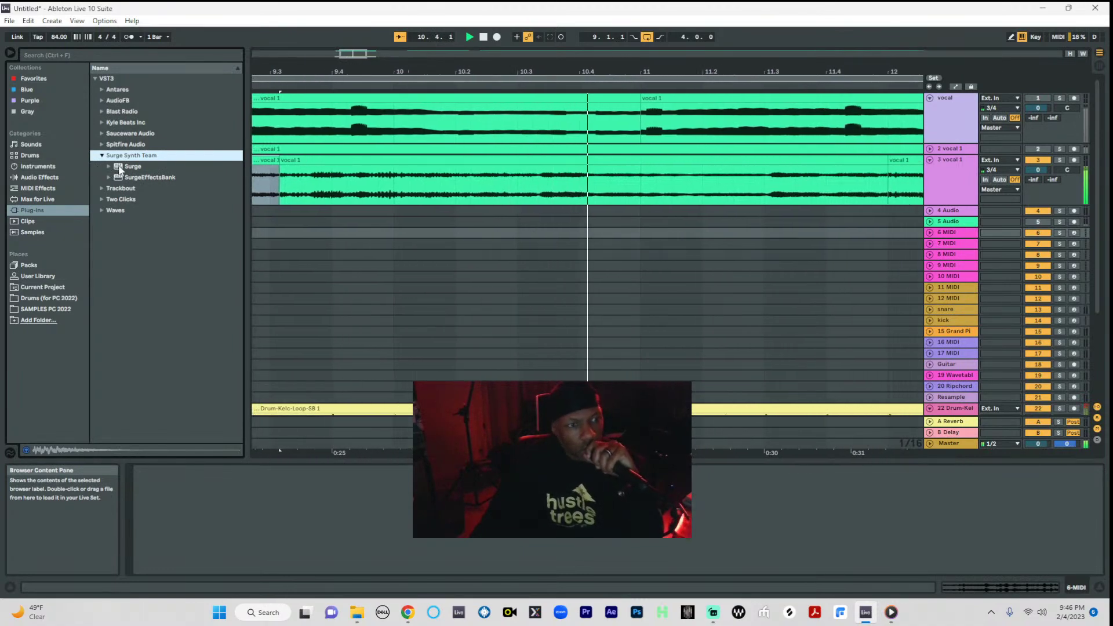
left_click_drag(120, 169, 229, 418)
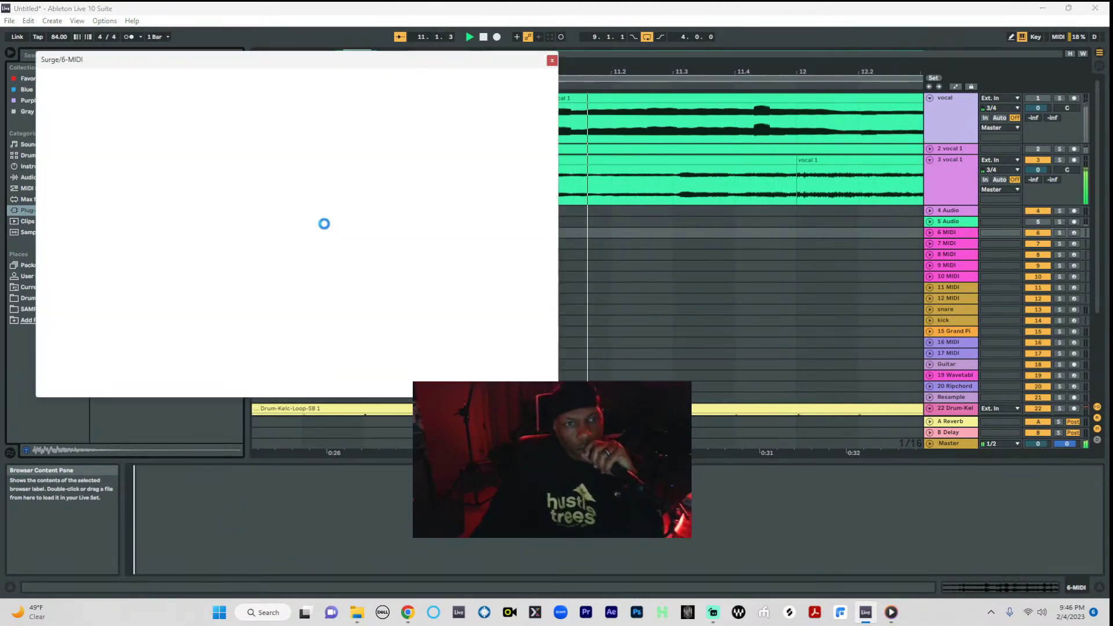
- Load the Sub Square patch from the factory Basses in Surge
left_click(224, 87)
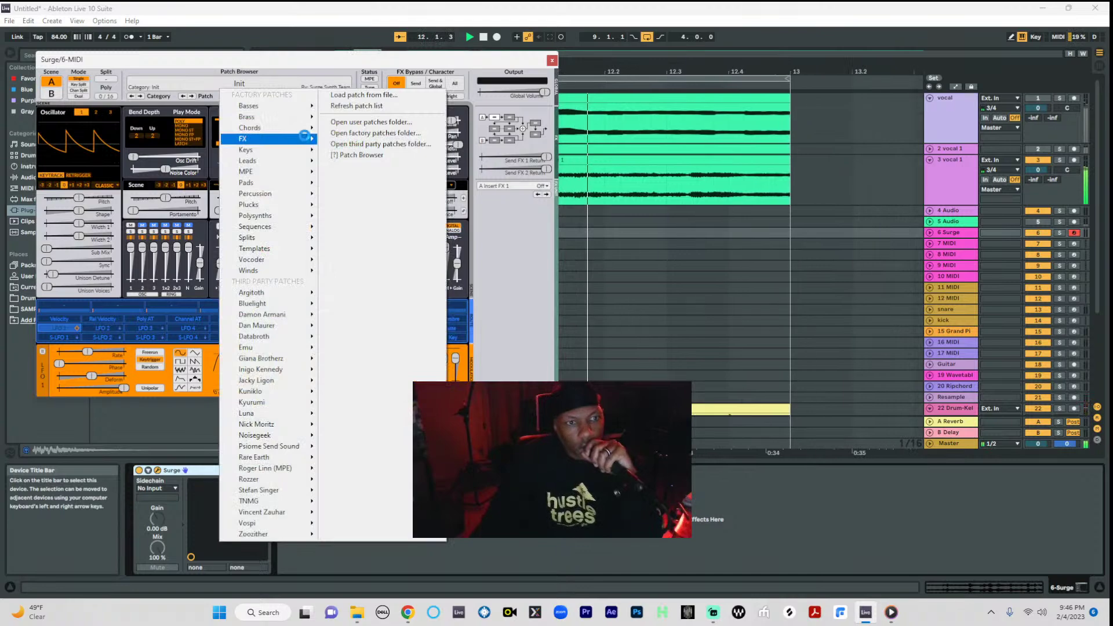
mouse_move(290, 105)
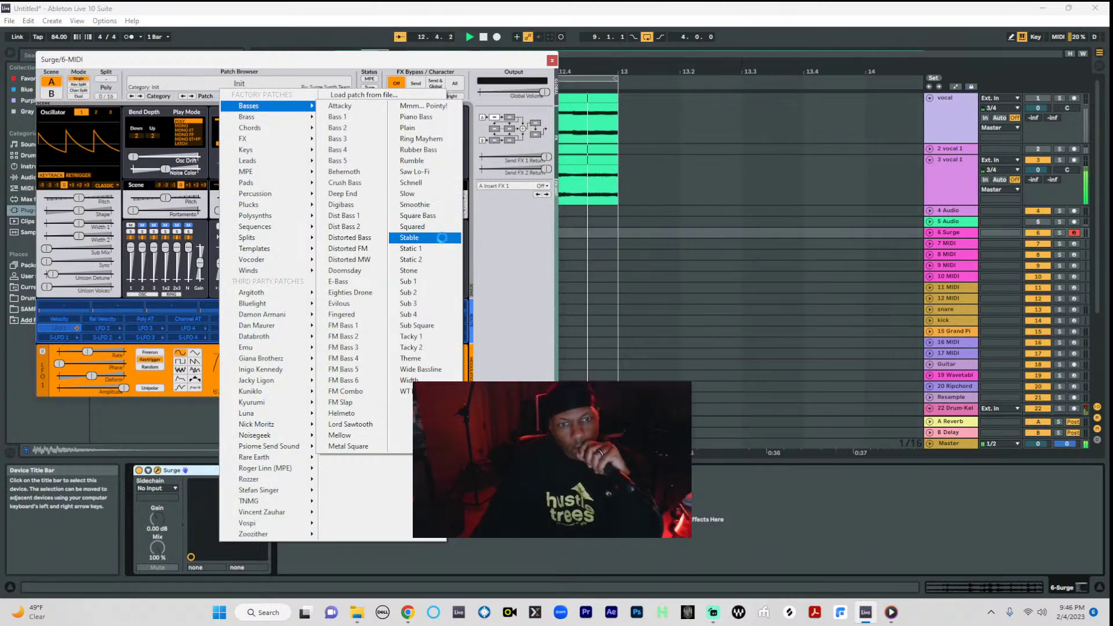
left_click(429, 325)
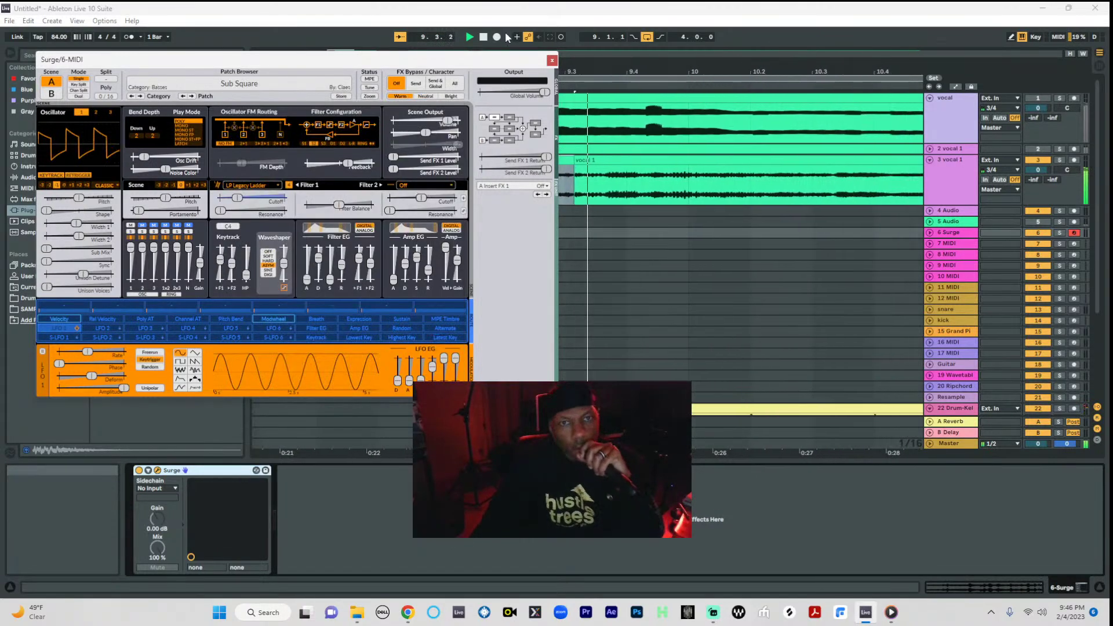
- Close the Surge window, record a bass part on track 6 over the bar 9 loop, enable MIDI overdub, and stop playback
left_click(552, 60)
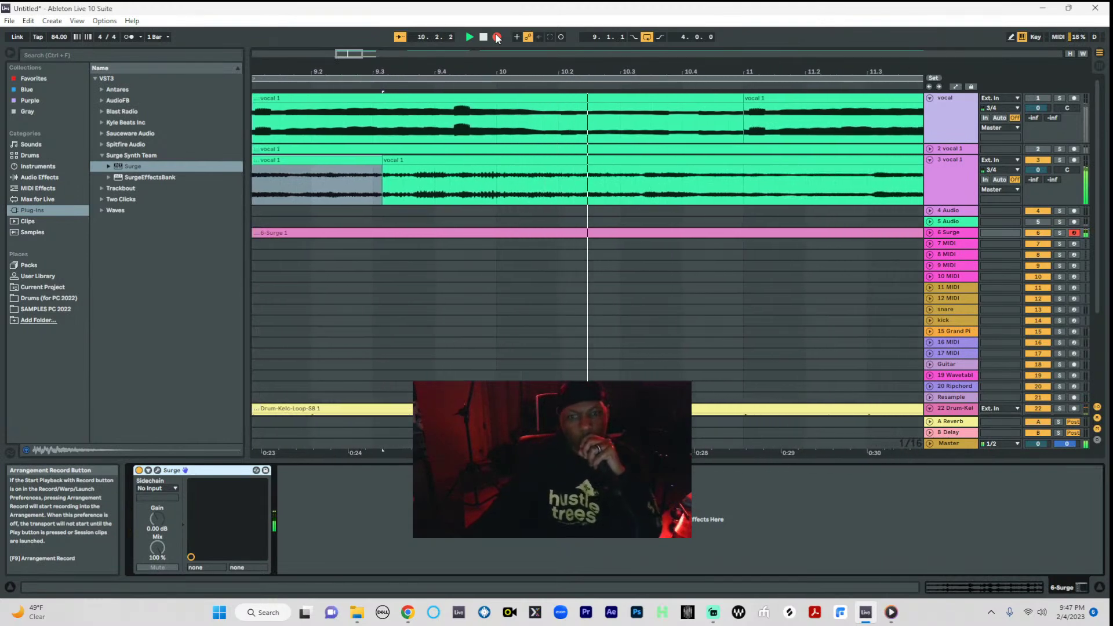
left_click(497, 38)
left_click(517, 37)
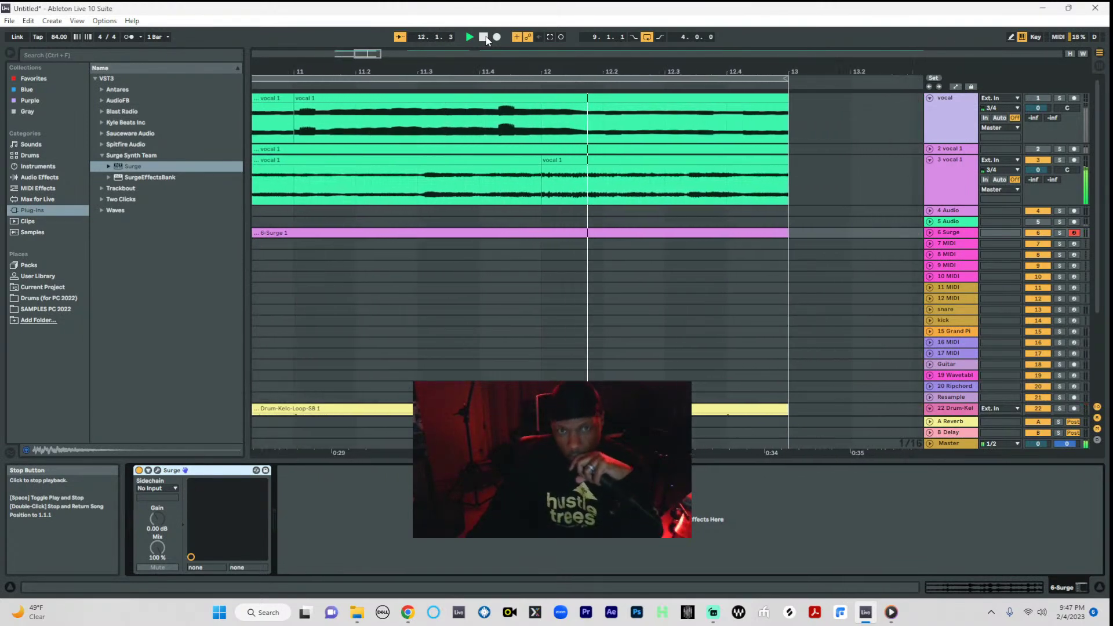
left_click(485, 38)
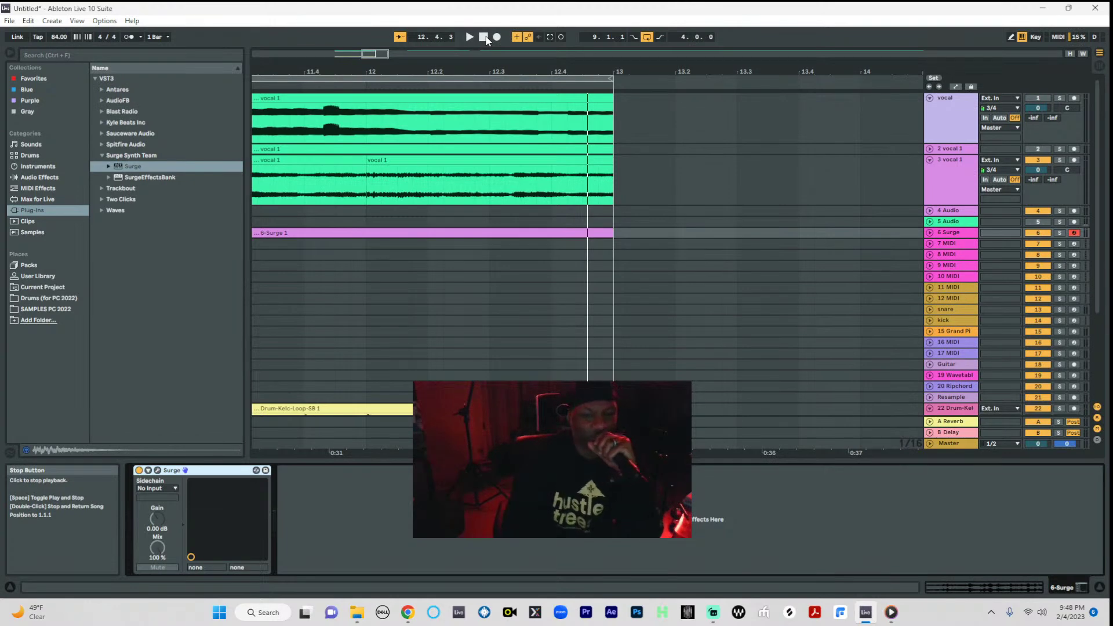
- Listen to the loop with the Surge bass, select track 7, and highlight the loop's range from bar 9 to 13
key("space")
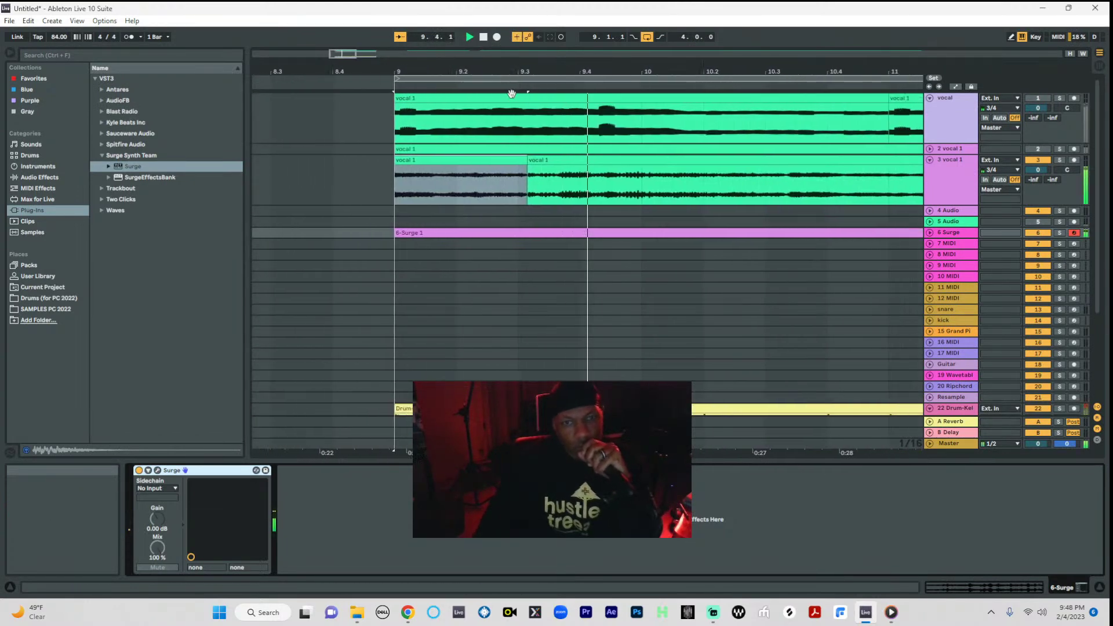
left_click_drag(554, 70, 437, 65)
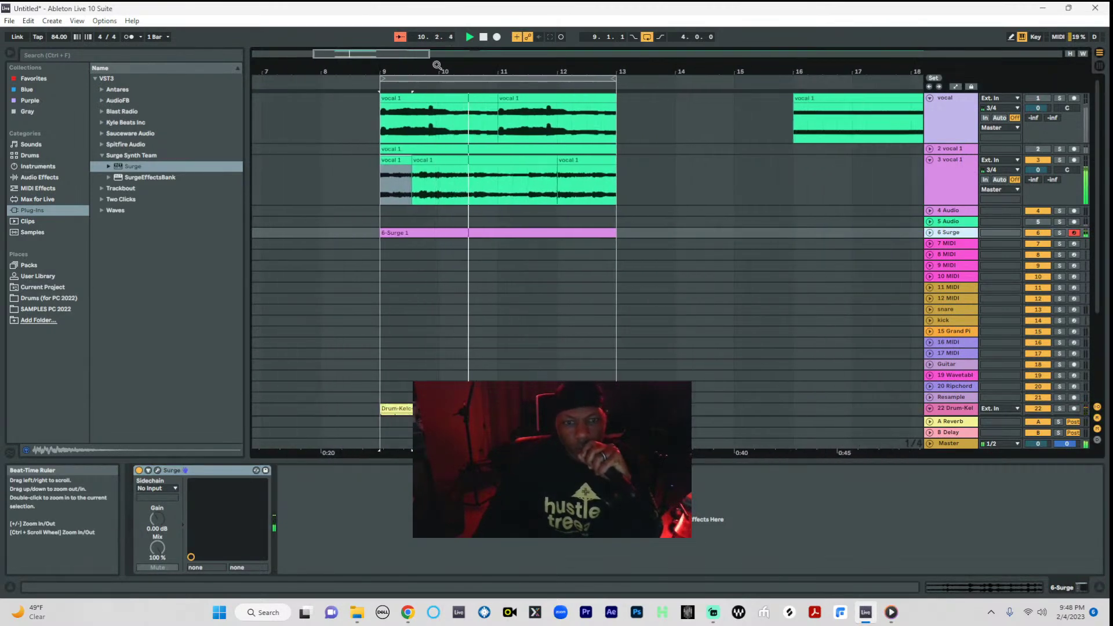
left_click(954, 243)
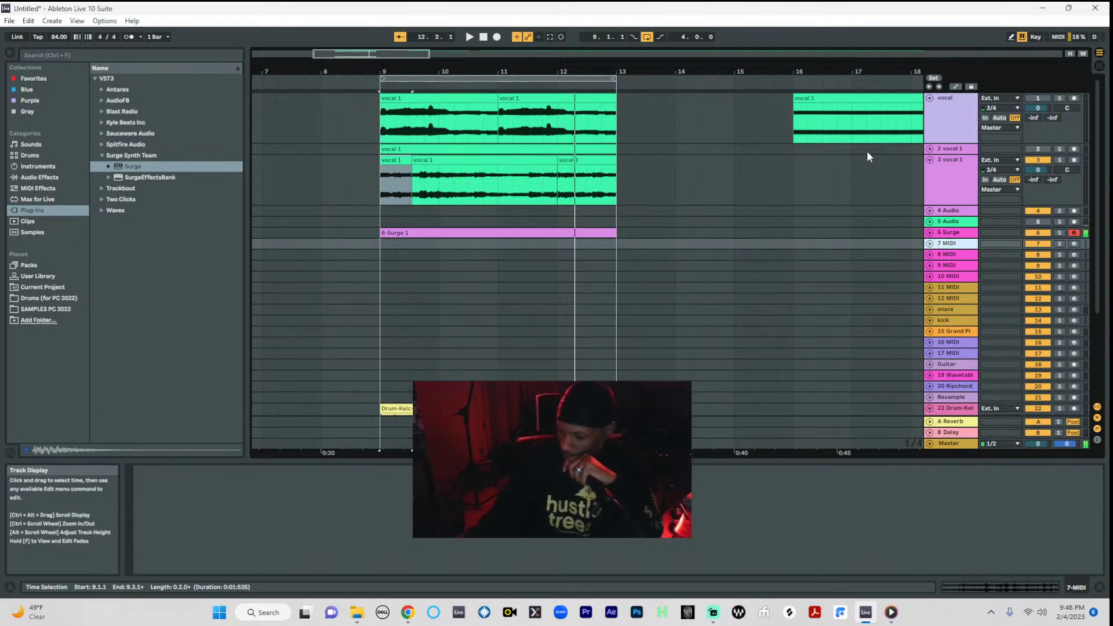
key("space")
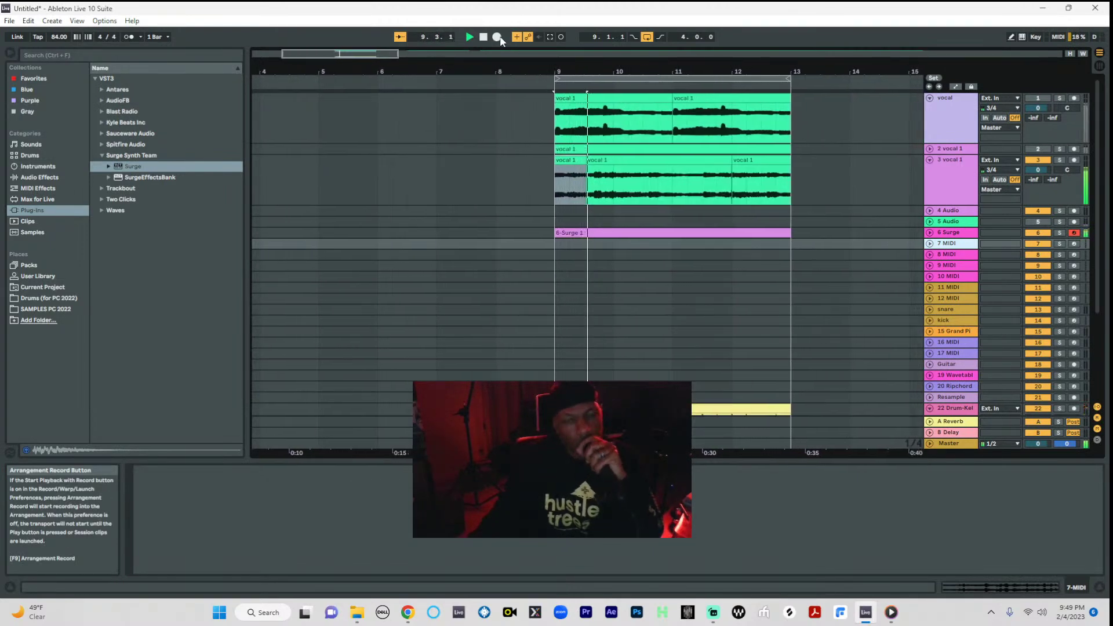
left_click(564, 79)
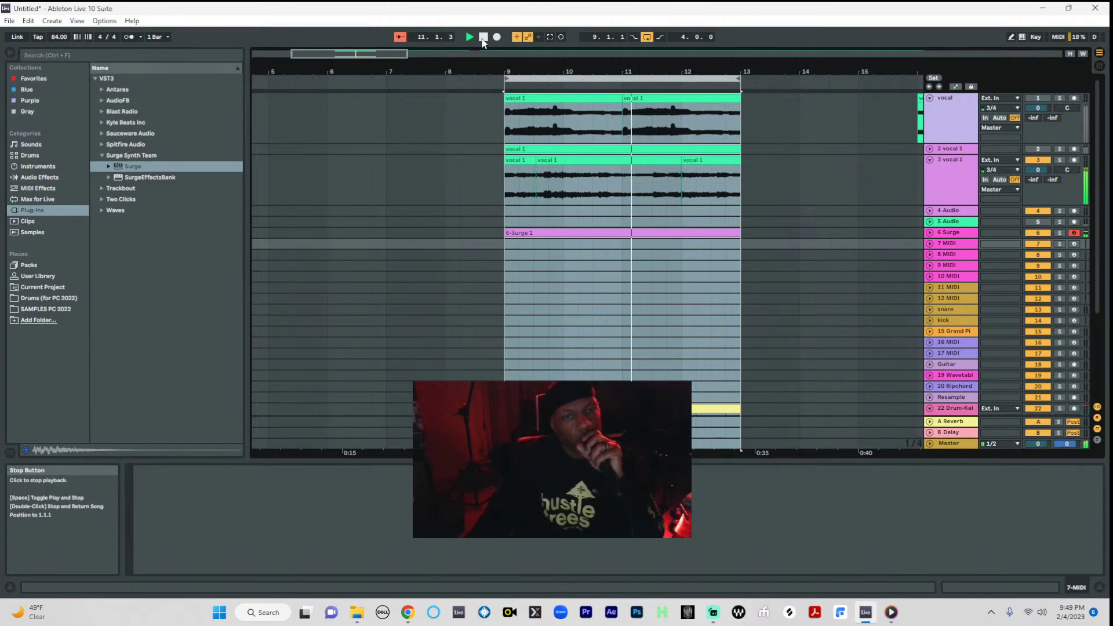
left_click(482, 38)
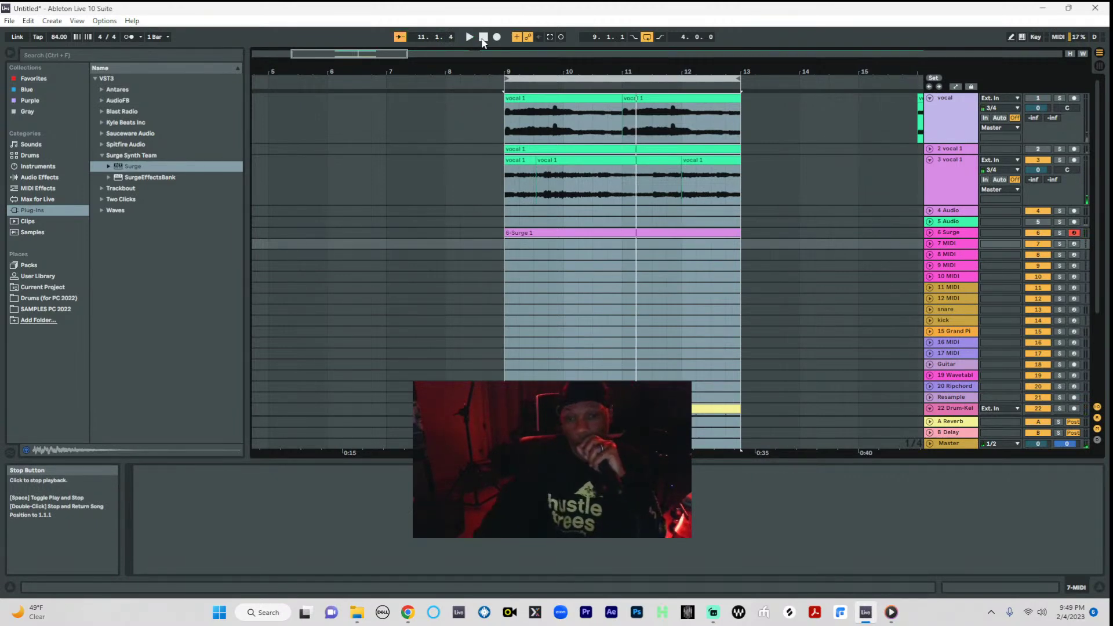
left_click_drag(629, 69, 339, 18)
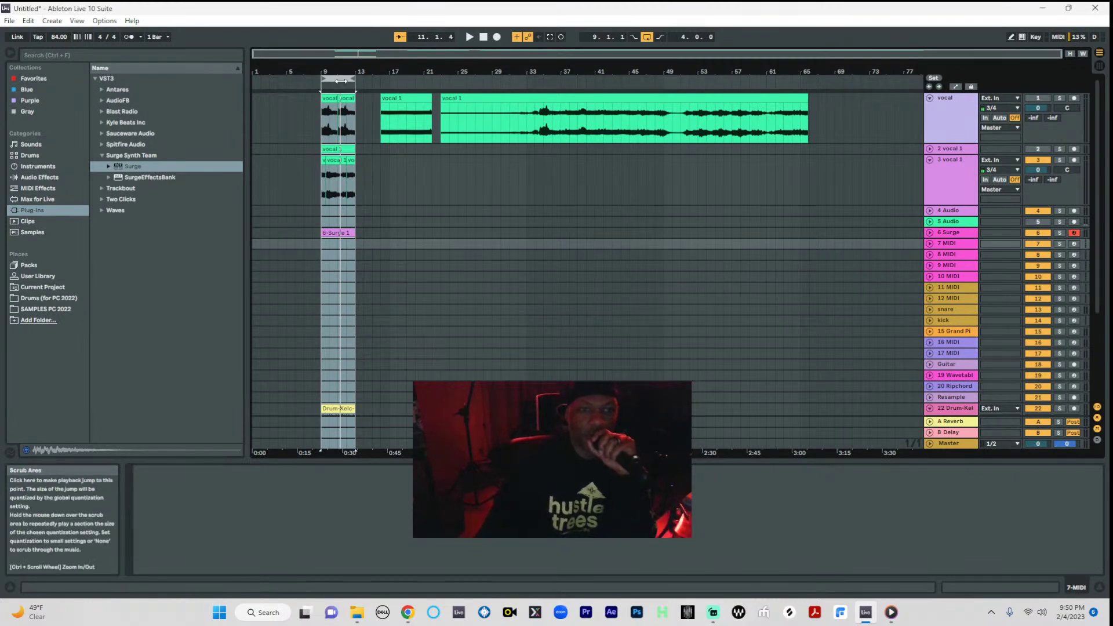
- Compare the loop with vocal tracks 2 and 3 switched in turn, leaving track 3 active and track 2 muted
key("space")
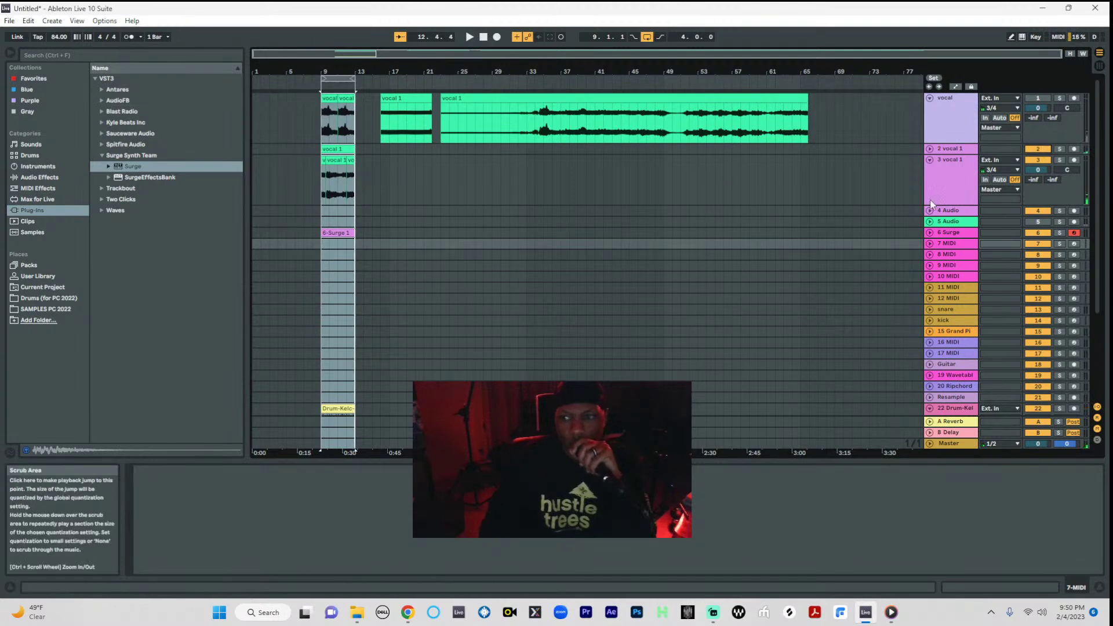
key("space")
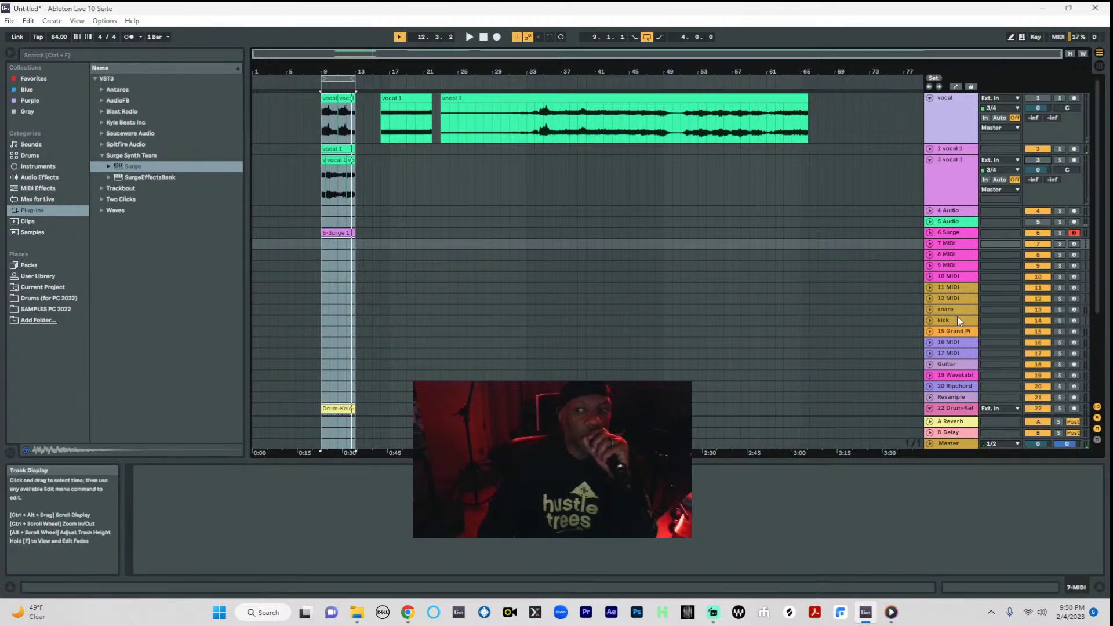
left_click(9, 21)
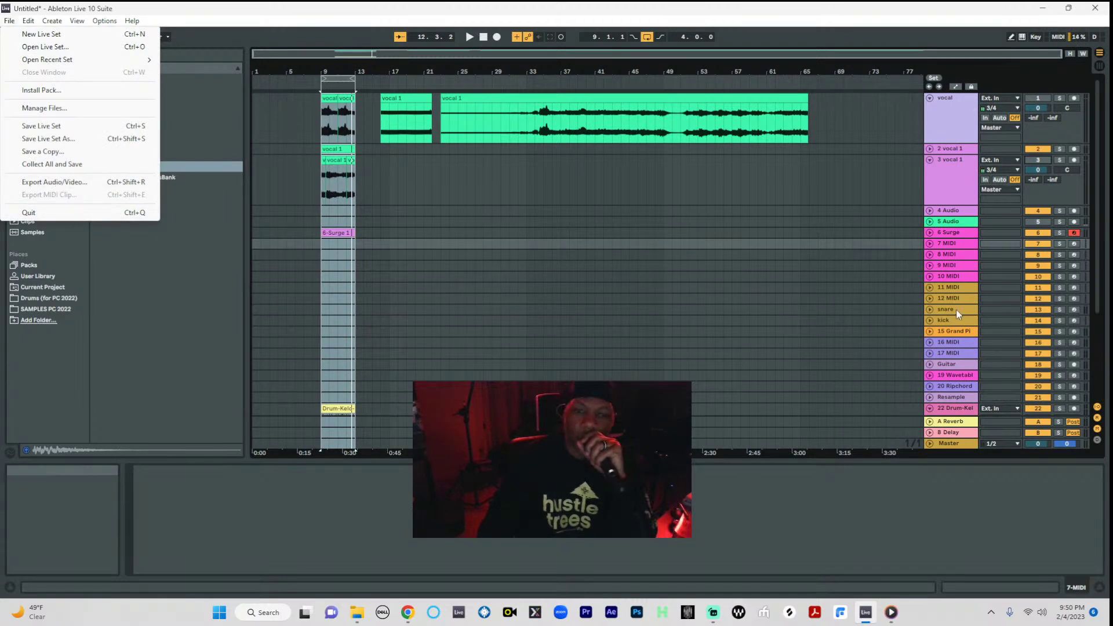
left_click(1046, 166)
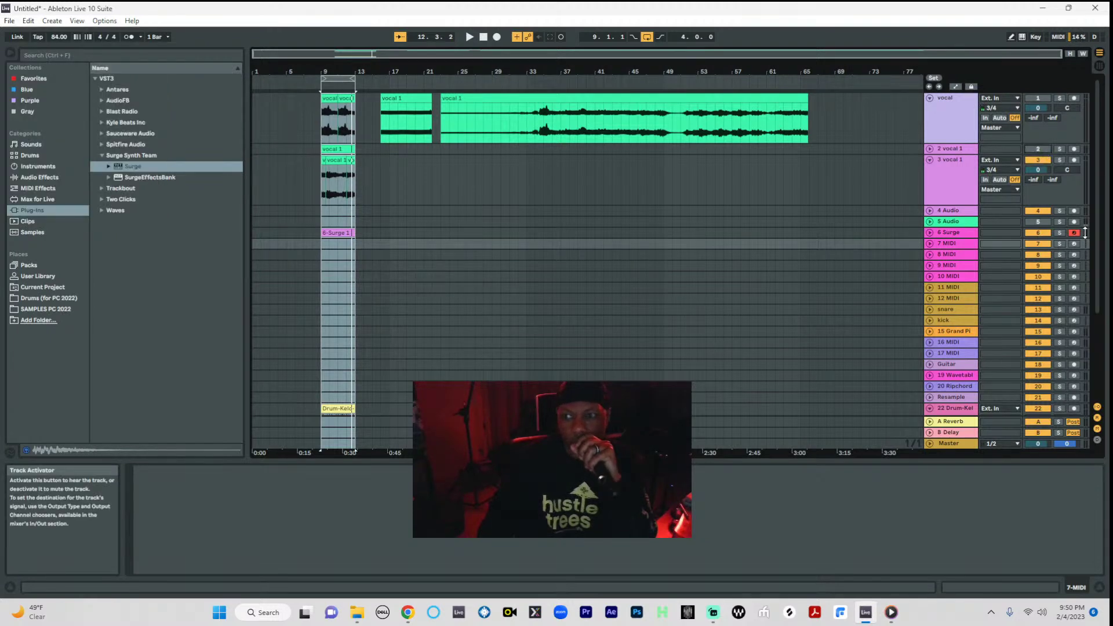
left_click(9, 22)
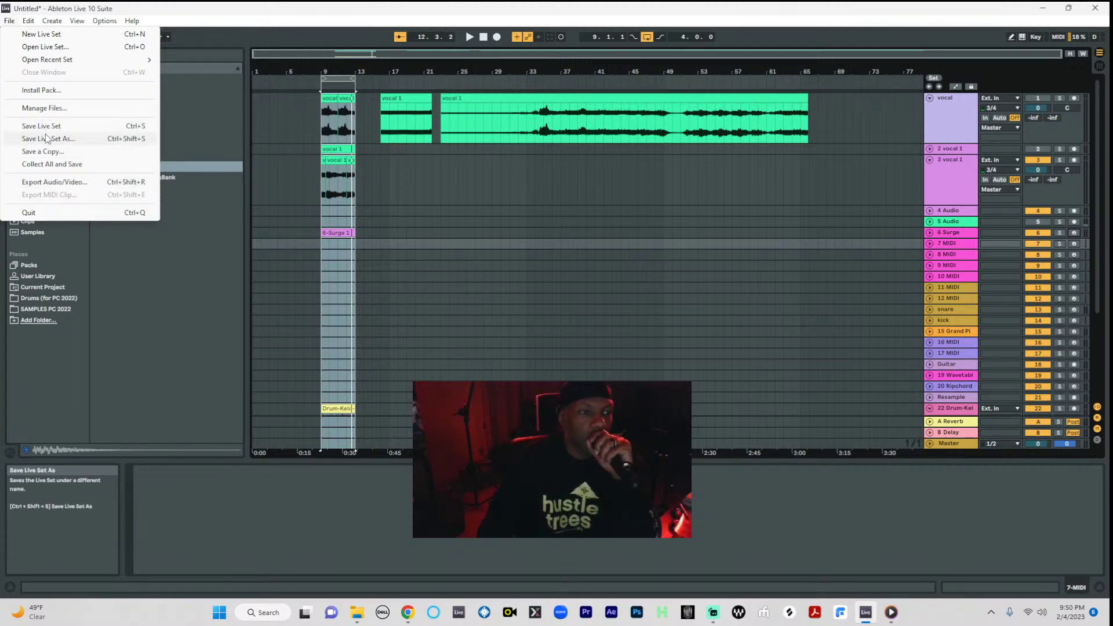
left_click(344, 75)
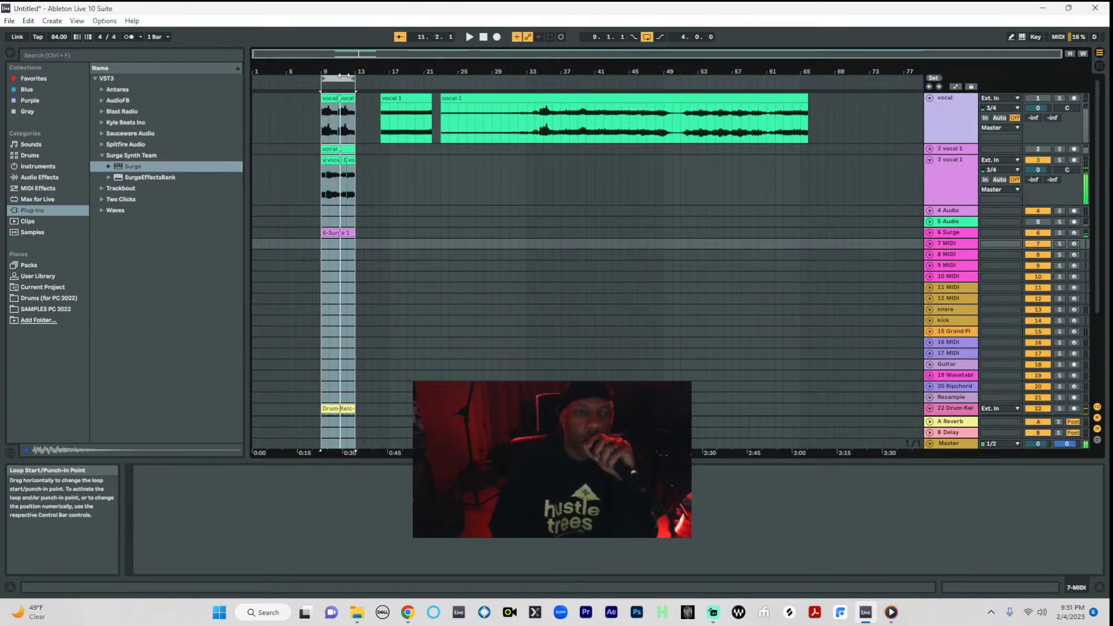
- Save the Live Set to the Desktop under the name "slow aces"
left_click(9, 20)
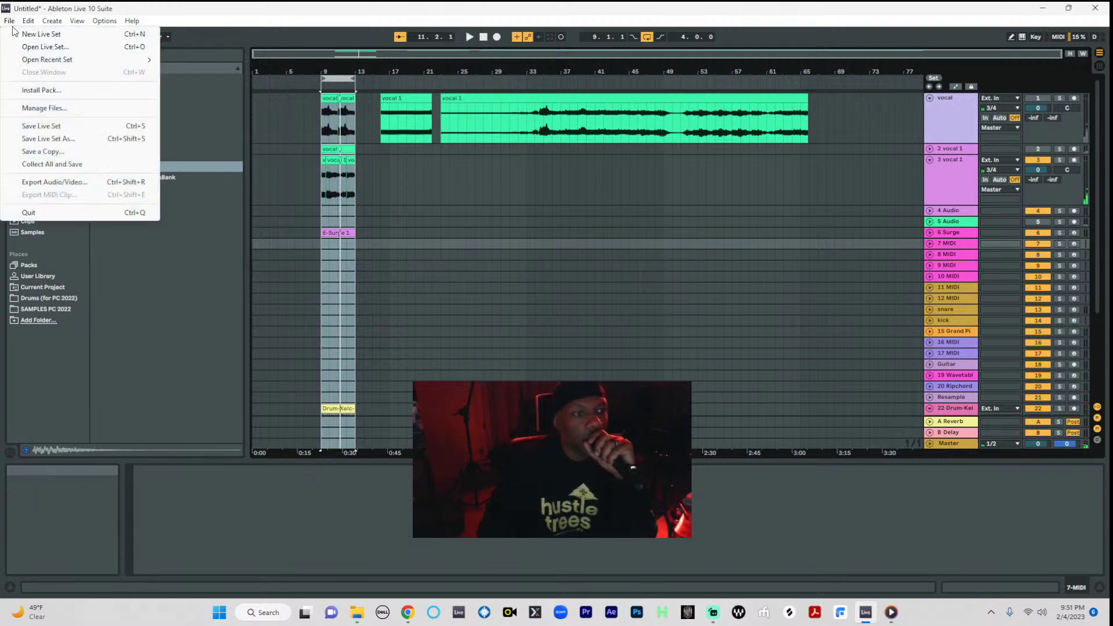
left_click(60, 139)
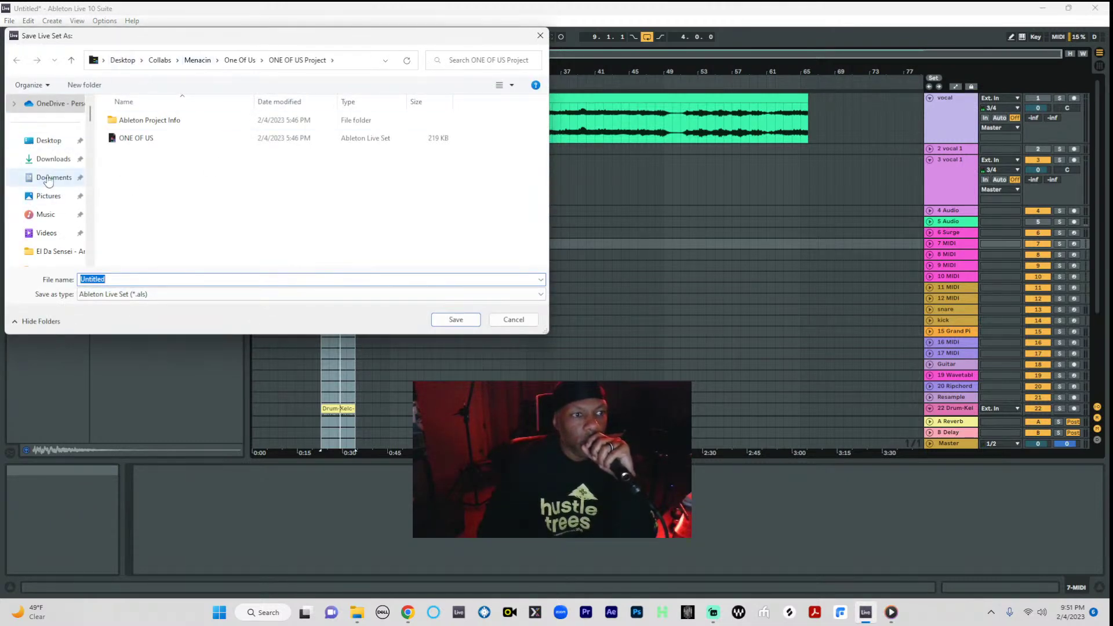
left_click(41, 141)
left_click_drag(544, 123, 533, 184)
scroll(168, 149, "up", 1)
left_click(174, 134)
double_click(164, 279)
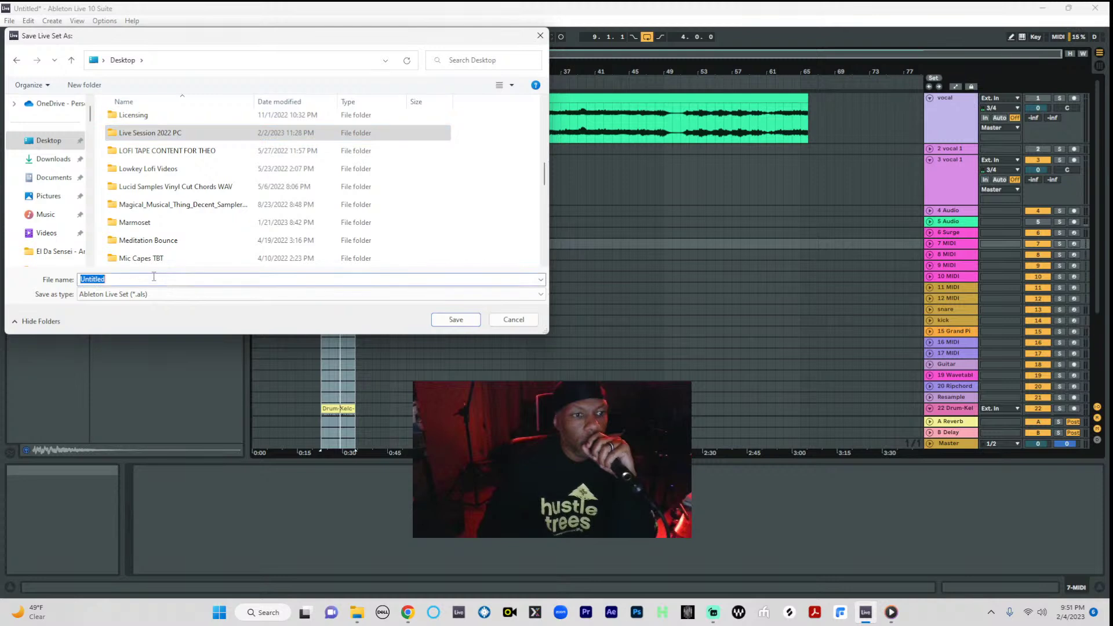
type("slo")
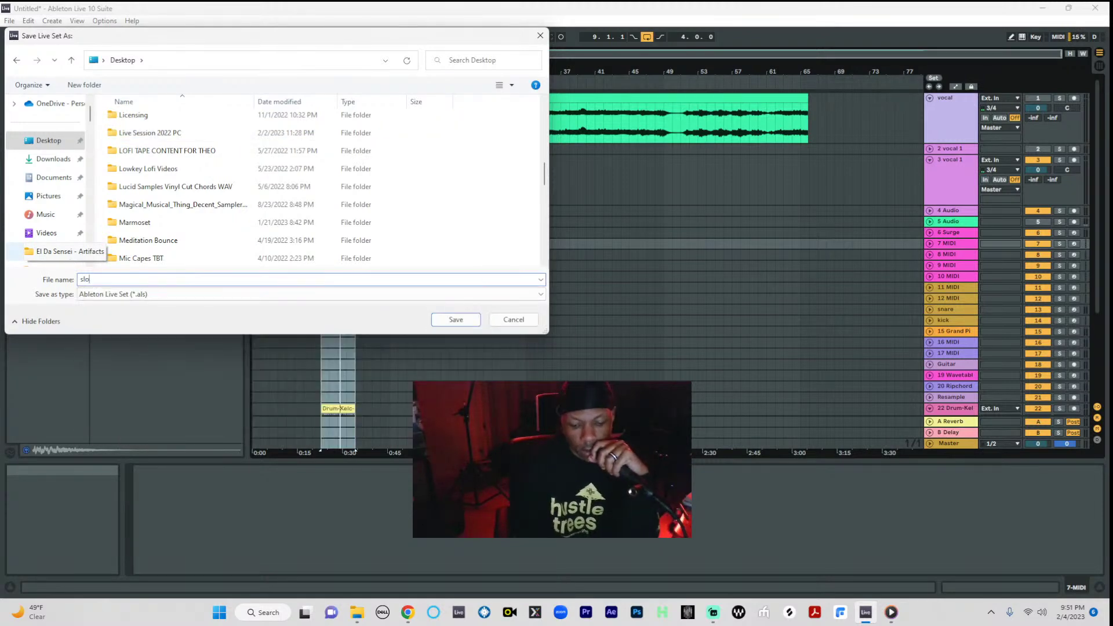
type("w aces")
left_click(465, 321)
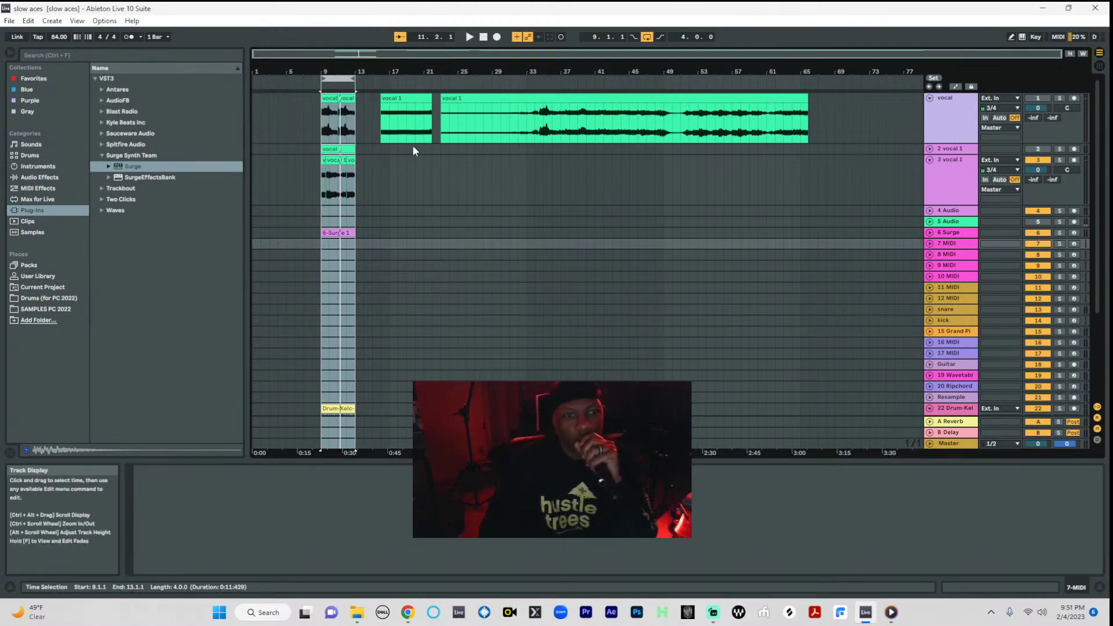
- Save the Live Set under the new name "swazey" in the Desktop folder "Live Session 2022 PC"
left_click(9, 20)
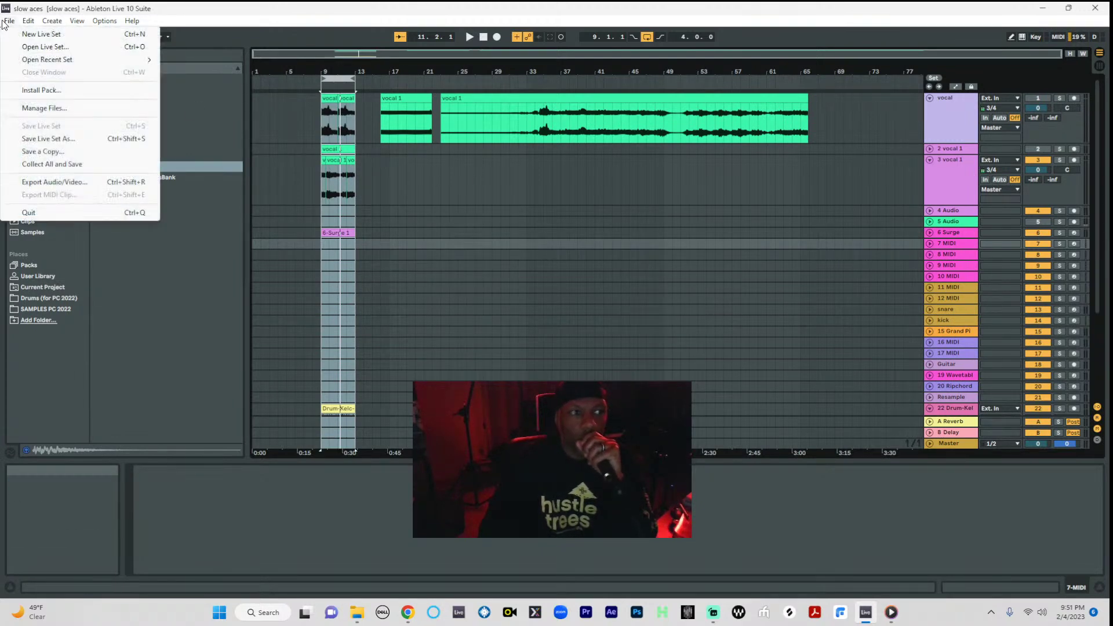
left_click(43, 139)
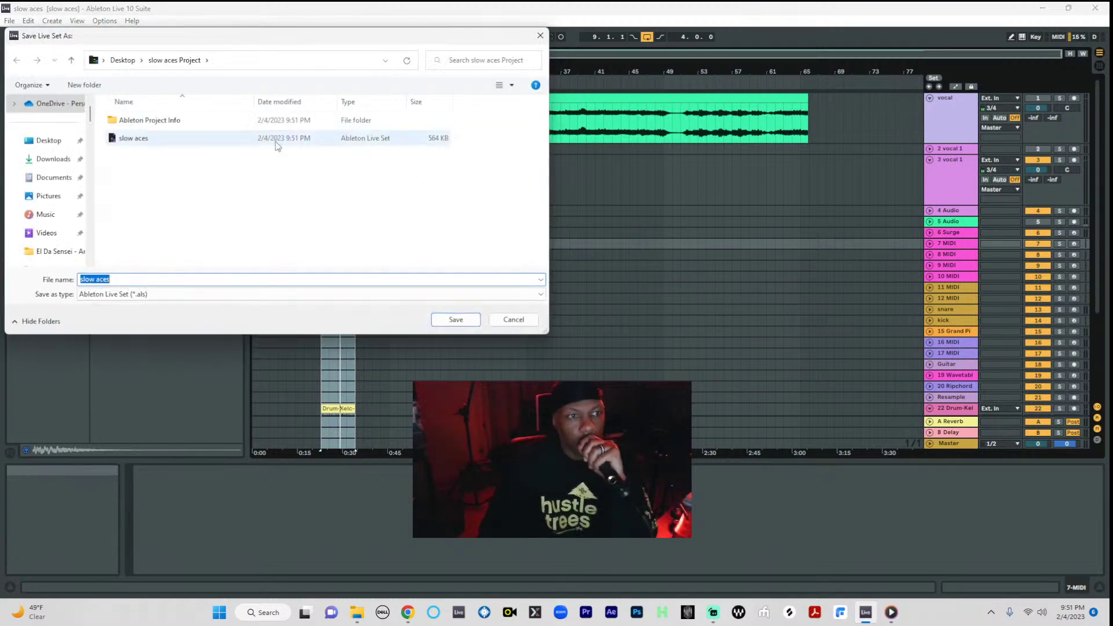
left_click(127, 60)
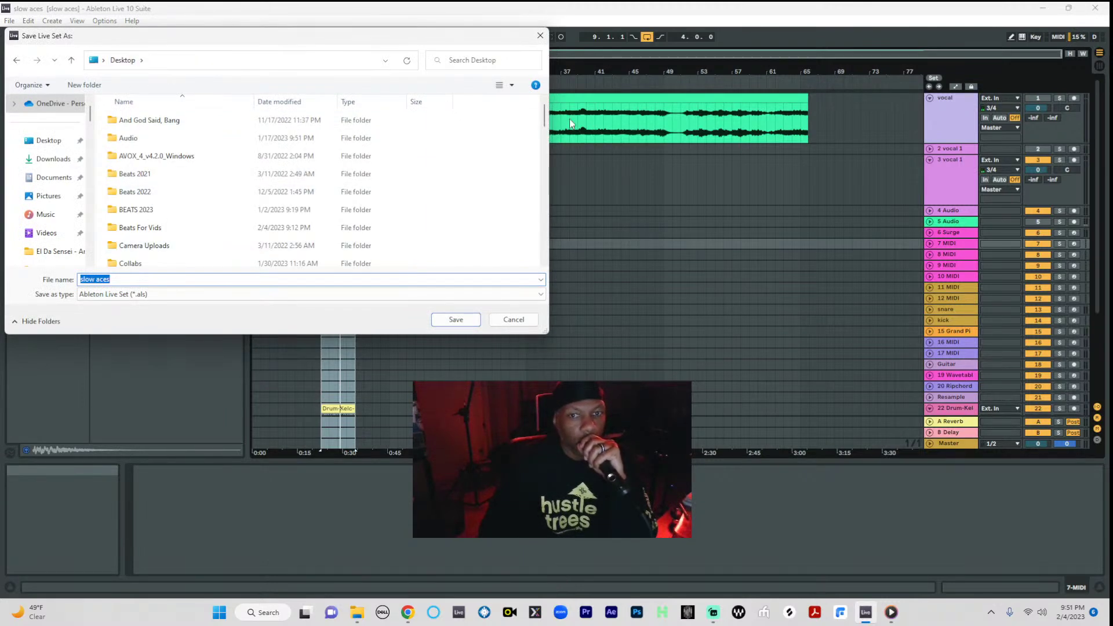
left_click_drag(546, 124, 557, 165)
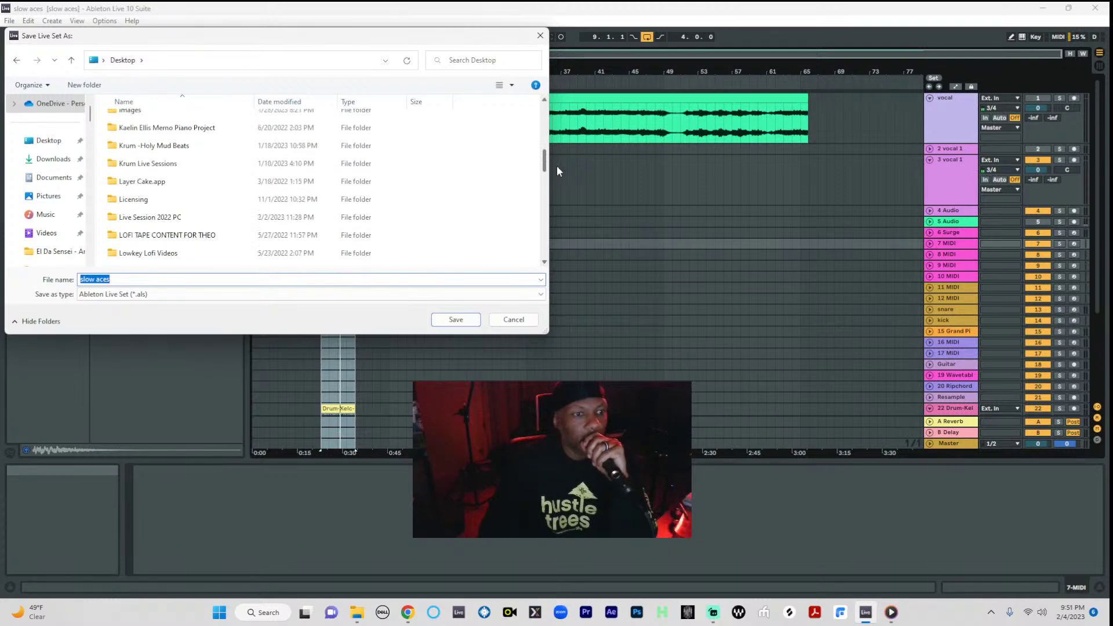
double_click(174, 218)
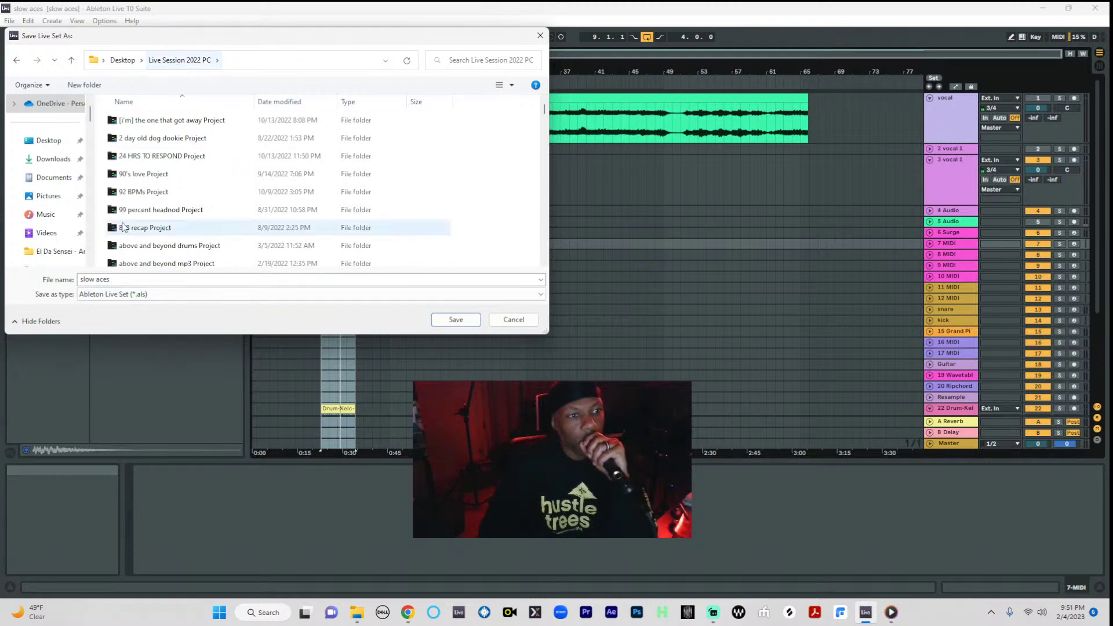
left_click_drag(123, 280, 68, 280)
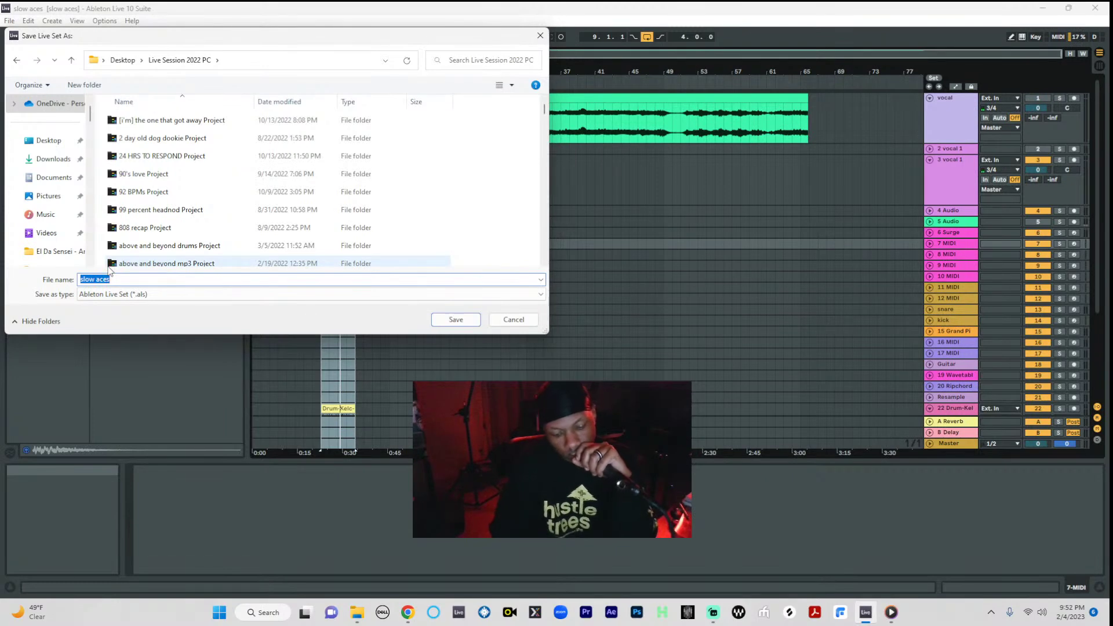
type("swazey")
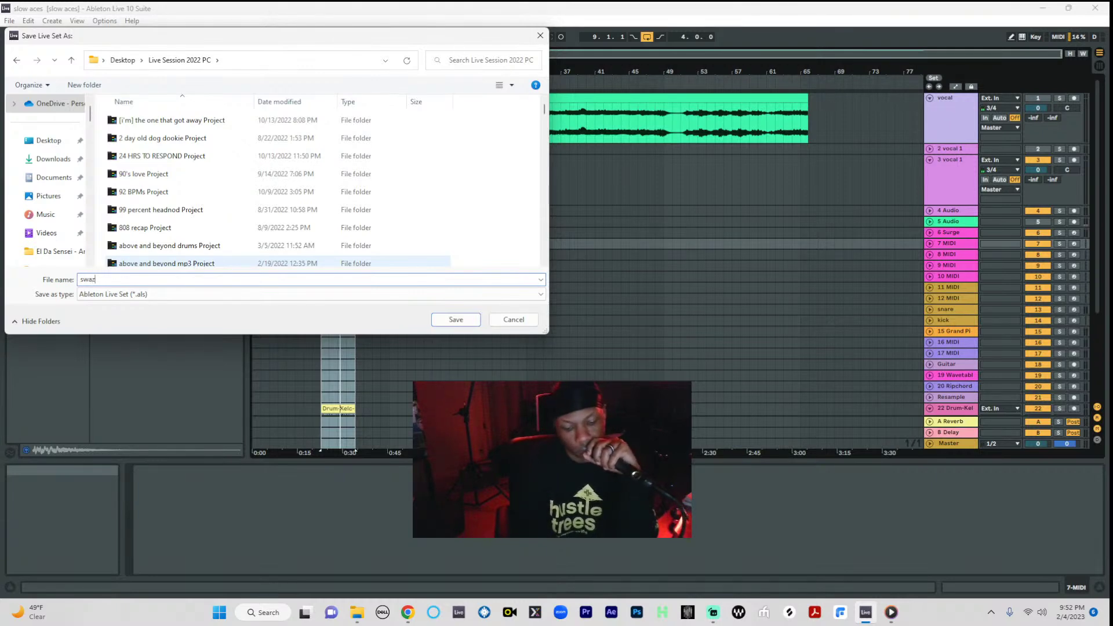
left_click(463, 319)
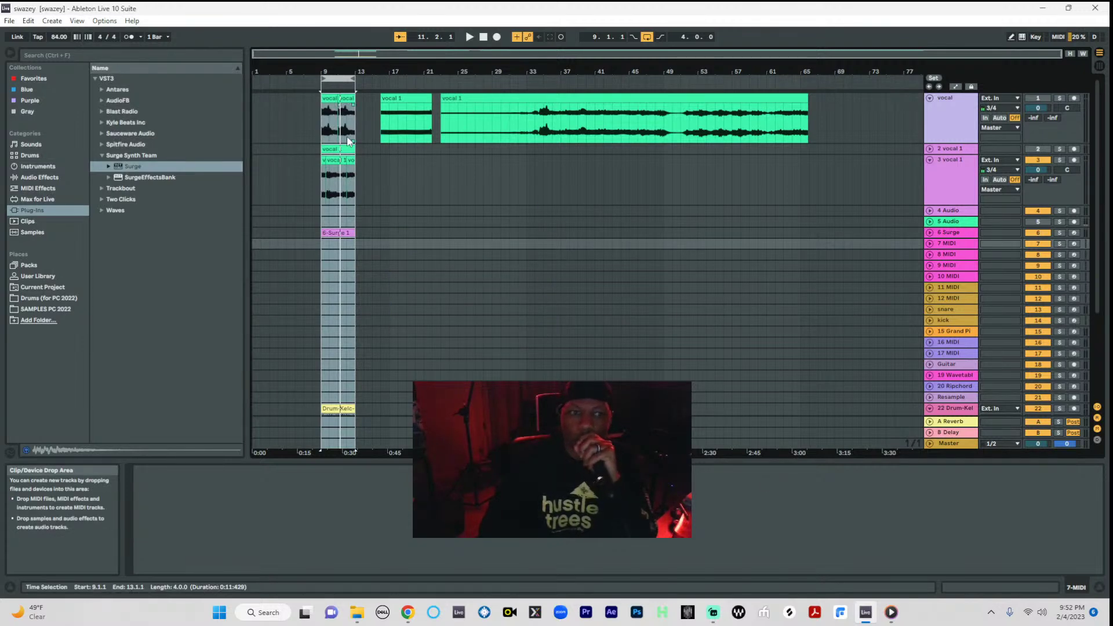
- Delete the bar 9 to 13 clips from the first vocal track and the drum loop on track 22
left_click_drag(359, 113, 321, 136)
key("Delete")
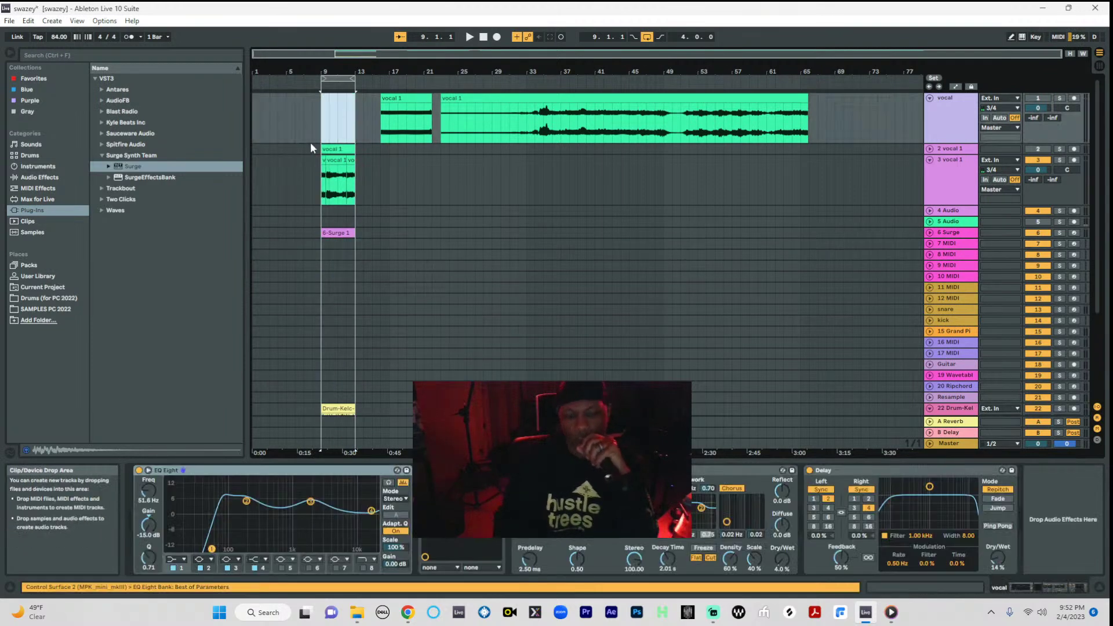
key("space")
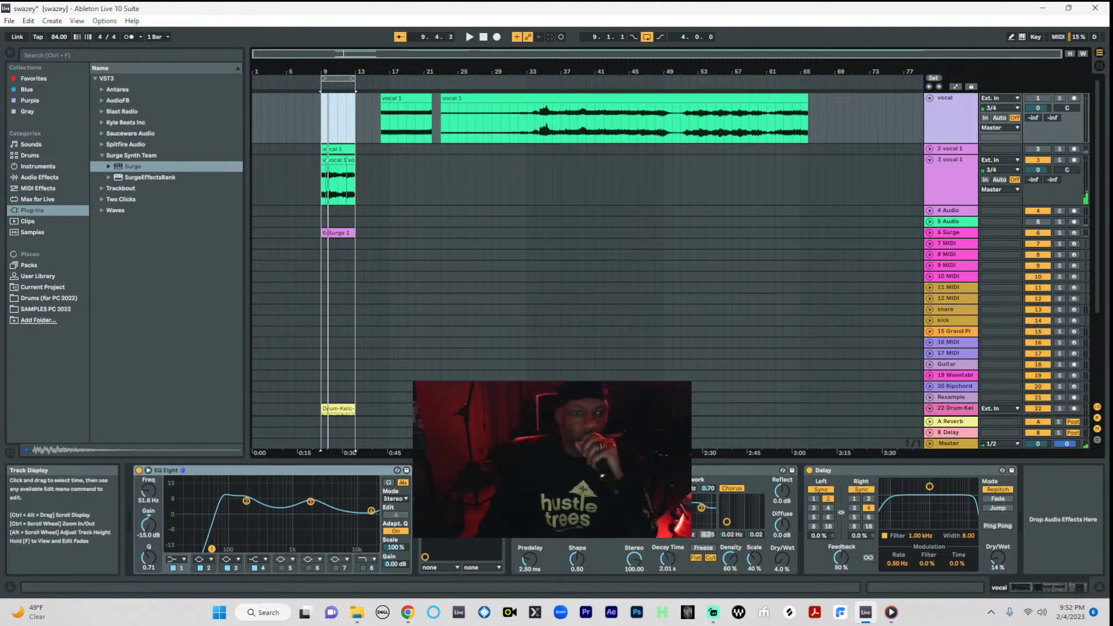
scroll(1100, 263, "down", 4)
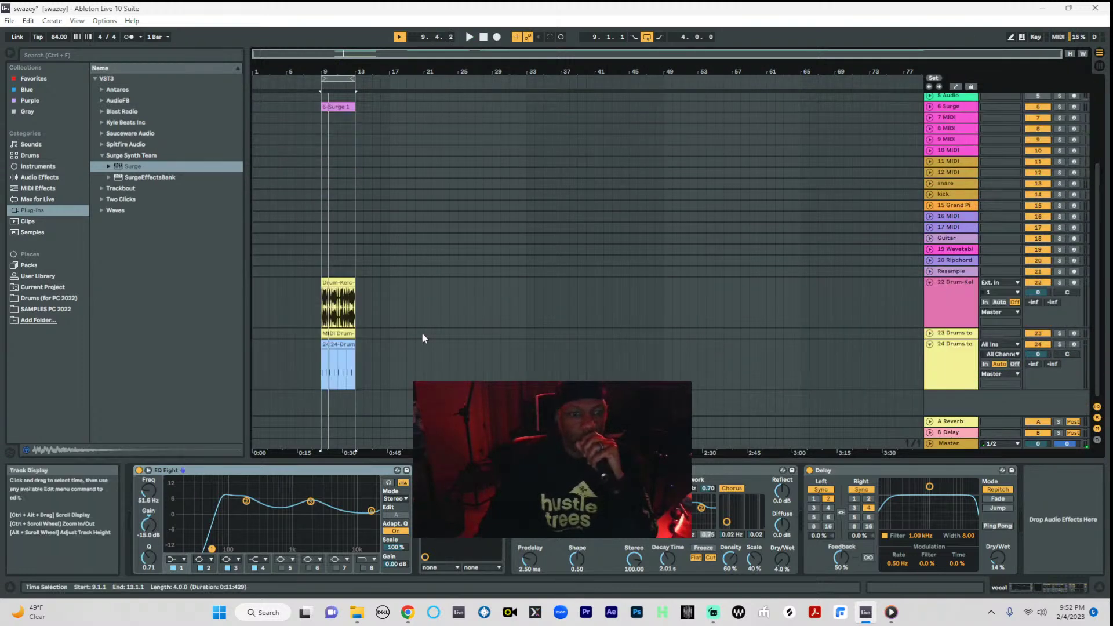
key("space")
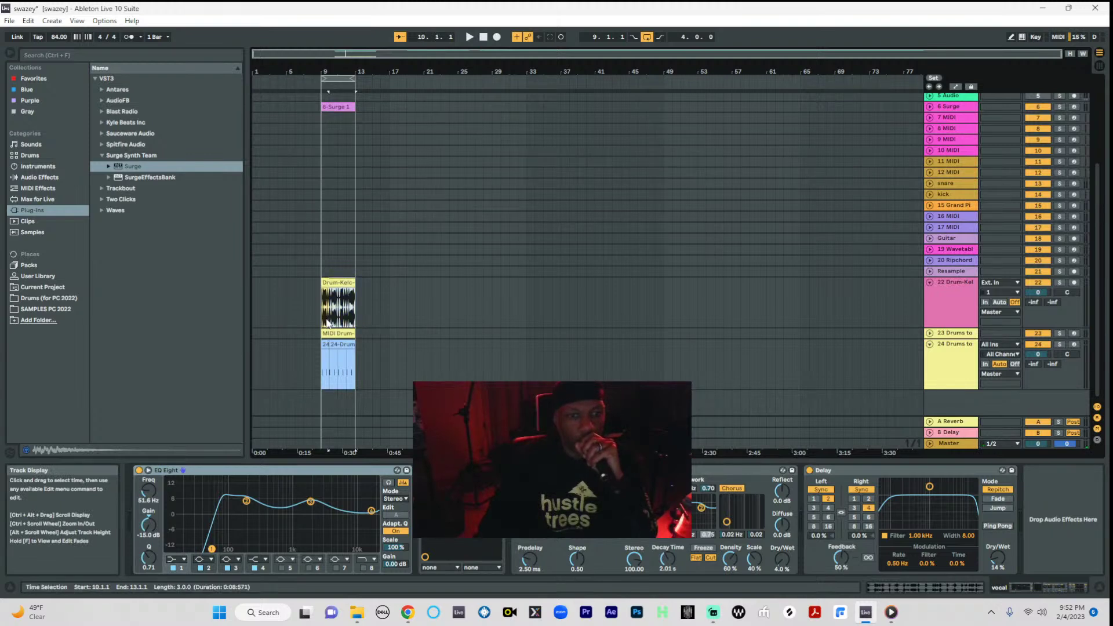
left_click(321, 324)
key("Delete")
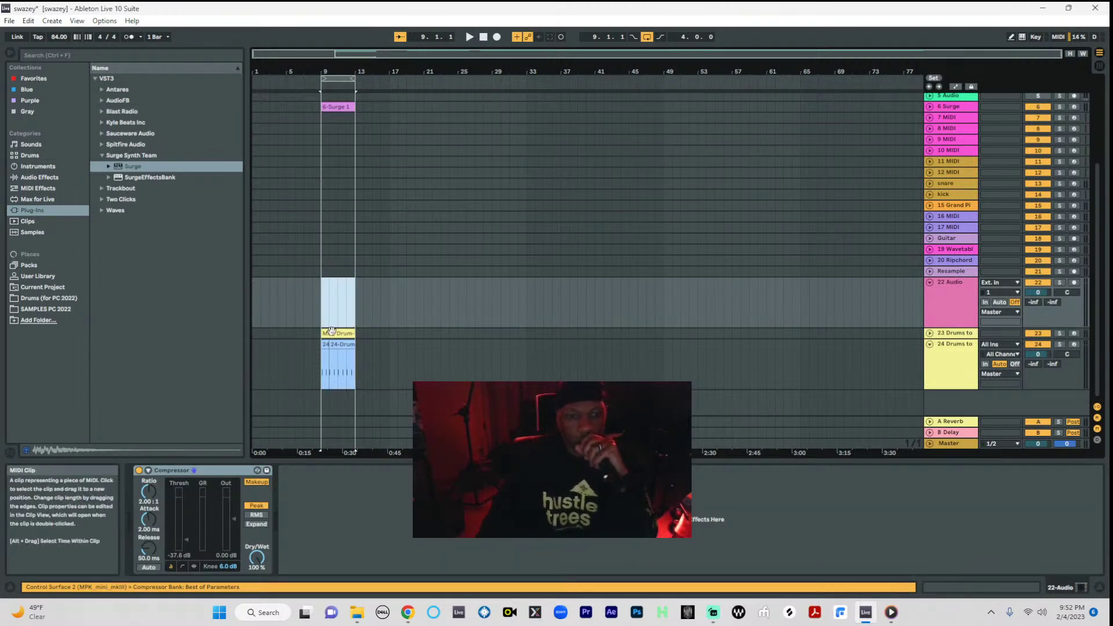
- Delete both Drums to MIDI tracks, 23 and 24, from the arrangement
left_click(959, 333)
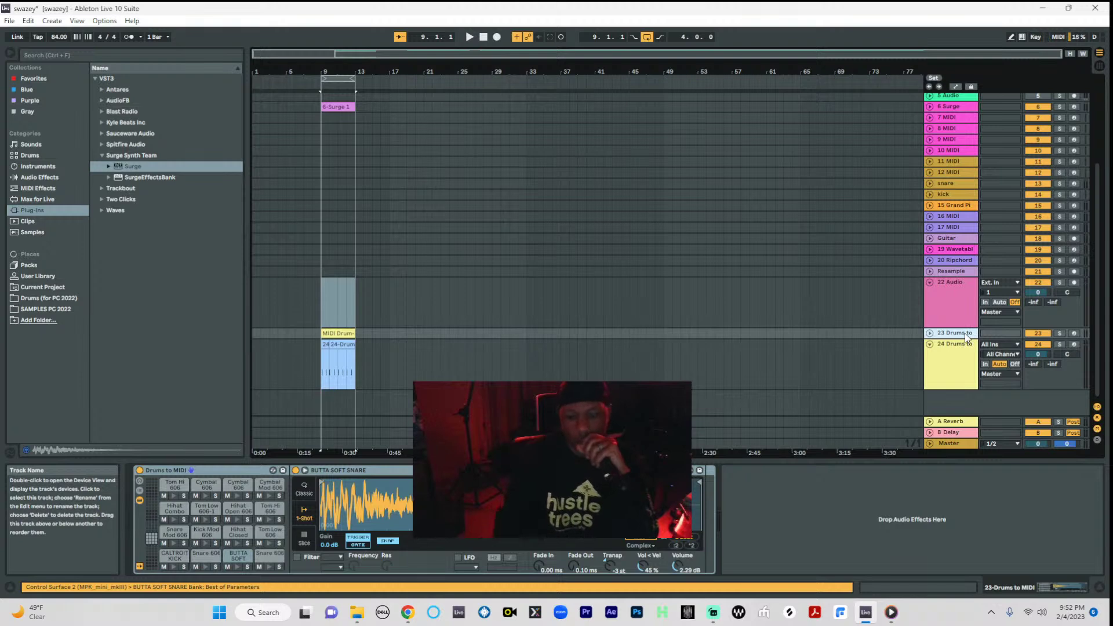
key("Delete")
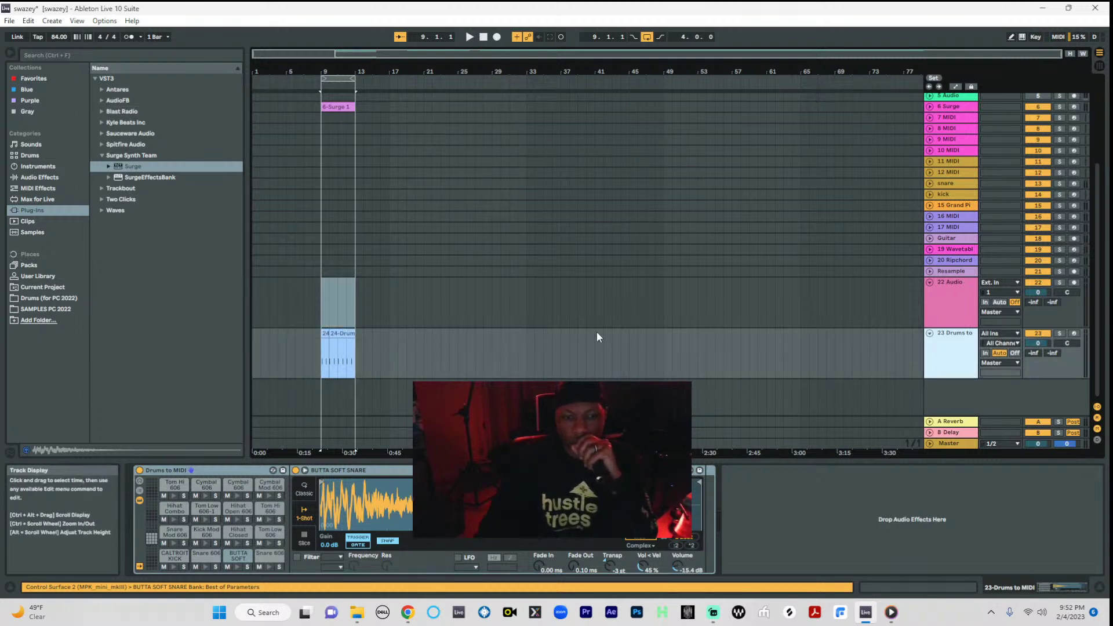
key("Delete")
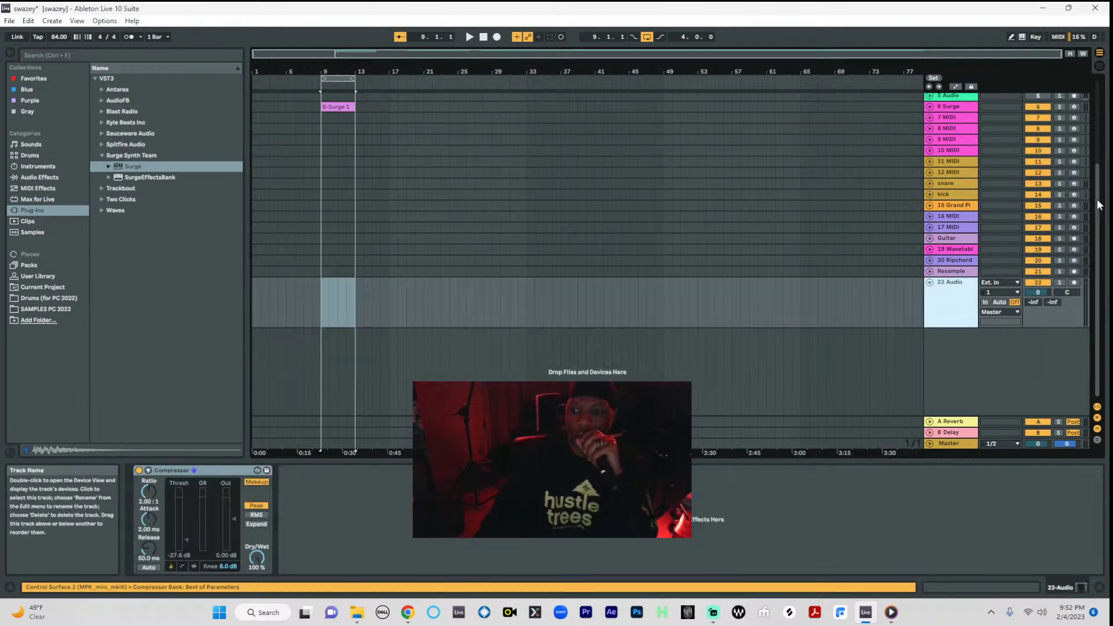
- Unmute vocal track 2 and play the bar 9 loop
left_click_drag(1095, 251, 1081, 158)
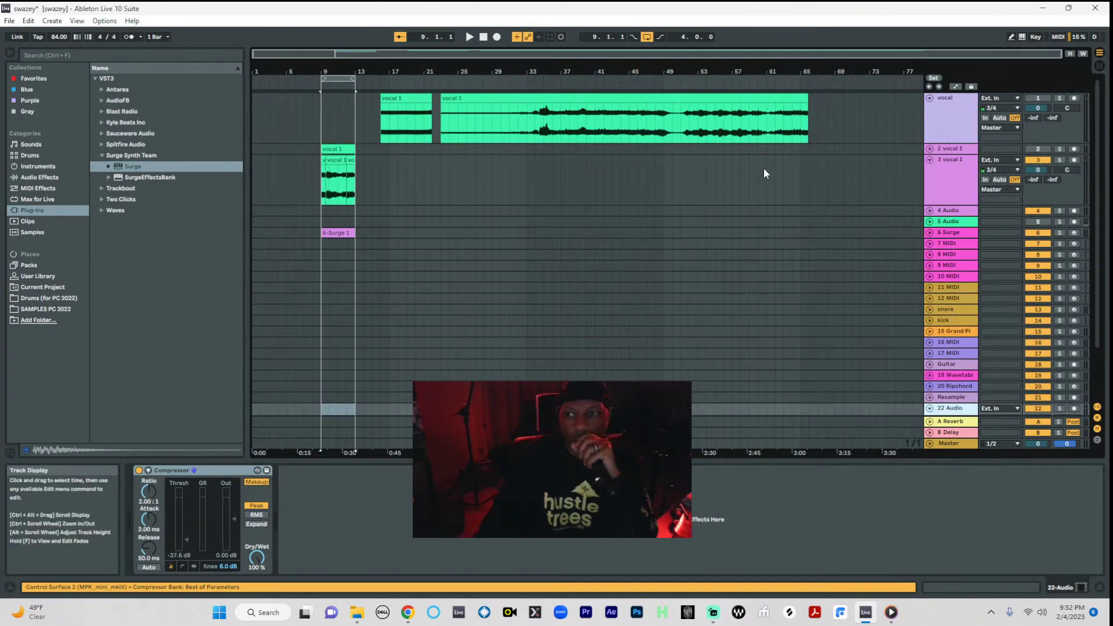
left_click(1037, 149)
key("space")
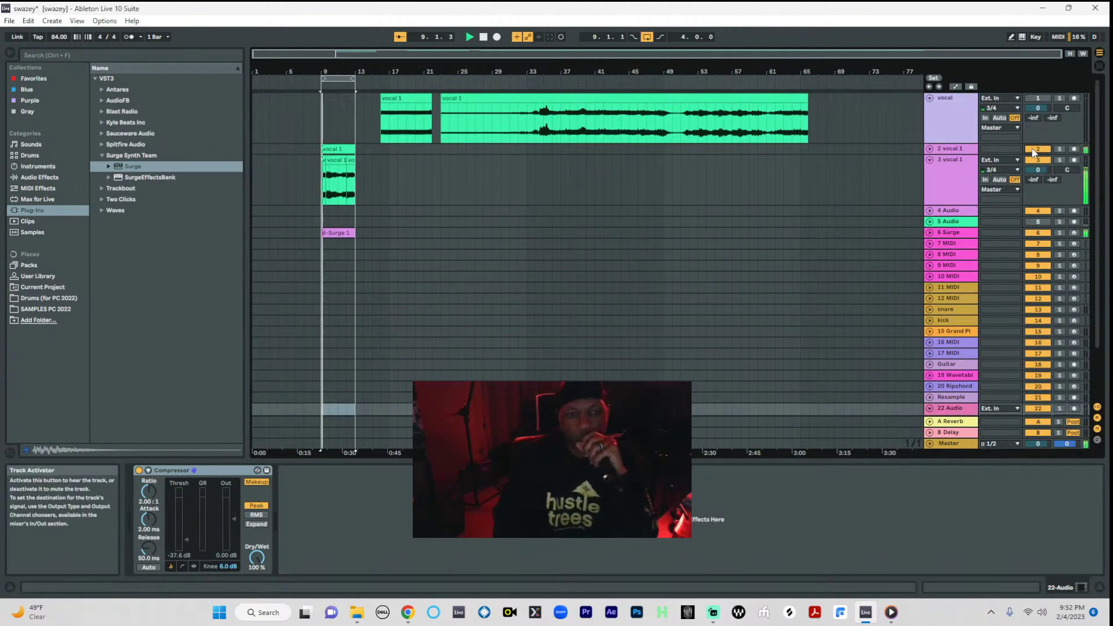
- Delete the chopped vocal clips on track 3 and the Surge bass clip on track 6 between bars 9 and 13
left_click_drag(355, 190, 322, 211)
key("Delete")
key("Delete")
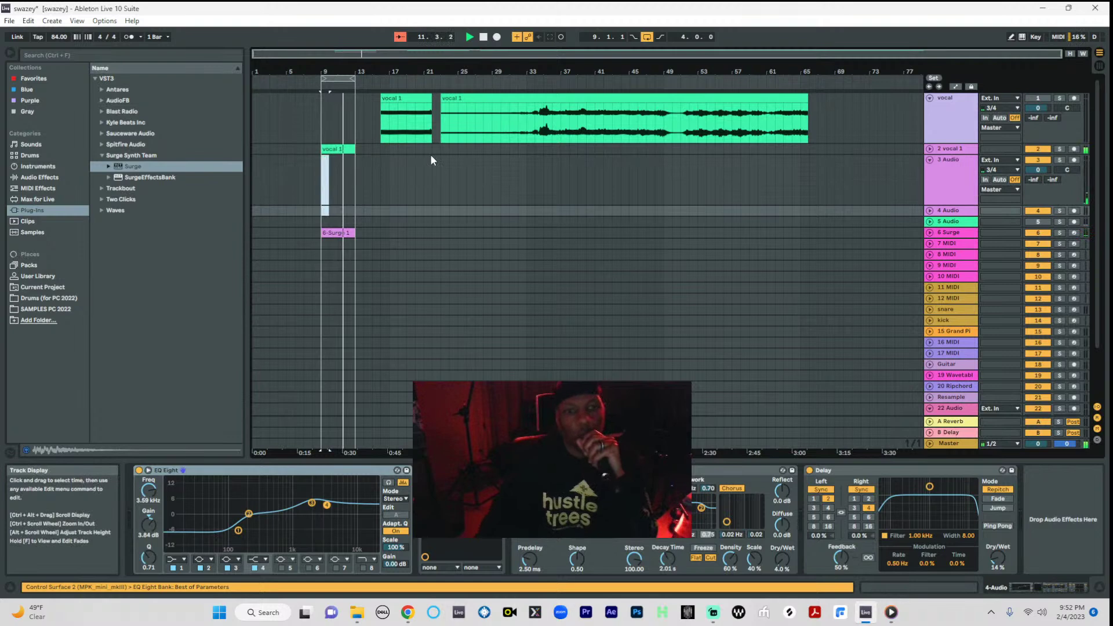
left_click(322, 185)
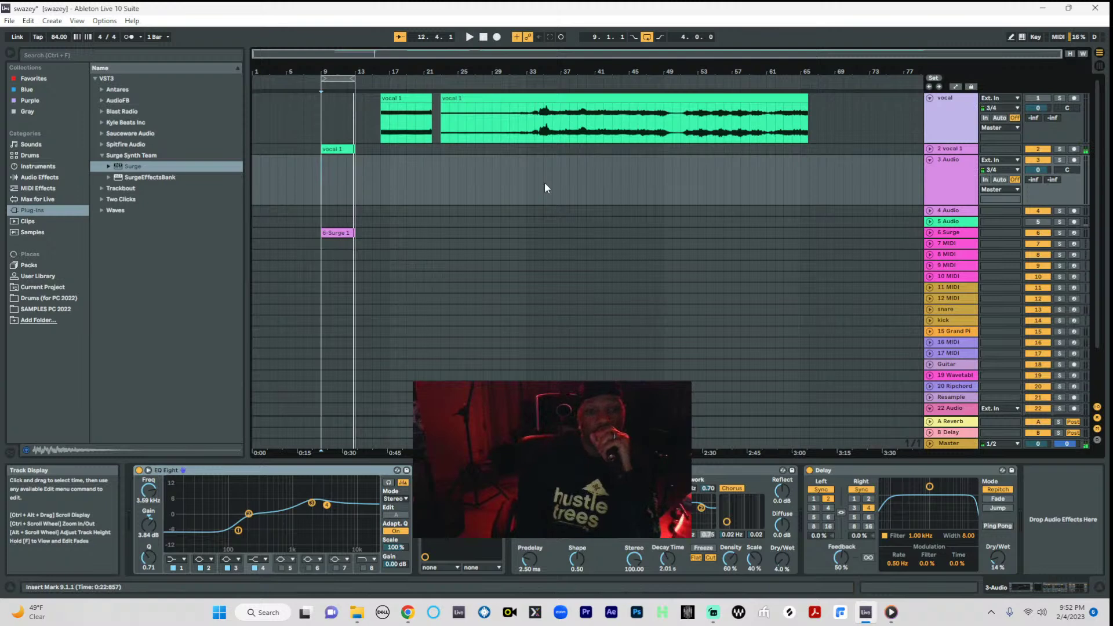
left_click(339, 232)
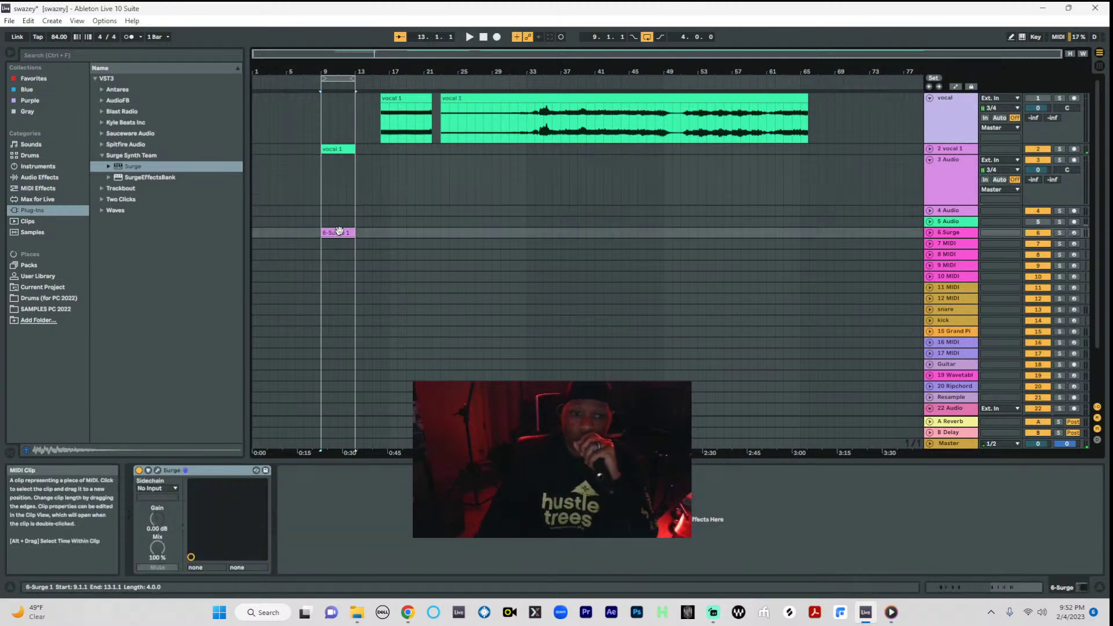
key("Delete")
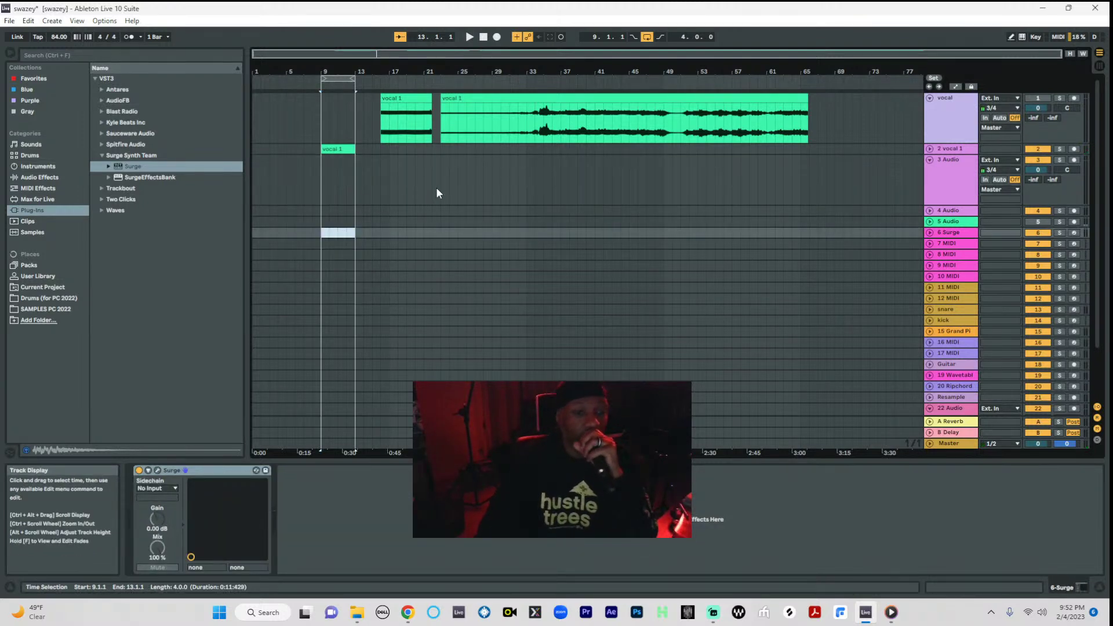